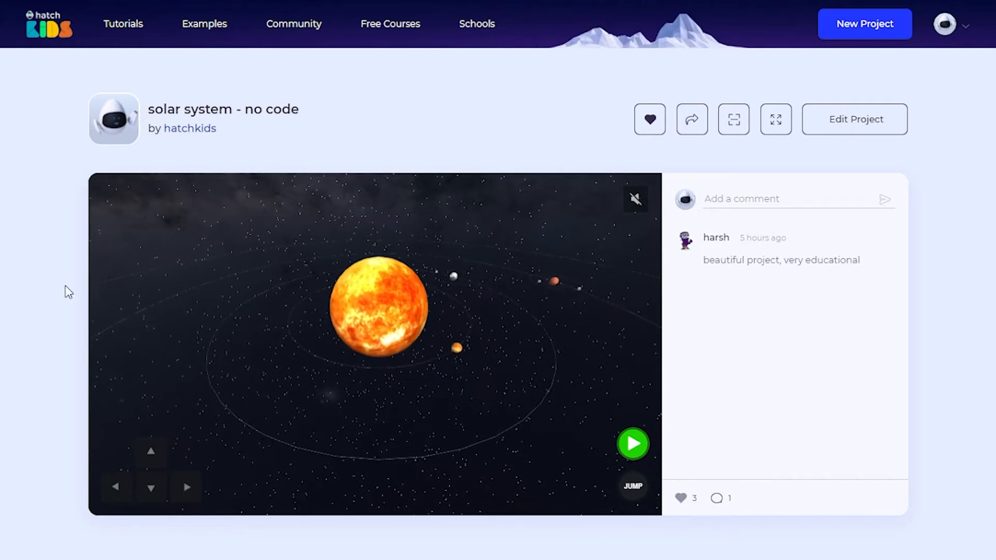
# Create a new project from the Empty Project template and switch it to the design workspace.
pyautogui.click(54, 37)
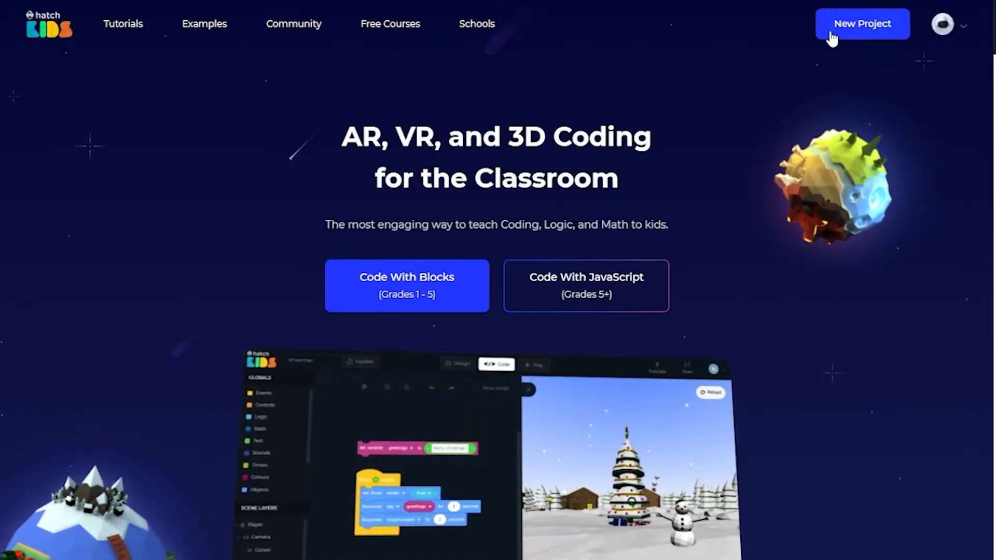
pyautogui.click(861, 31)
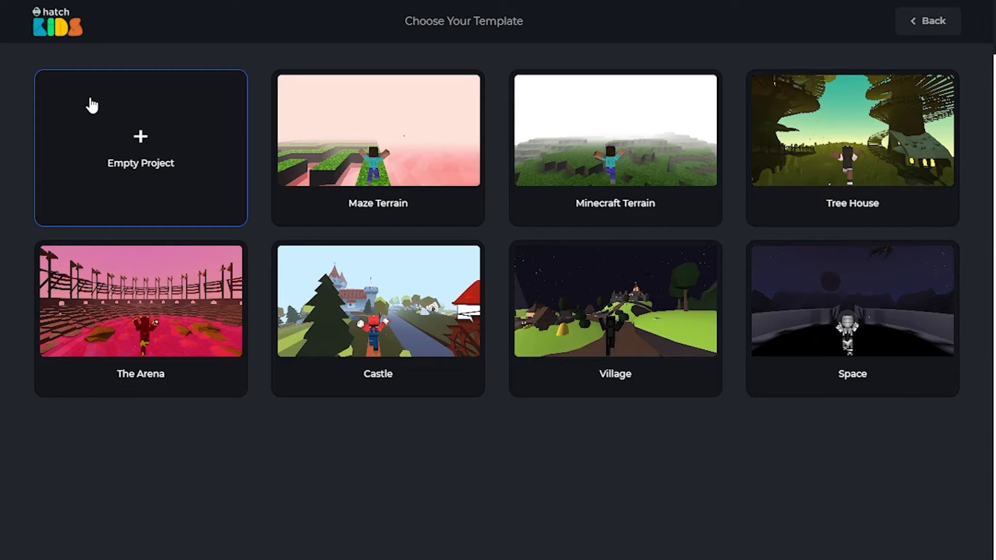
pyautogui.click(143, 145)
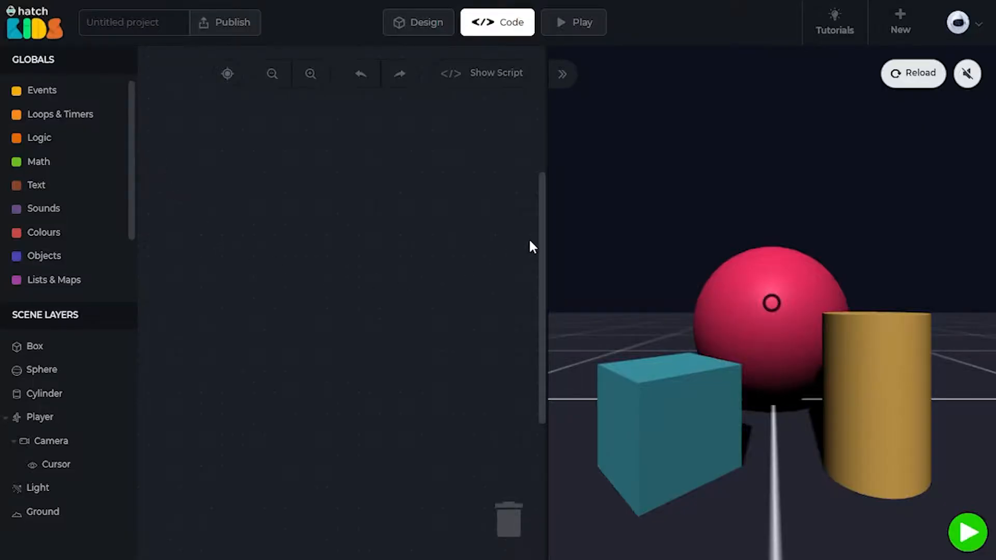
pyautogui.moveTo(649, 368)
pyautogui.mouseDown()
pyautogui.moveTo(749, 362)
pyautogui.moveTo(591, 369)
pyautogui.moveTo(668, 368)
pyautogui.moveTo(656, 383)
pyautogui.mouseUp()
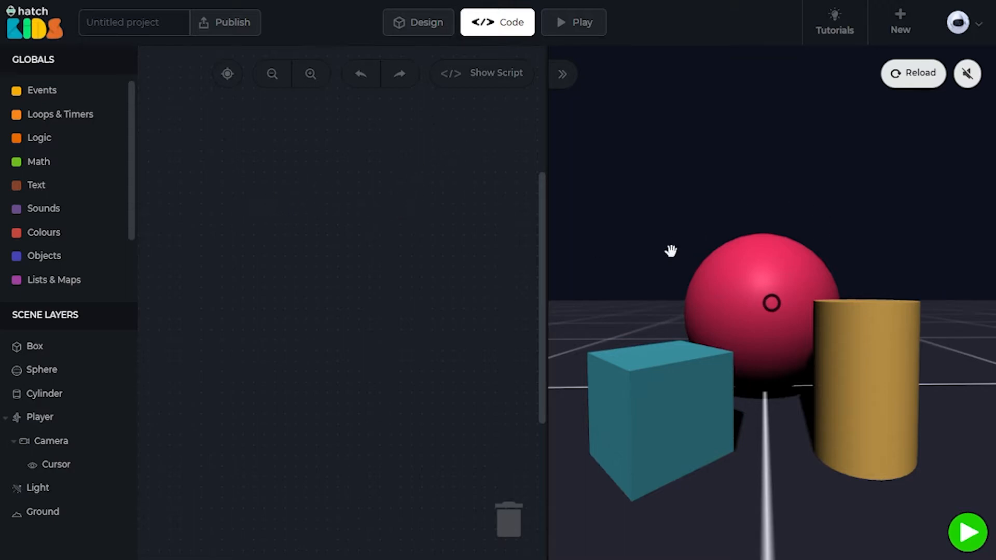
pyautogui.click(418, 34)
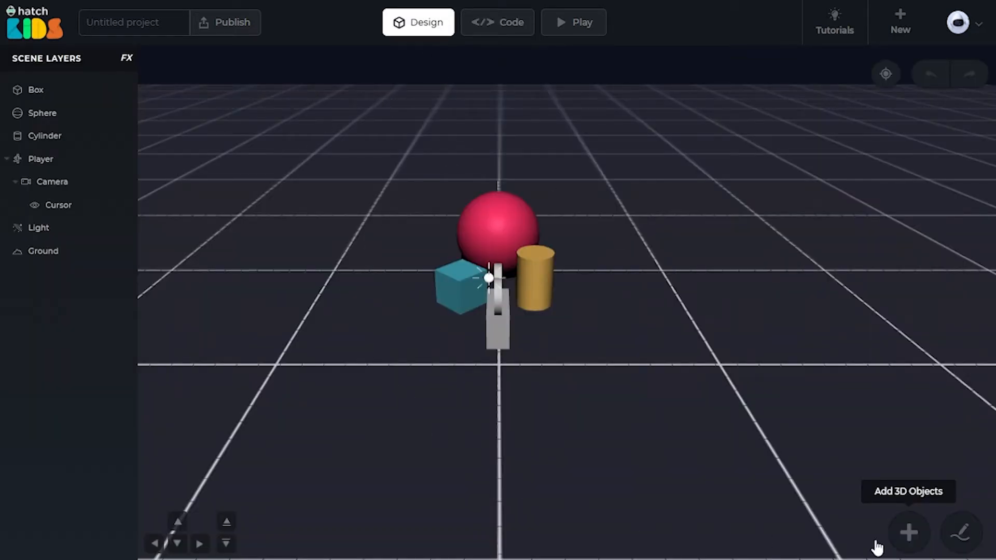
# Inspect the default box, sphere and cylinder by selecting each one in the scene.
pyautogui.click(38, 90)
pyautogui.click(41, 112)
pyautogui.click(32, 139)
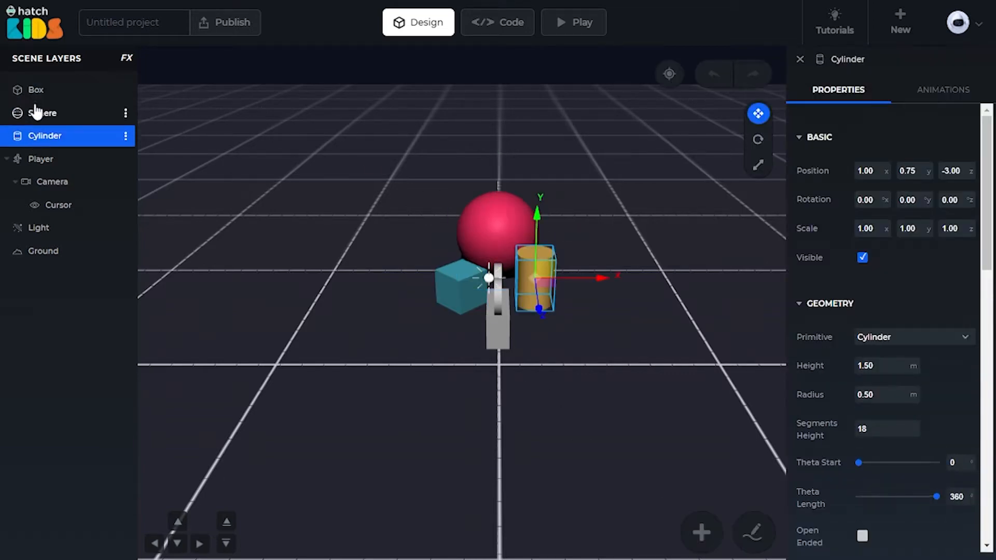
pyautogui.click(34, 91)
pyautogui.moveTo(344, 345); pyautogui.dragTo(463, 312)
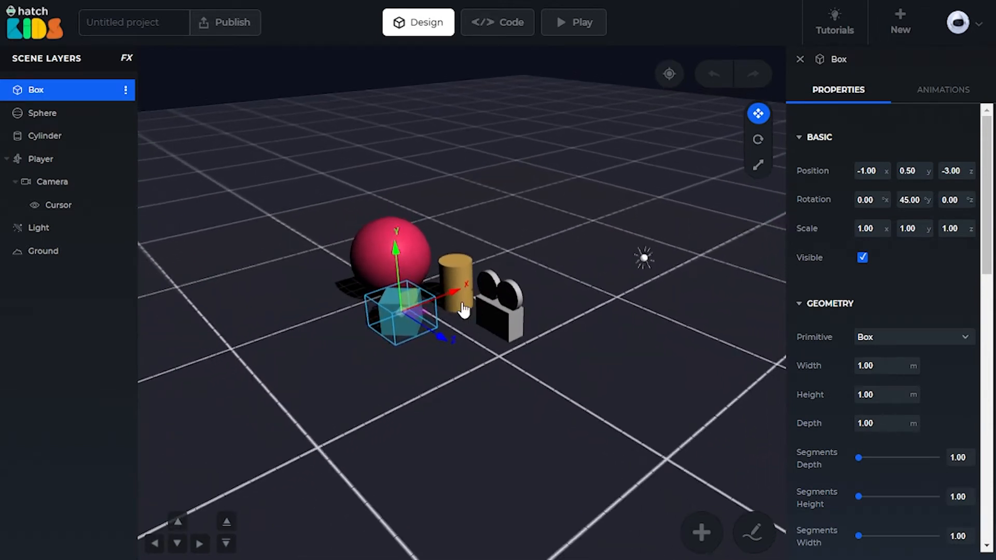
# Move the sphere along its X and Z axes to about X 0.56 and Z -7.67.
pyautogui.click(377, 254)
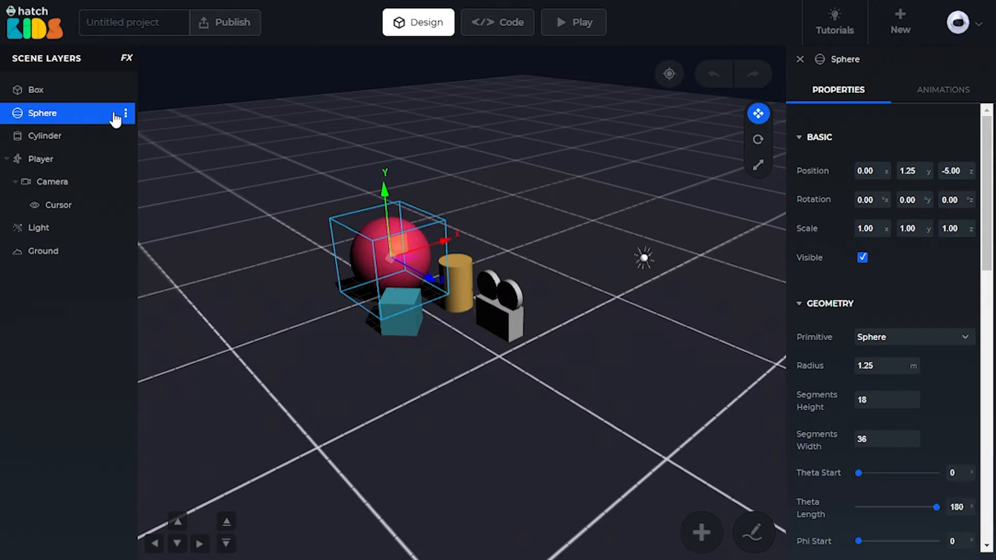
pyautogui.moveTo(451, 239); pyautogui.dragTo(470, 232)
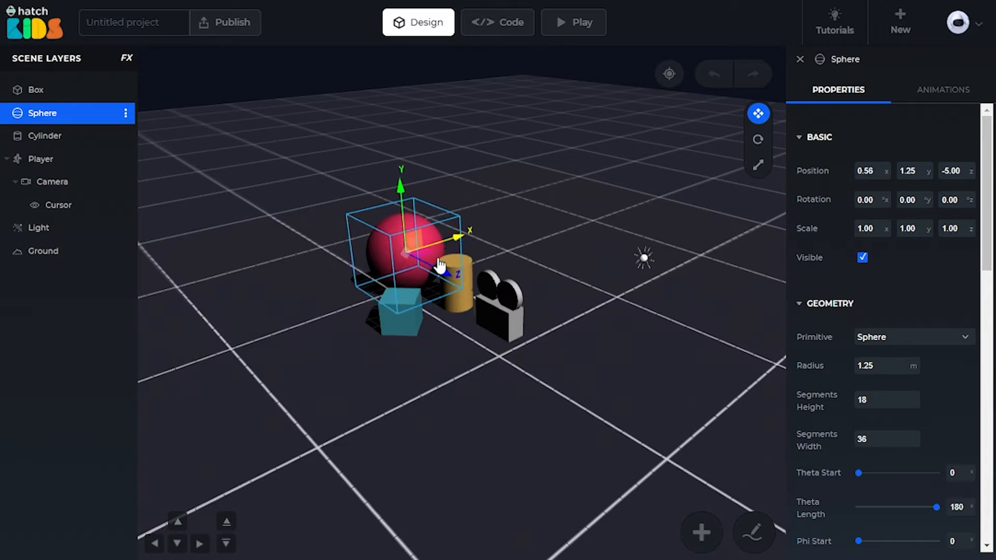
pyautogui.moveTo(439, 263); pyautogui.dragTo(370, 249)
pyautogui.click(413, 258)
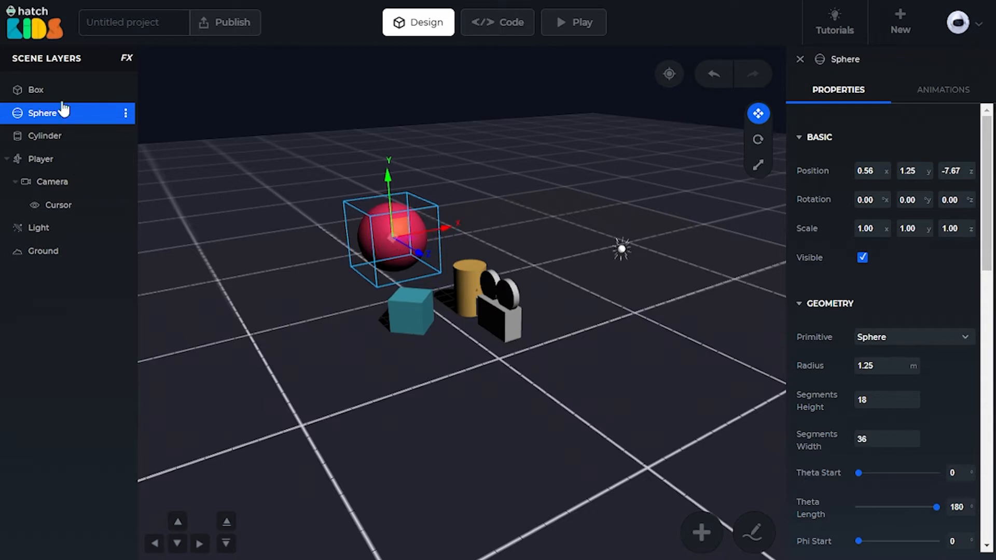
# Delete the box, the cylinder and the ground from the scene.
pyautogui.click(46, 91)
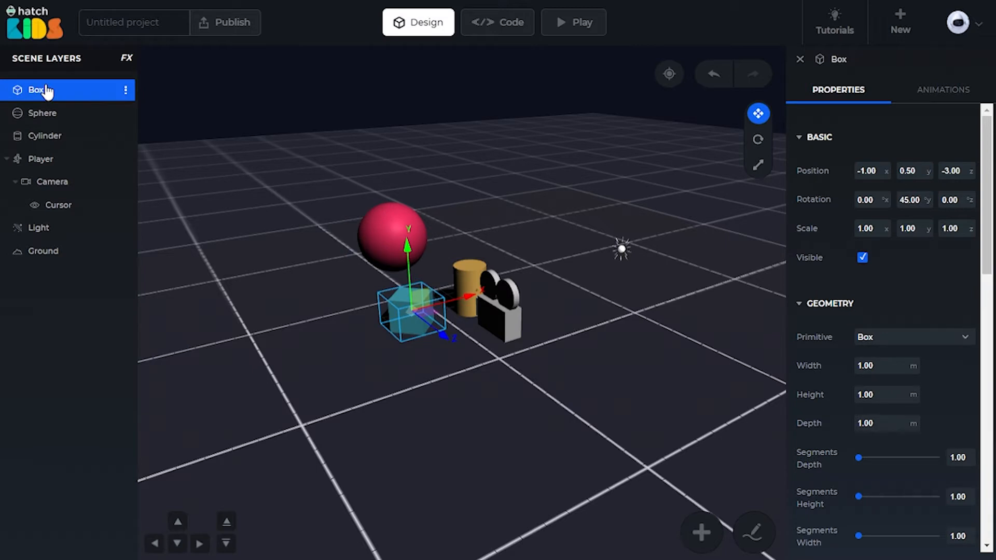
pyautogui.press('Delete')
pyautogui.click(42, 116)
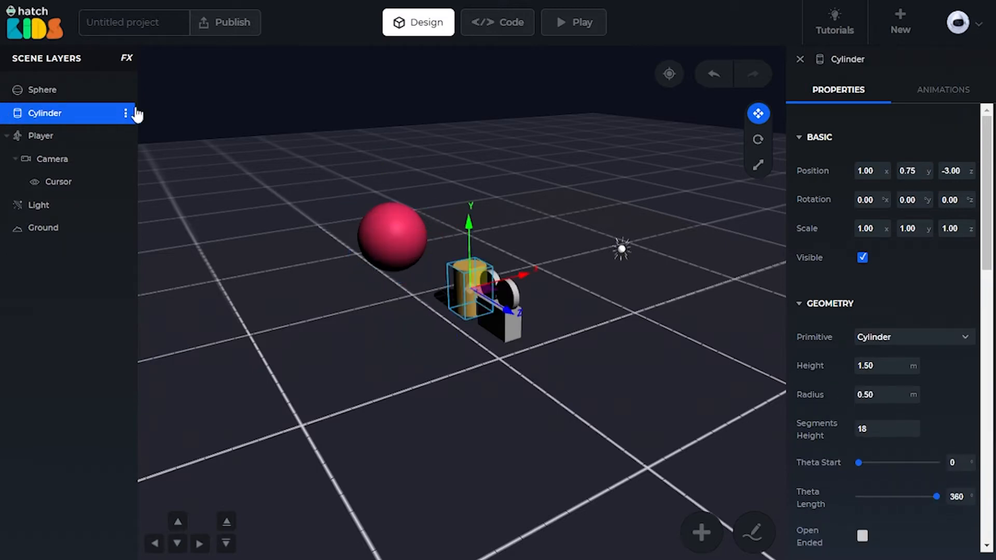
pyautogui.press('Delete')
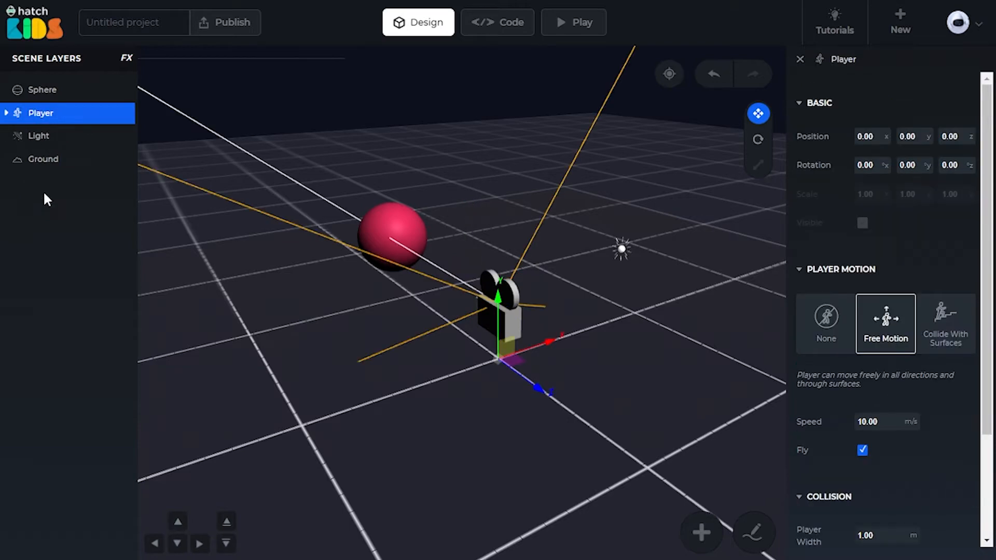
pyautogui.click(44, 162)
pyautogui.press('Delete')
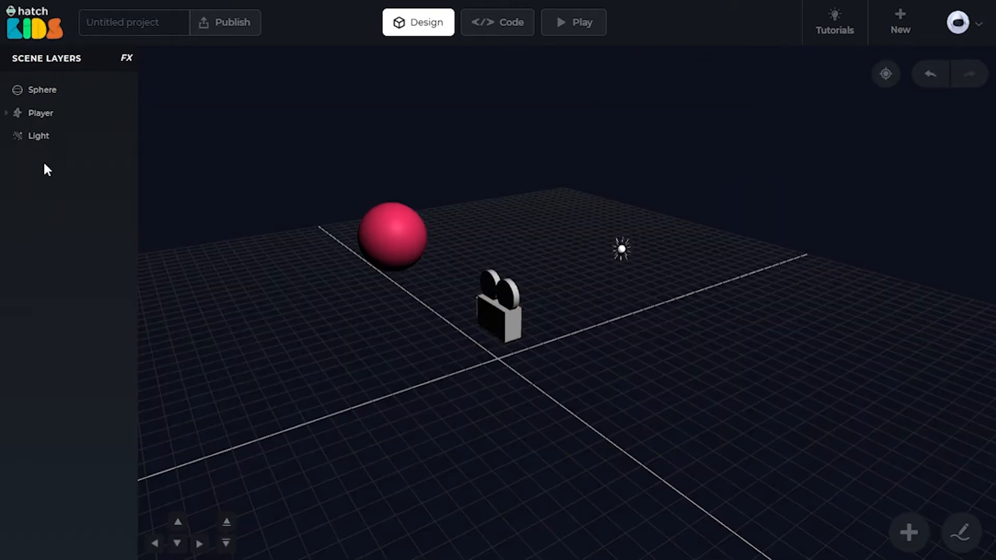
# Set the sphere's radius to 10 m.
pyautogui.click(34, 102)
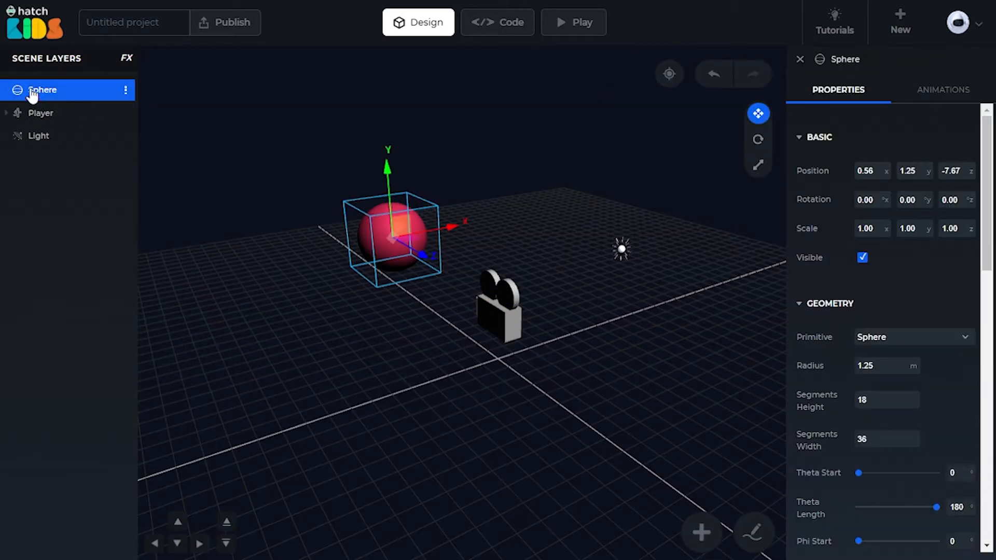
pyautogui.moveTo(294, 297); pyautogui.dragTo(372, 314)
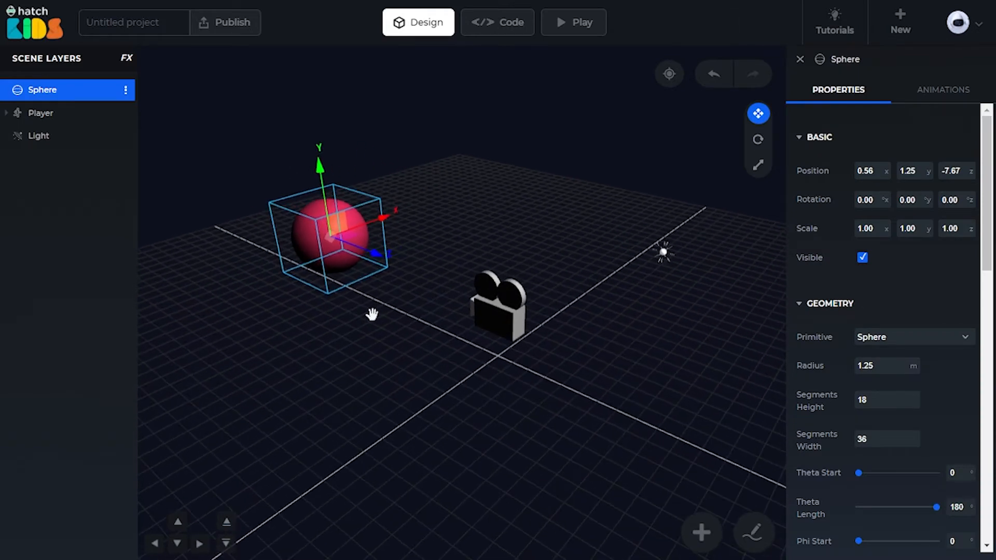
pyautogui.scroll(2, 350, 273)
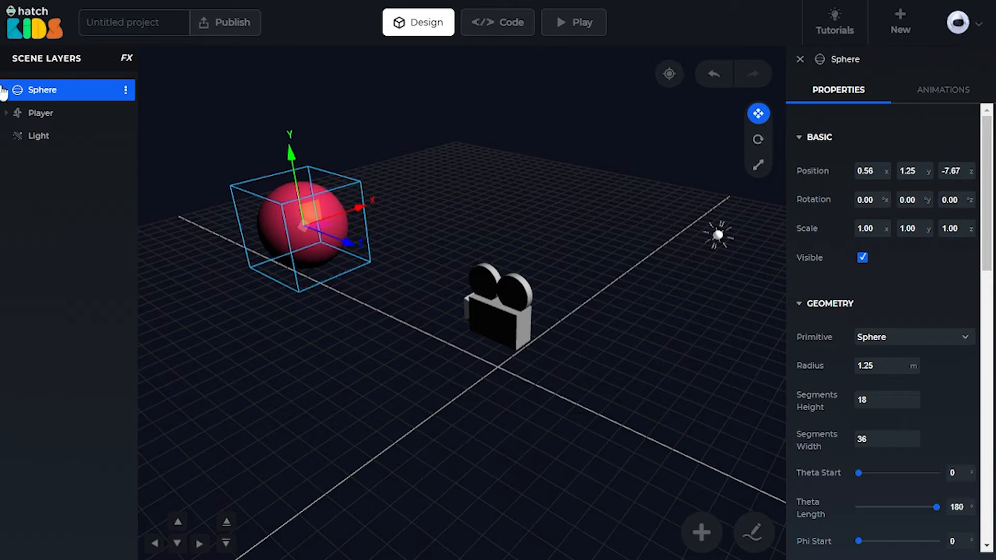
pyautogui.moveTo(985, 200); pyautogui.dragTo(978, 232)
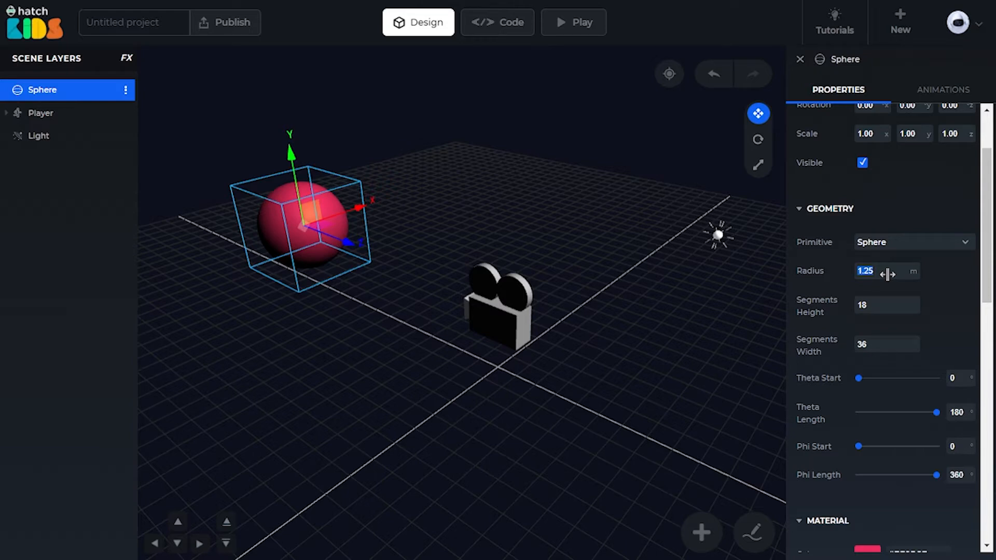
pyautogui.press('Return')
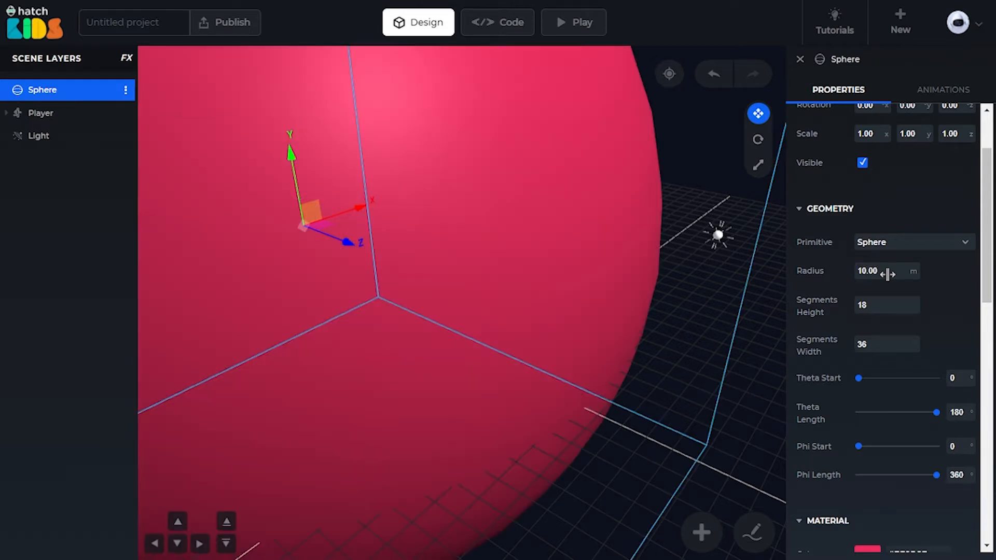
pyautogui.scroll(-10, 595, 222)
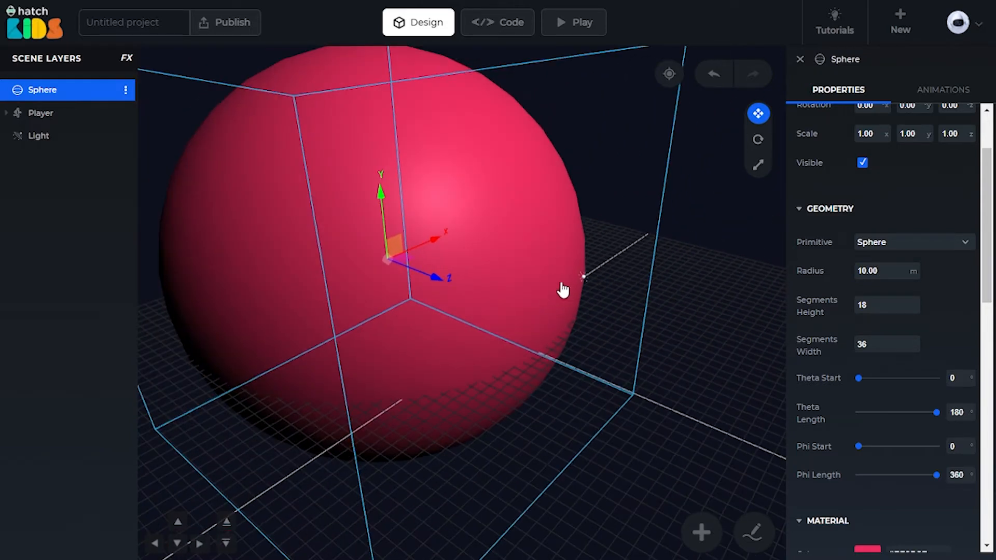
pyautogui.moveTo(535, 289); pyautogui.dragTo(406, 337)
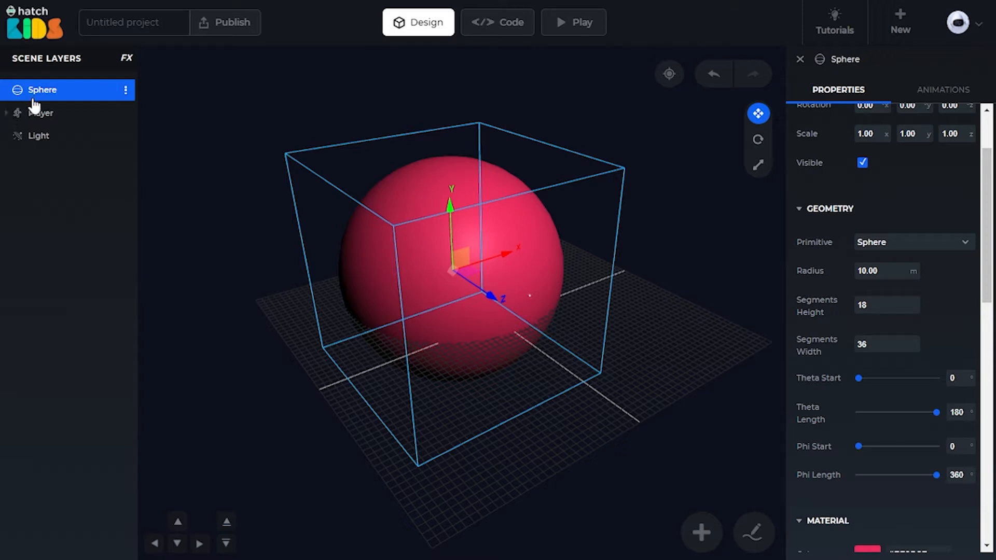
# Set the sphere's position to 0 on the X, Y and Z axes.
pyautogui.scroll(2, 849, 250)
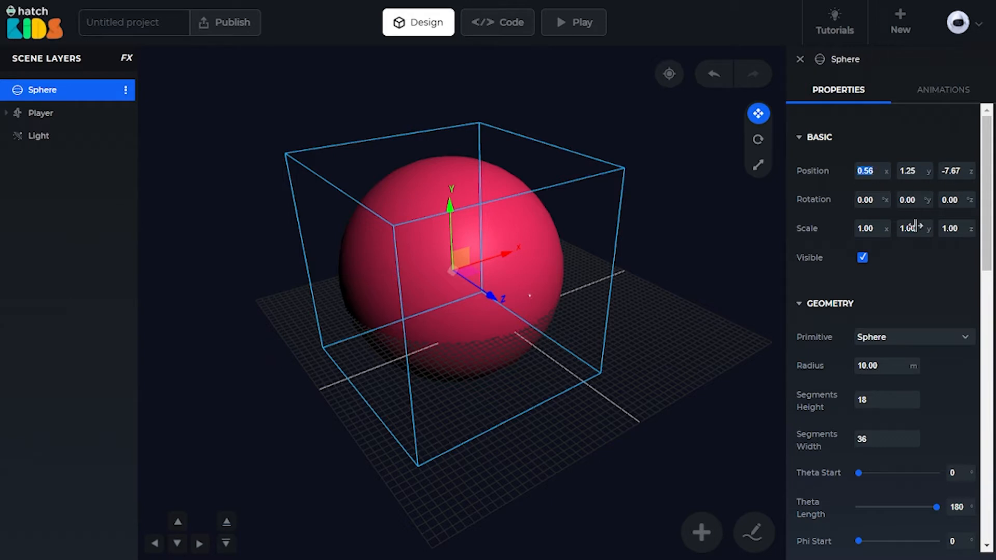
pyautogui.write('0')
pyautogui.press('Tab')
pyautogui.write('0')
pyautogui.press('Tab')
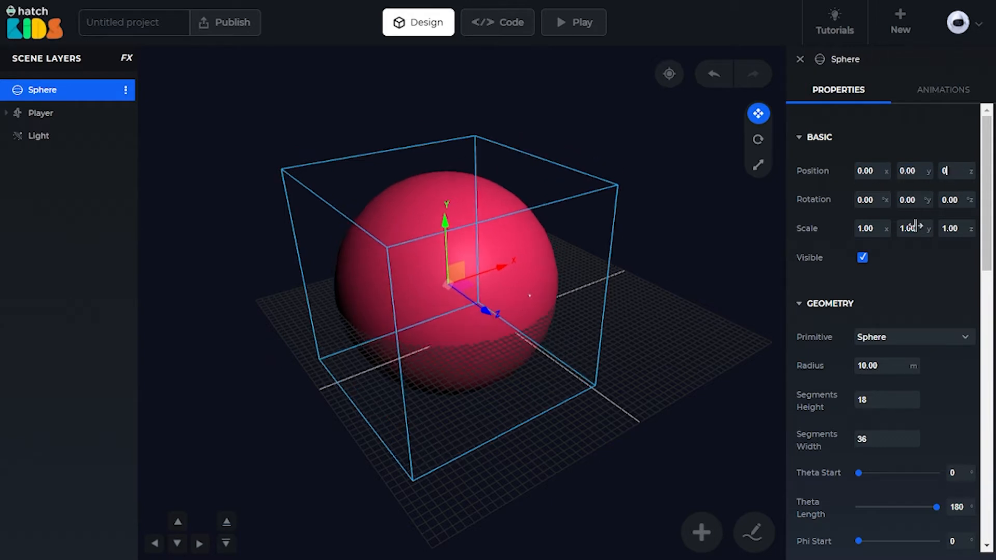
pyautogui.press('Return')
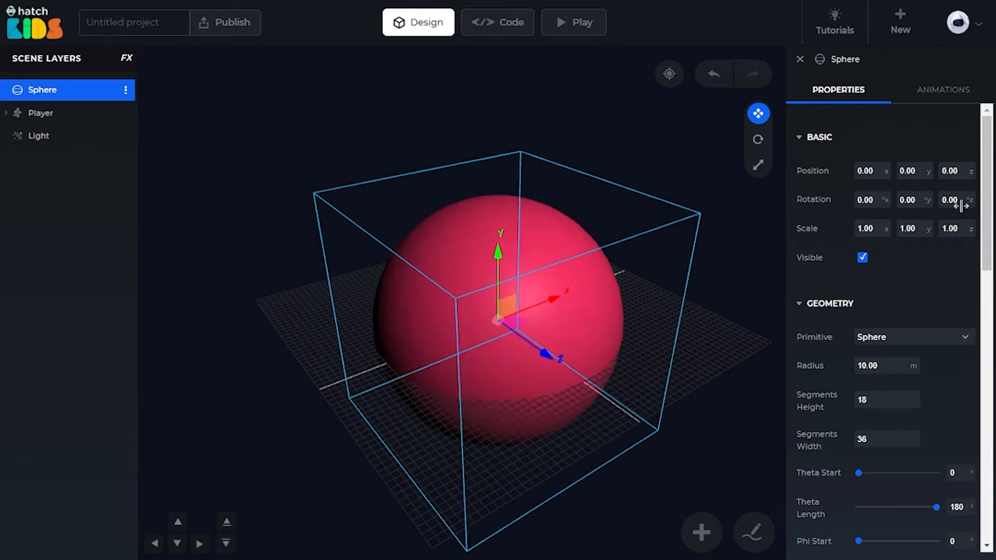
# Examine the centred sphere in the scene from several angles and distances.
pyautogui.moveTo(200, 190); pyautogui.dragTo(229, 119)
pyautogui.scroll(7, 474, 182)
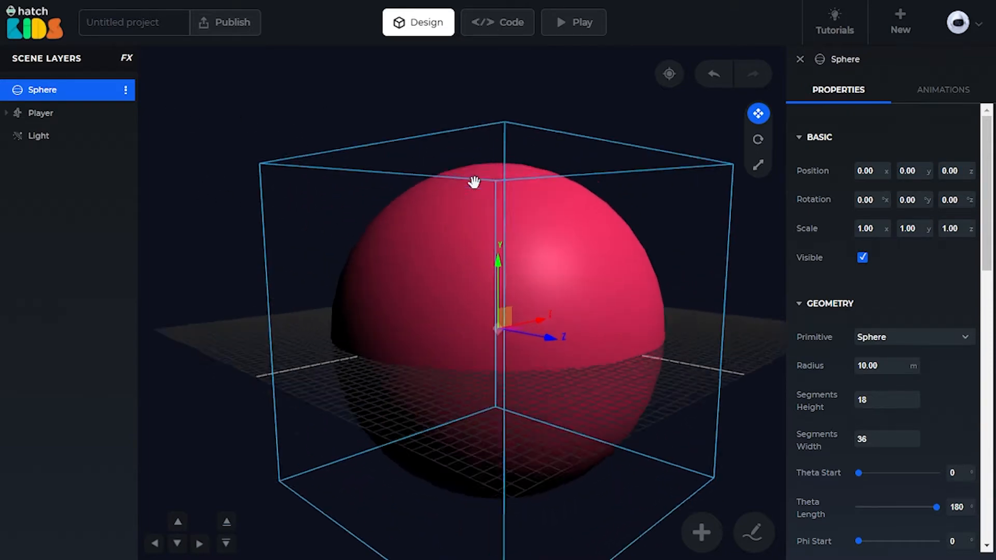
pyautogui.moveTo(524, 227); pyautogui.dragTo(506, 231)
pyautogui.scroll(-5, 458, 291)
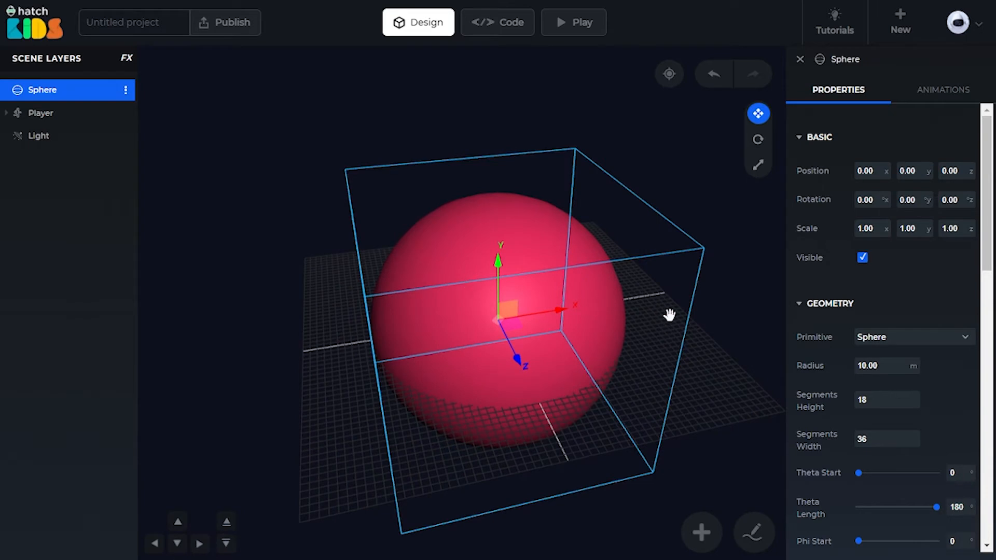
pyautogui.moveTo(669, 313); pyautogui.dragTo(429, 293)
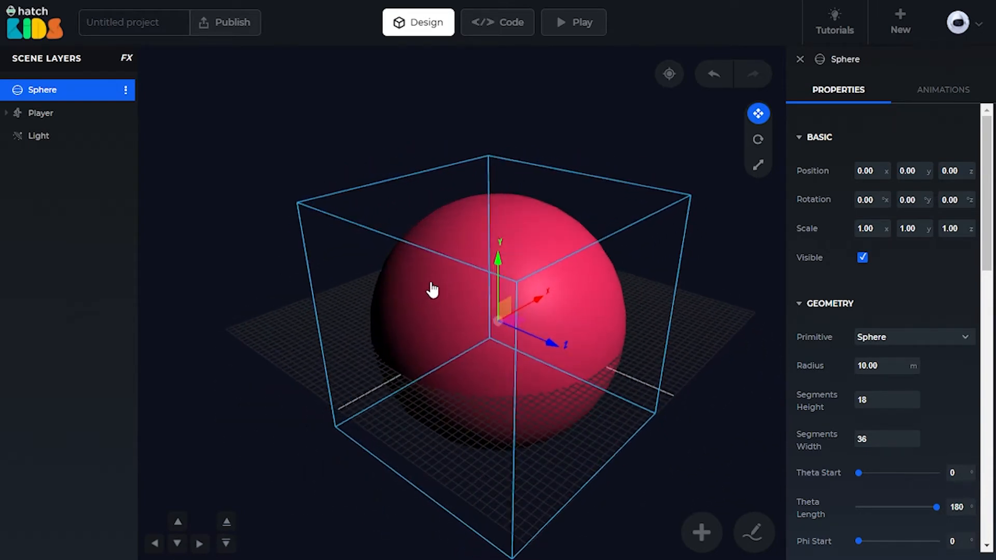
pyautogui.press('Right')
pyautogui.moveTo(688, 291); pyautogui.dragTo(674, 305)
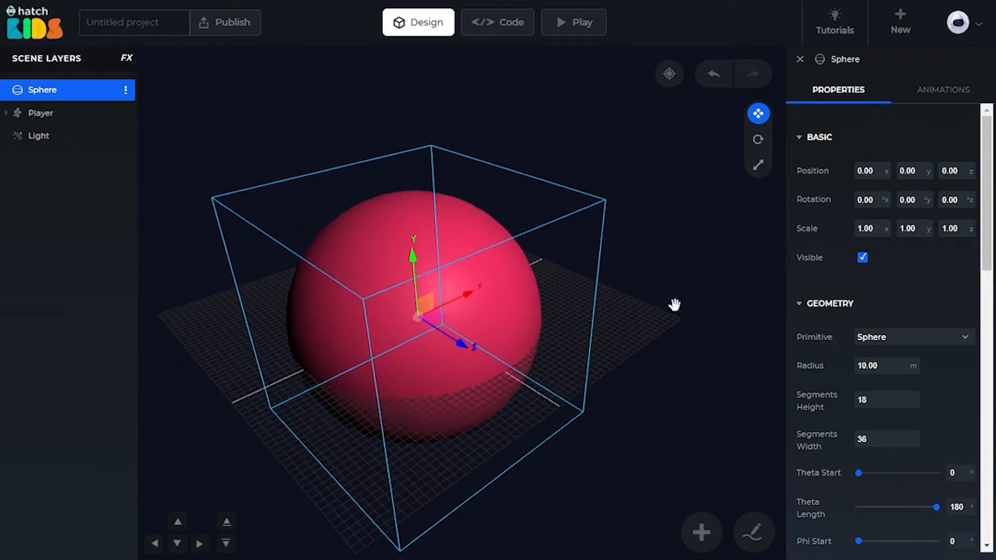
pyautogui.press('Down')
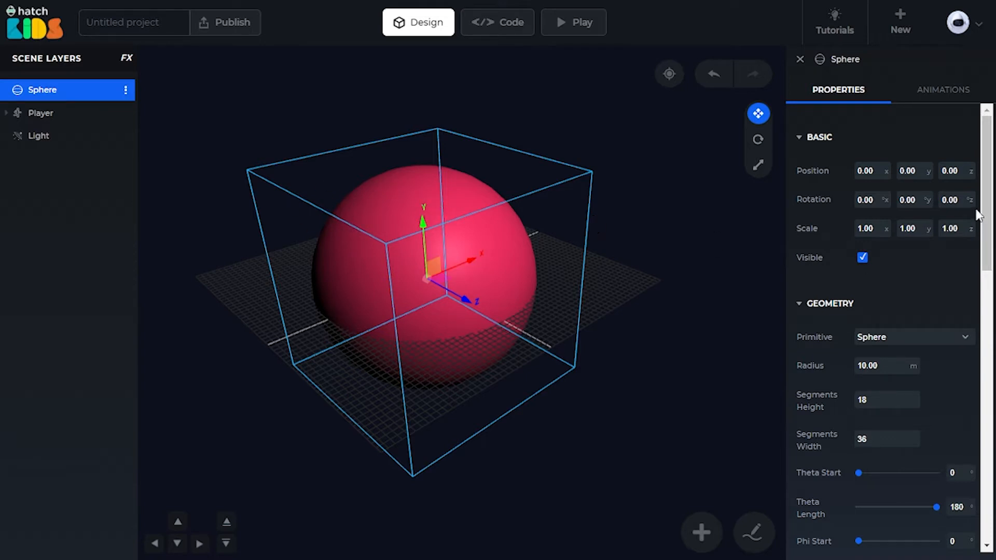
# Browse the textures available for the sphere's material and close the texture library without applying one.
pyautogui.scroll(-3, 985, 217)
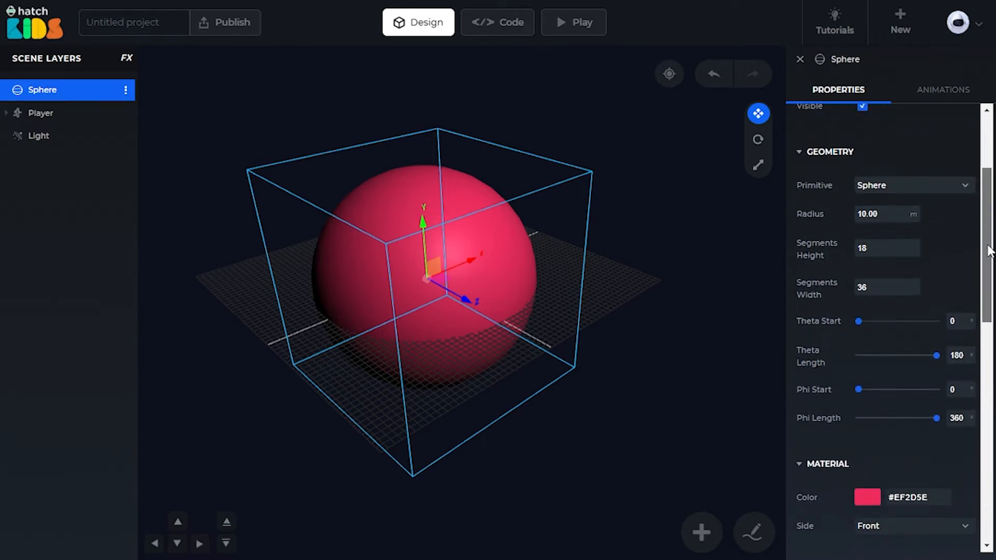
pyautogui.moveTo(988, 251); pyautogui.dragTo(990, 349)
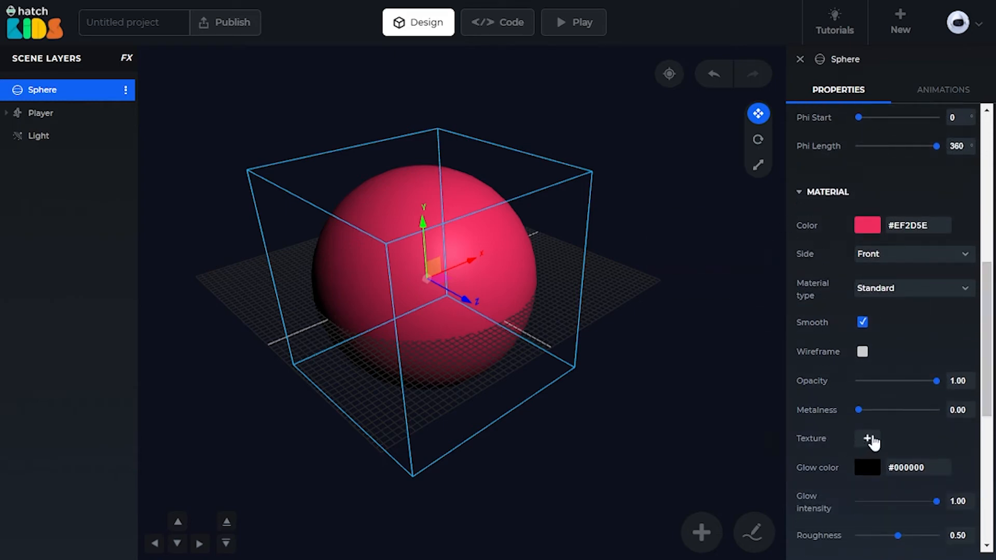
pyautogui.click(866, 440)
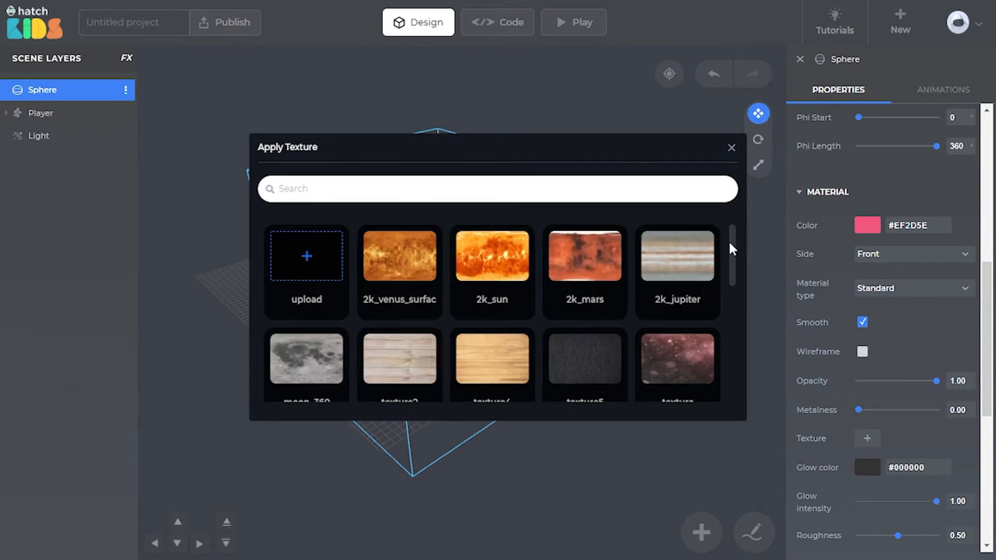
pyautogui.moveTo(731, 243)
pyautogui.mouseDown()
pyautogui.moveTo(731, 268)
pyautogui.moveTo(730, 250)
pyautogui.mouseUp()
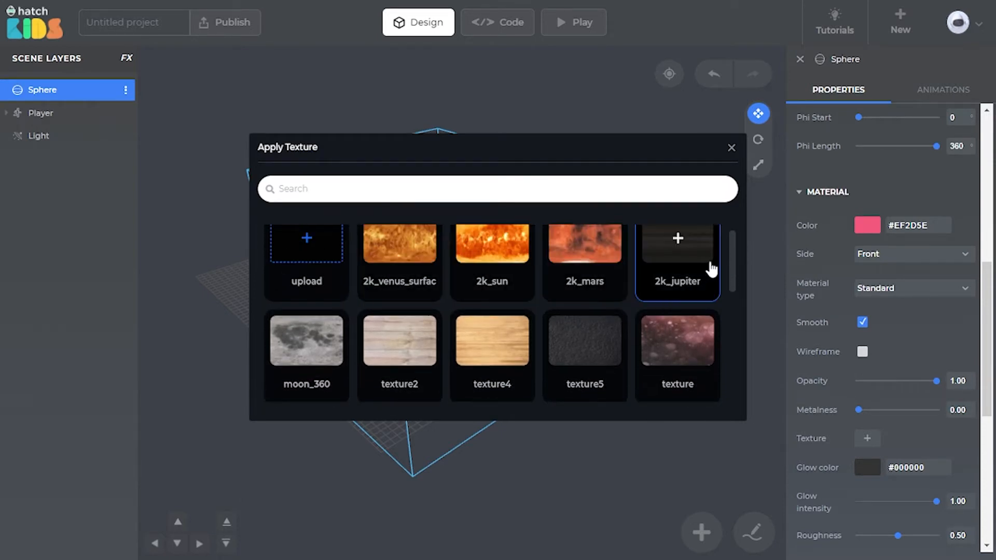
pyautogui.scroll(1, 556, 274)
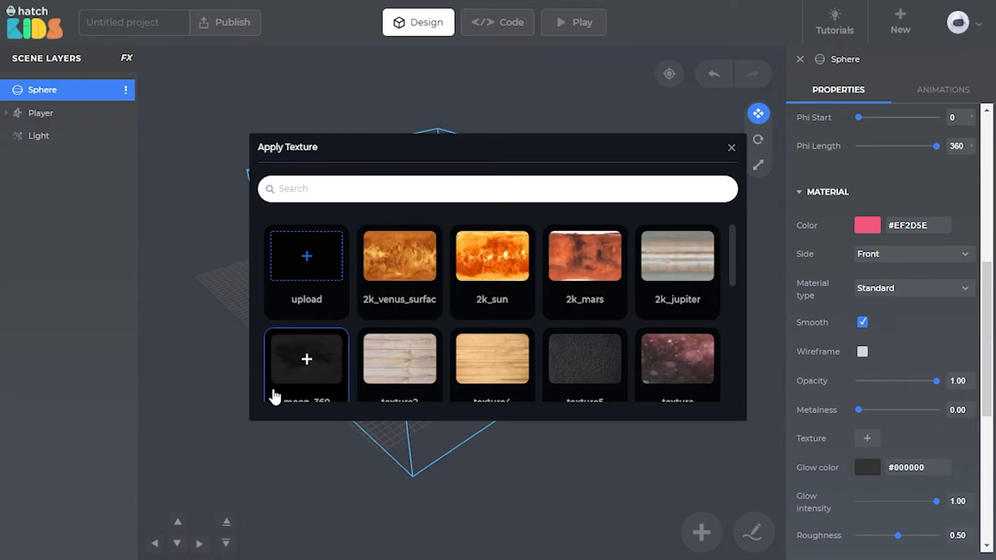
pyautogui.click(731, 150)
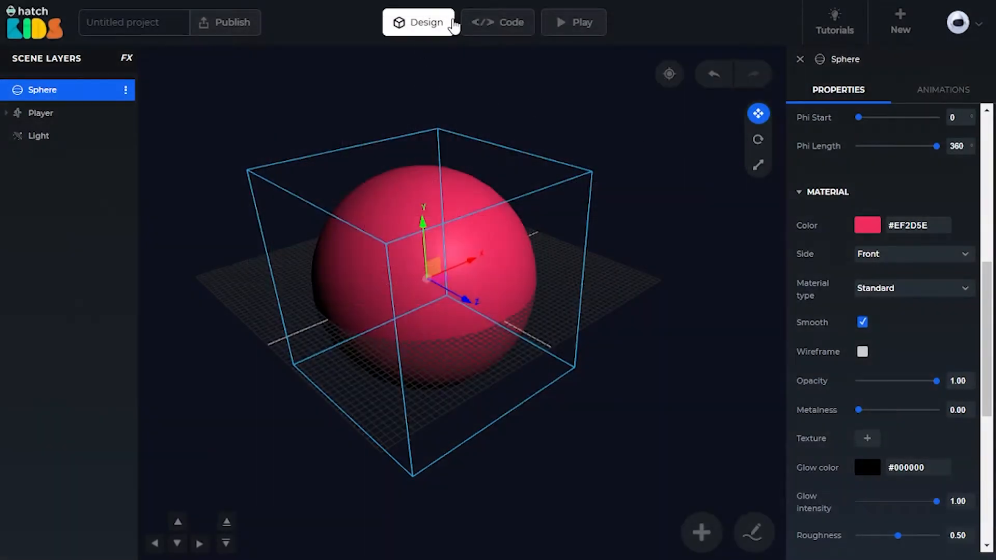
# Leave full screen, search the web for "solar system texture" in a new browser tab, and open the Solar Textures page.
pyautogui.click(498, 51)
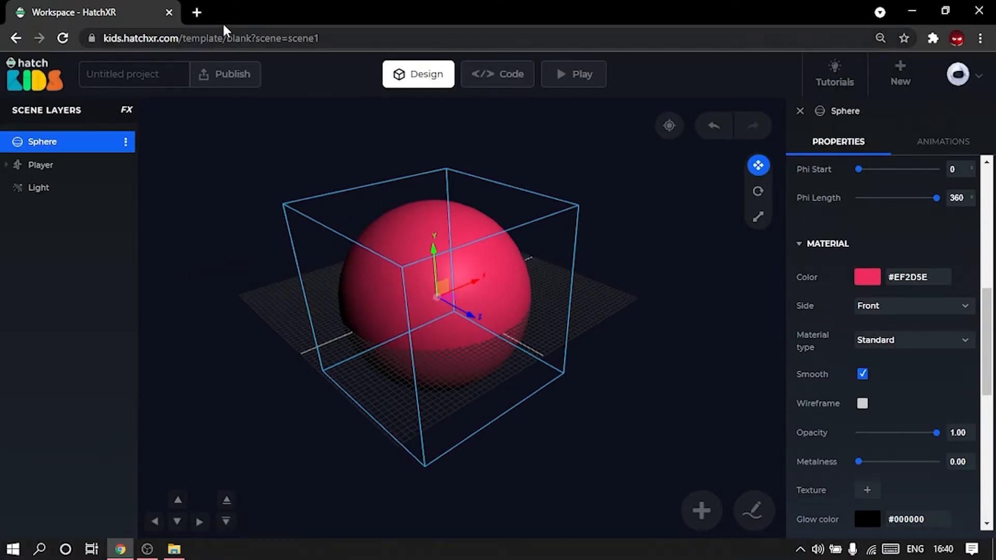
pyautogui.click(196, 13)
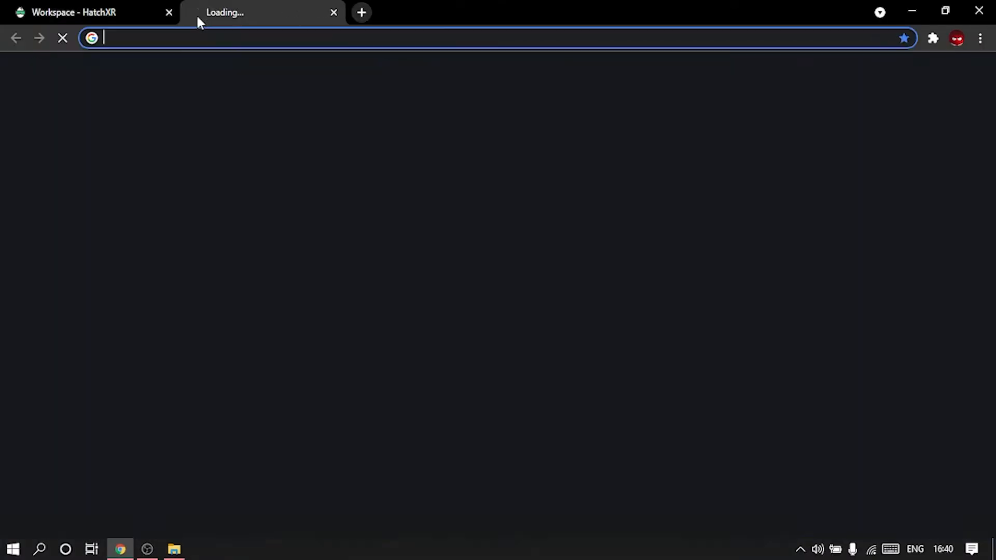
pyautogui.click(221, 38)
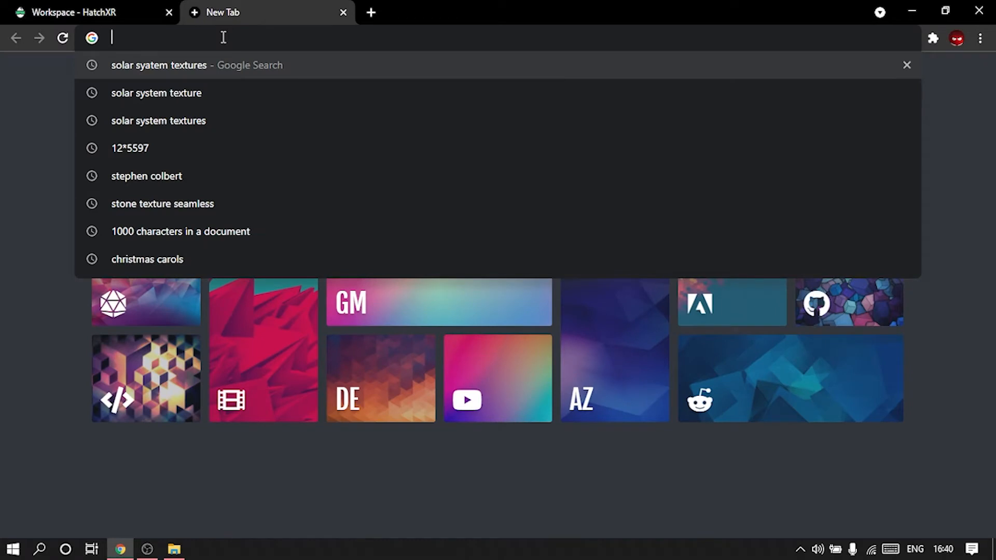
pyautogui.write('solar system texture')
pyautogui.press('Return')
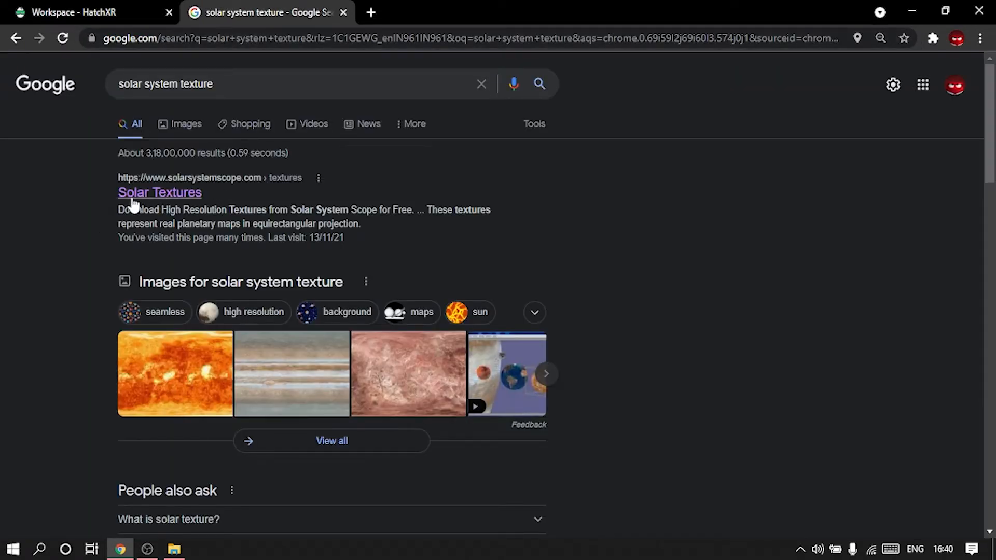
pyautogui.click(162, 200)
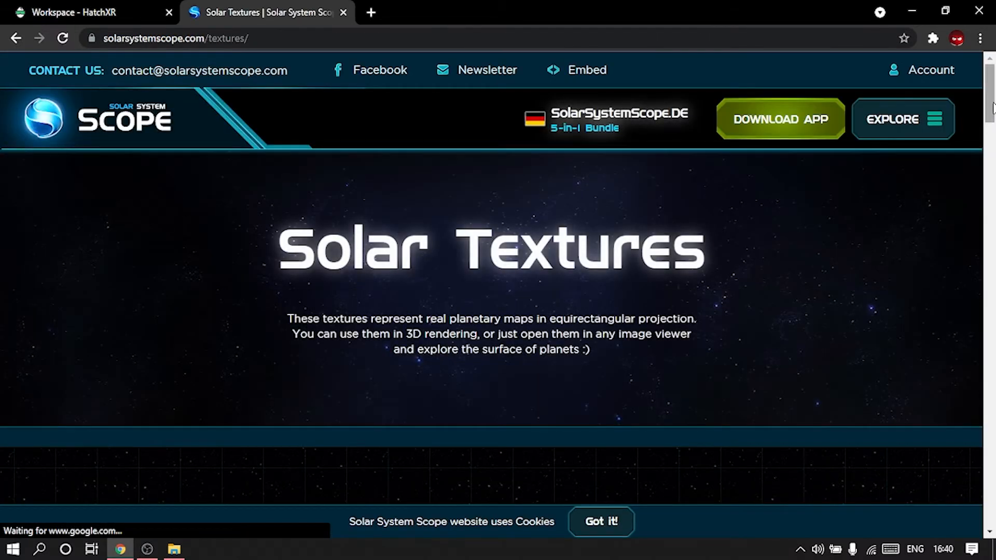
# Look through the downloadable planet, Earth, sun, moon and star textures on the Solar Textures page.
pyautogui.scroll(-9, 219, 206)
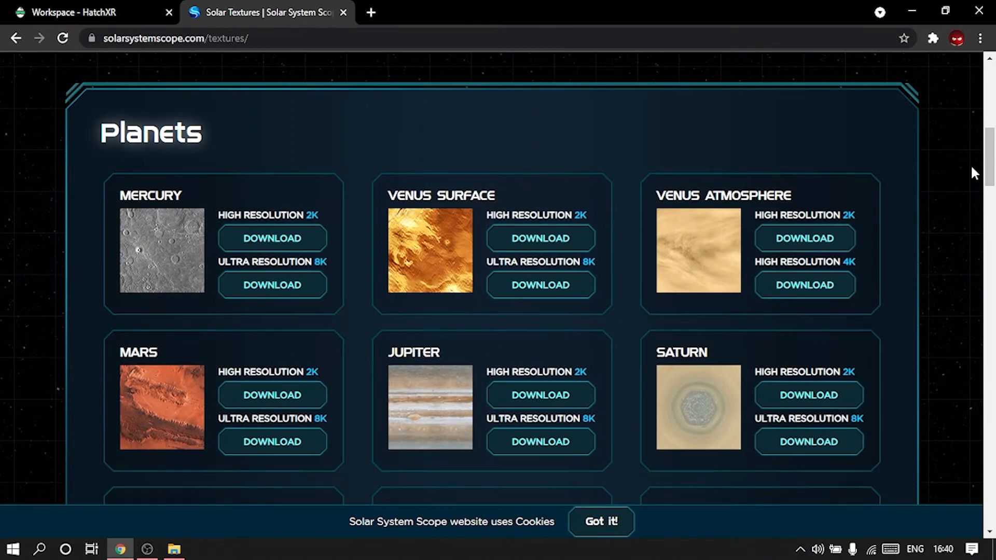
pyautogui.scroll(-10, 974, 173)
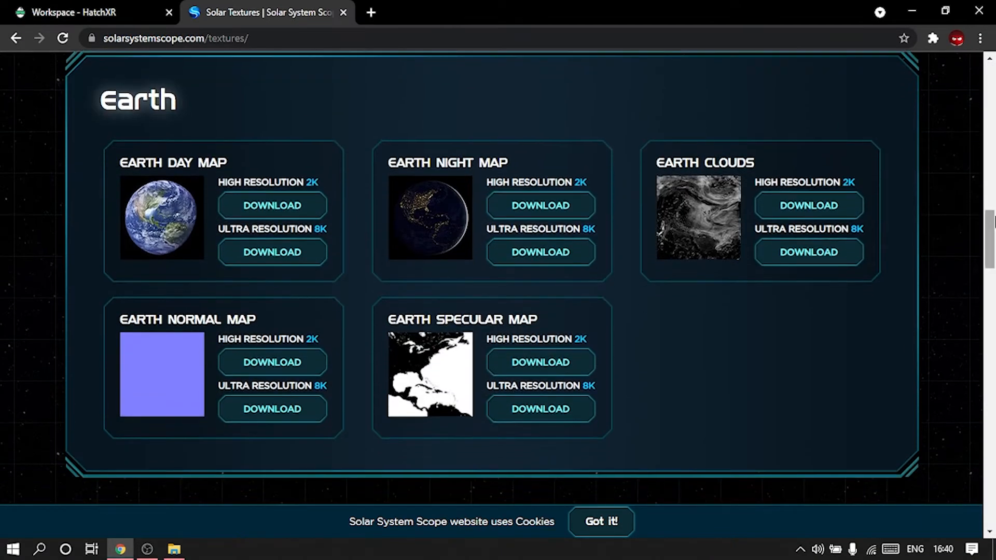
pyautogui.scroll(-13, 937, 307)
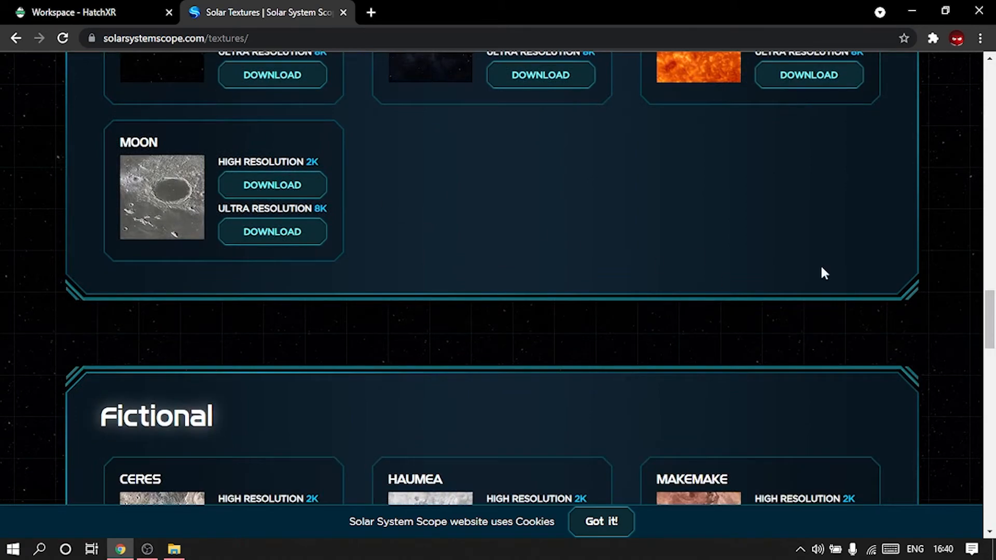
pyautogui.scroll(5, 298, 259)
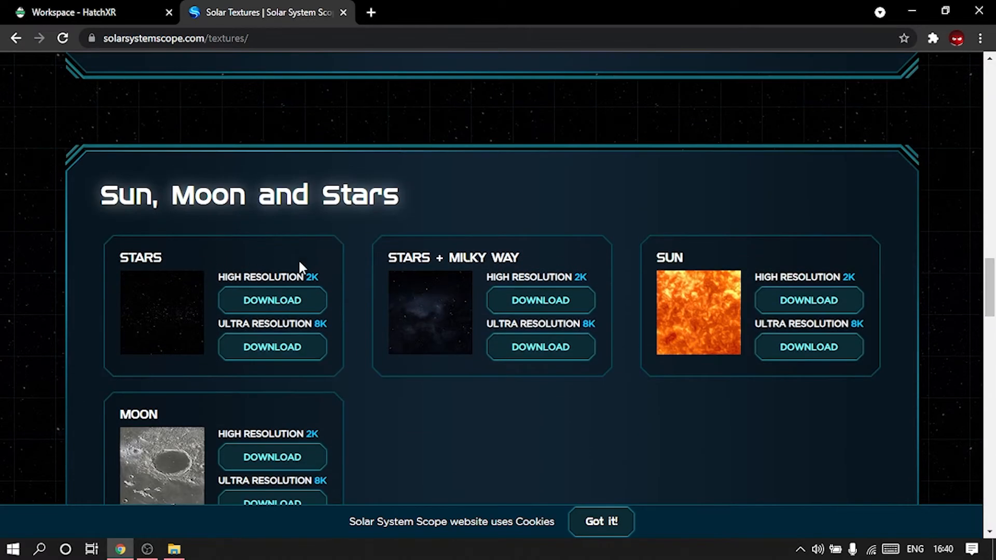
pyautogui.click(51, 14)
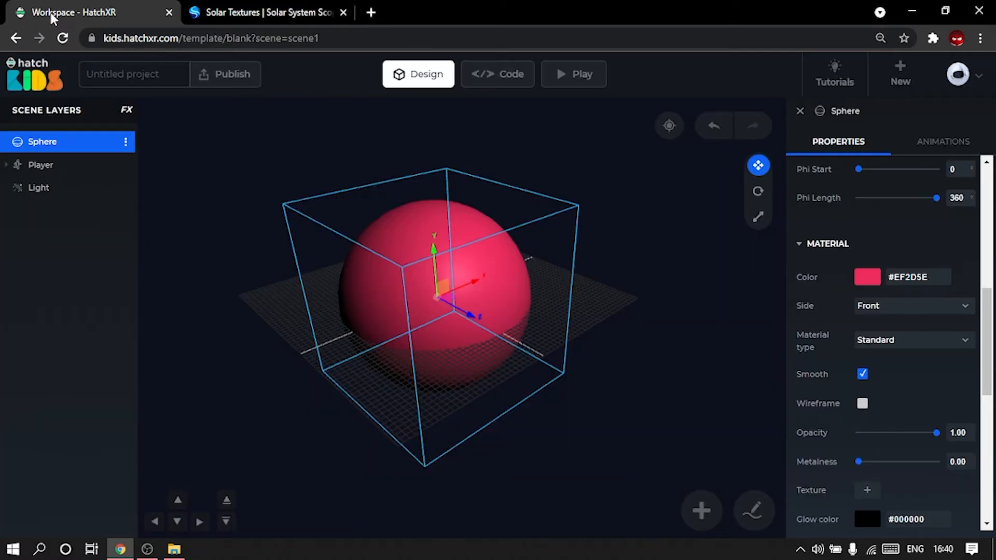
pyautogui.click(867, 491)
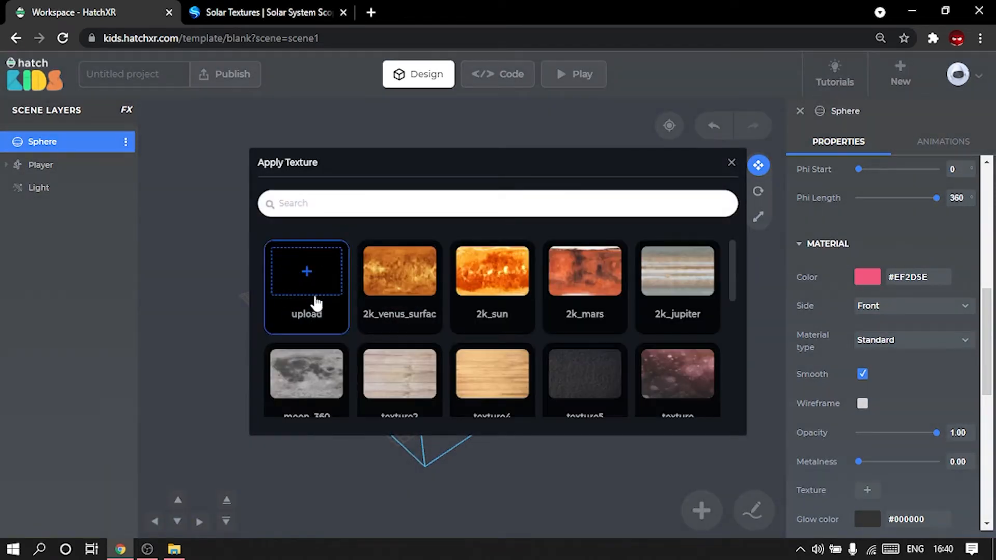
pyautogui.click(307, 272)
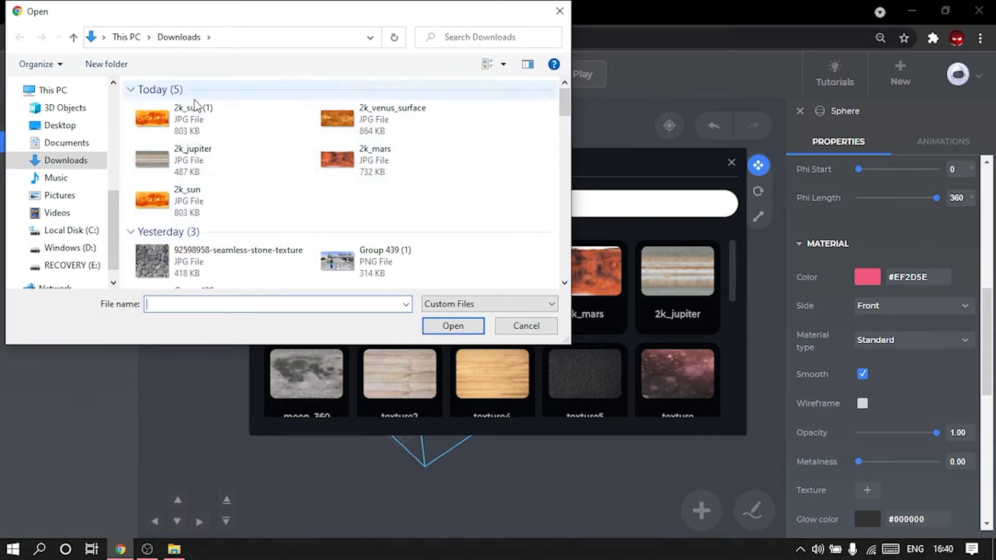
pyautogui.click(526, 325)
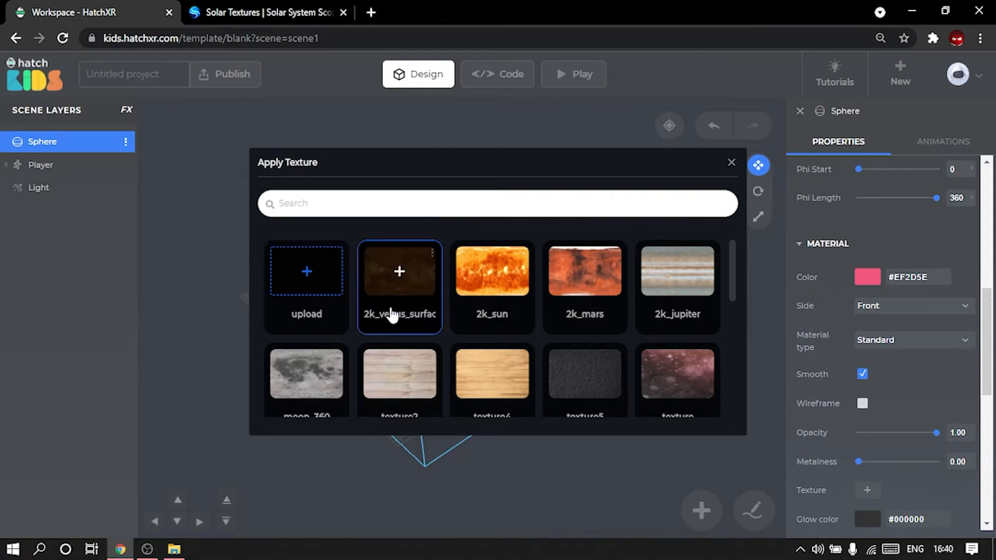
pyautogui.click(731, 163)
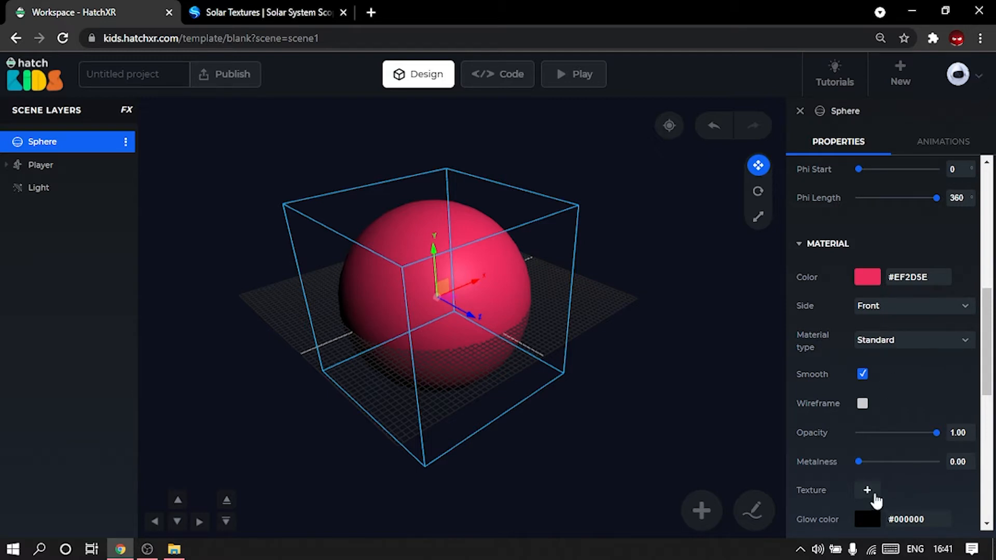
# Close the Solar Textures page and return the Hatch Kids workspace to full screen.
pyautogui.click(344, 13)
pyautogui.click(977, 40)
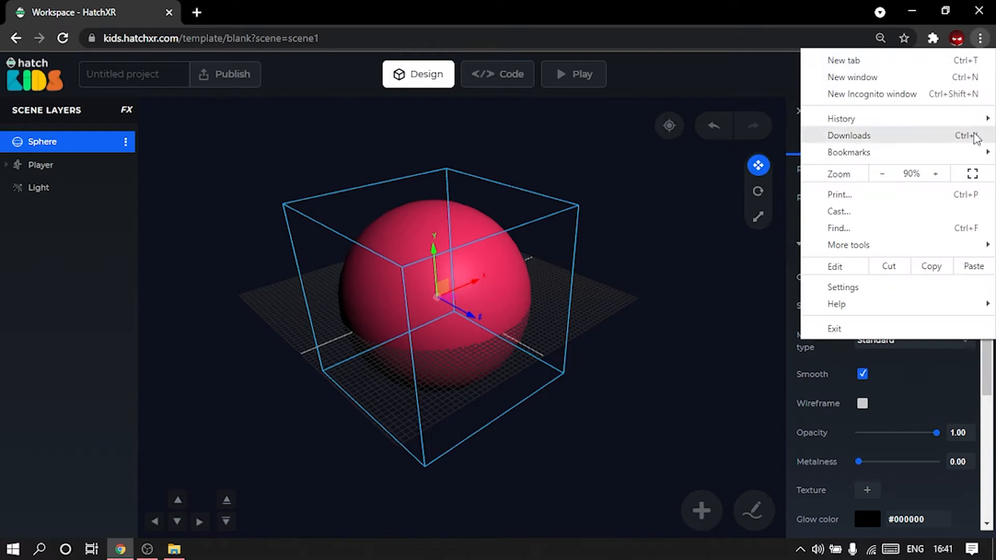
pyautogui.click(976, 177)
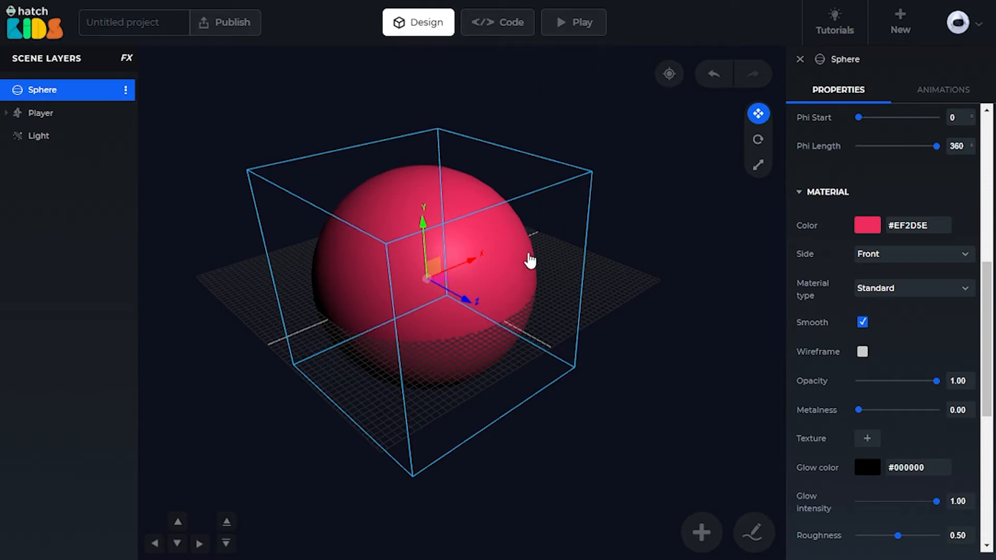
# Apply the 2k_sun texture to the sphere's material.
pyautogui.click(866, 439)
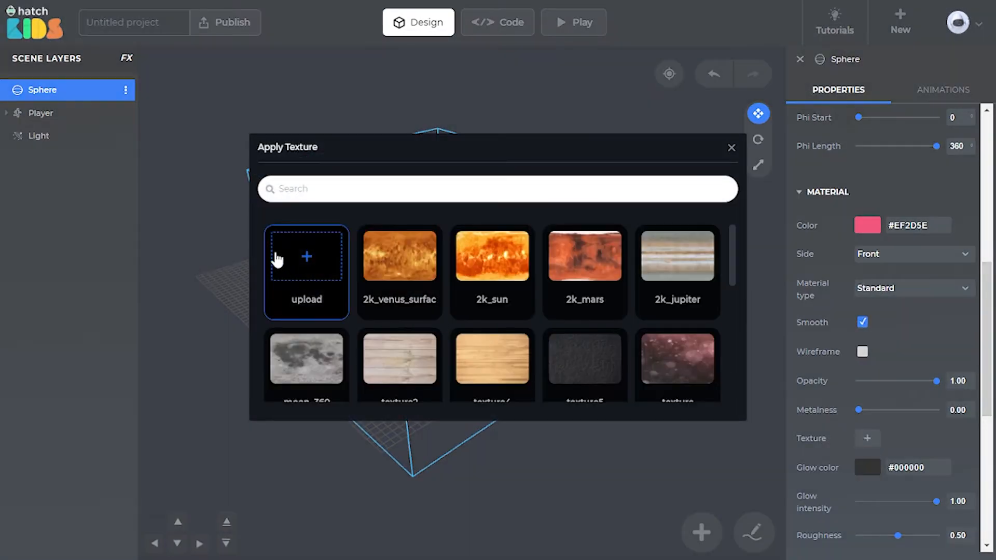
pyautogui.click(492, 265)
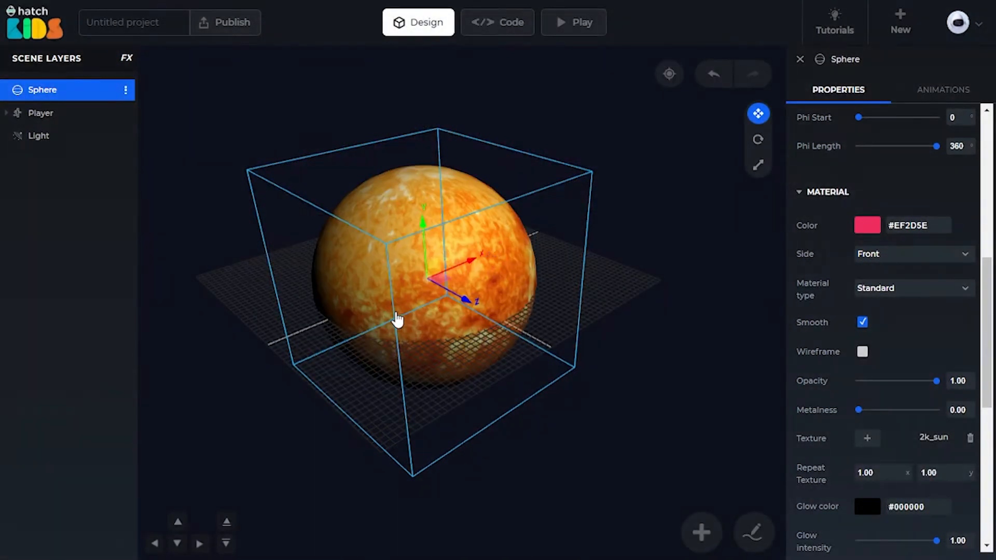
pyautogui.moveTo(294, 352); pyautogui.dragTo(216, 338)
pyautogui.scroll(-3, 404, 312)
pyautogui.moveTo(399, 311); pyautogui.dragTo(578, 283)
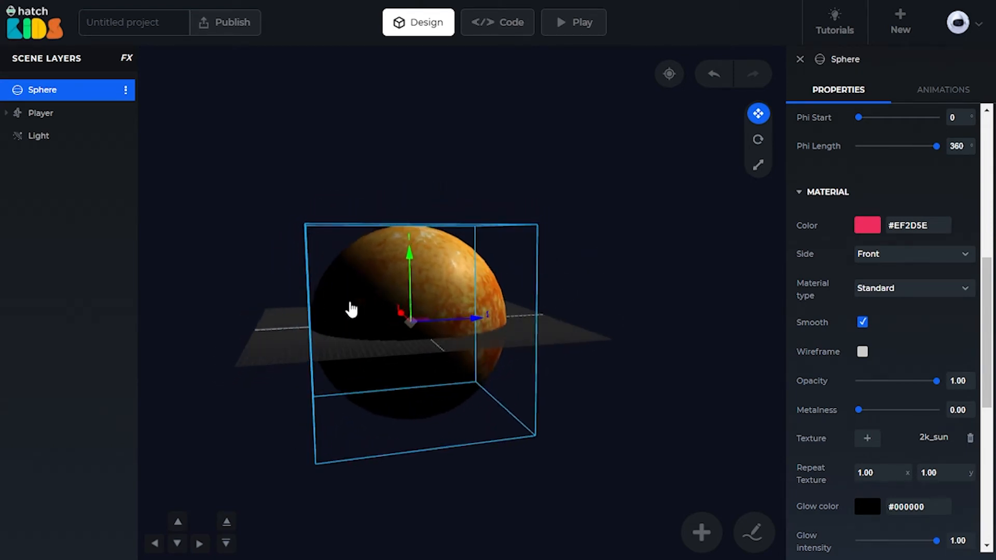
pyautogui.moveTo(362, 387); pyautogui.dragTo(440, 421)
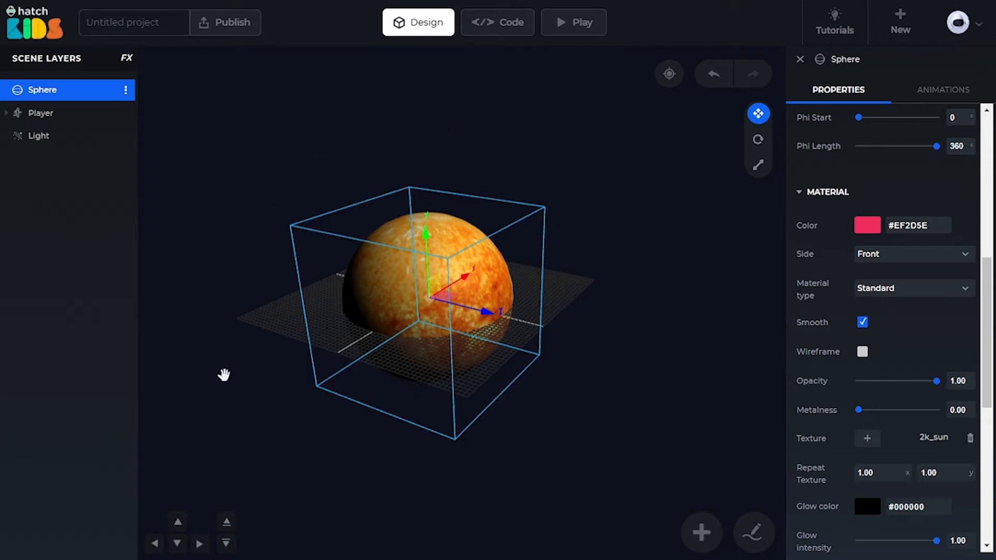
pyautogui.moveTo(223, 375); pyautogui.dragTo(378, 284)
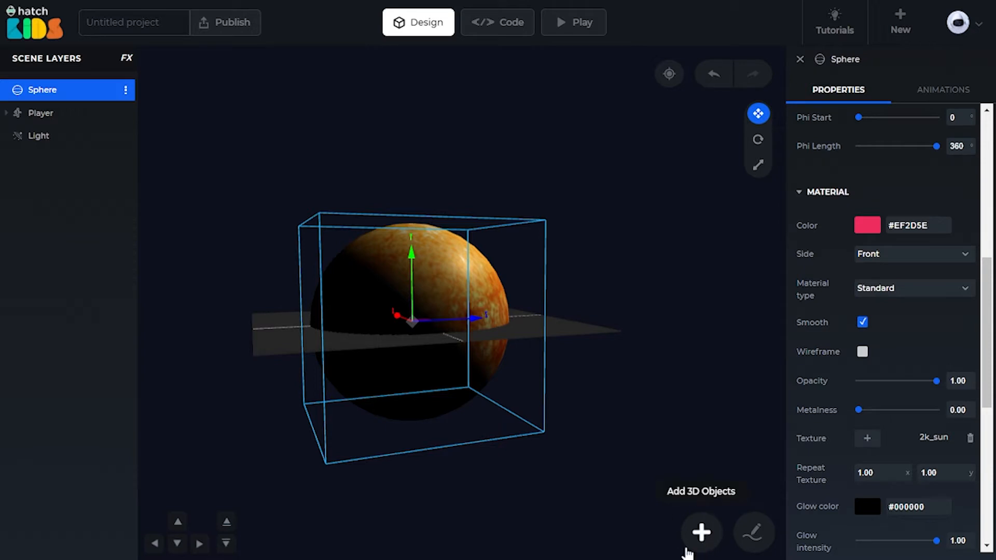
# Add an ambient light to the scene and select it in the scene layers.
pyautogui.click(700, 535)
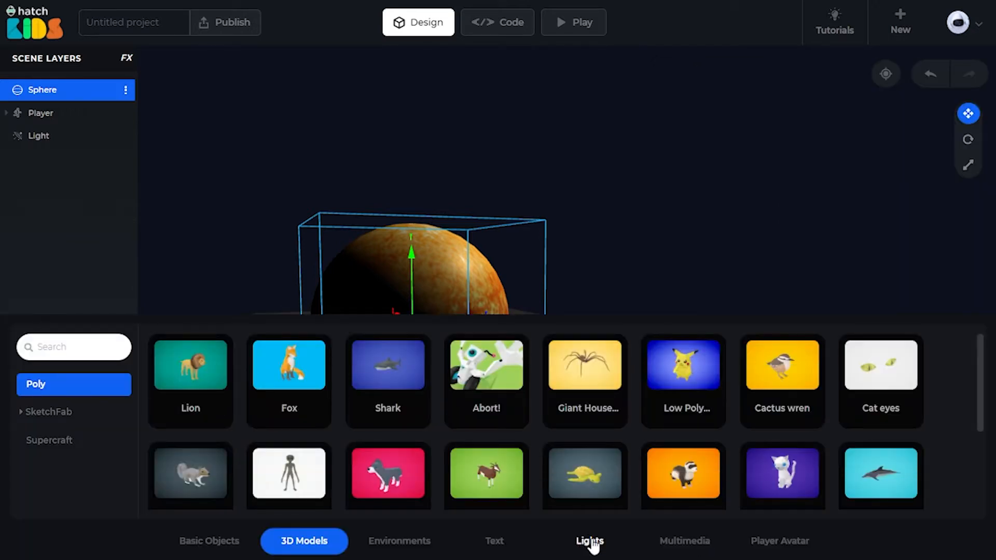
pyautogui.click(591, 541)
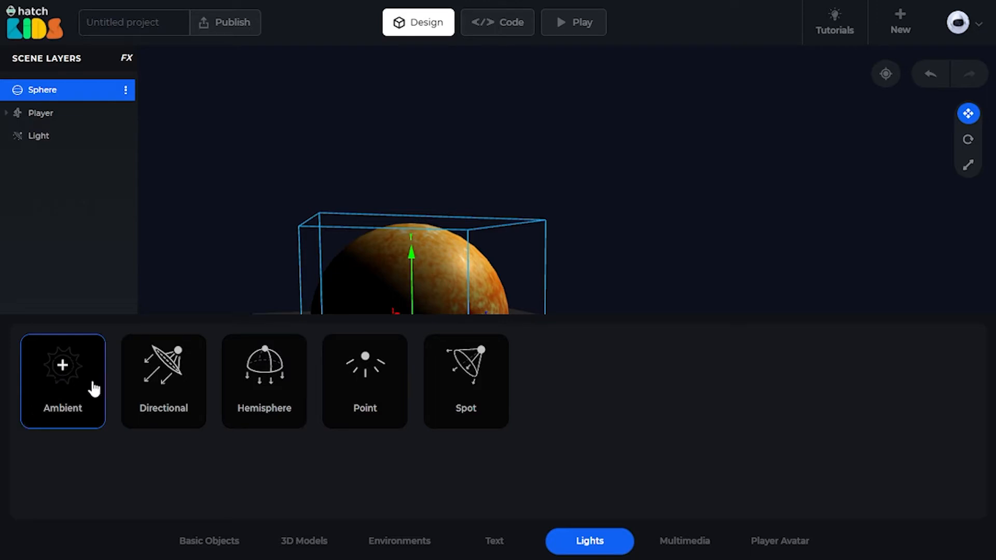
pyautogui.click(62, 372)
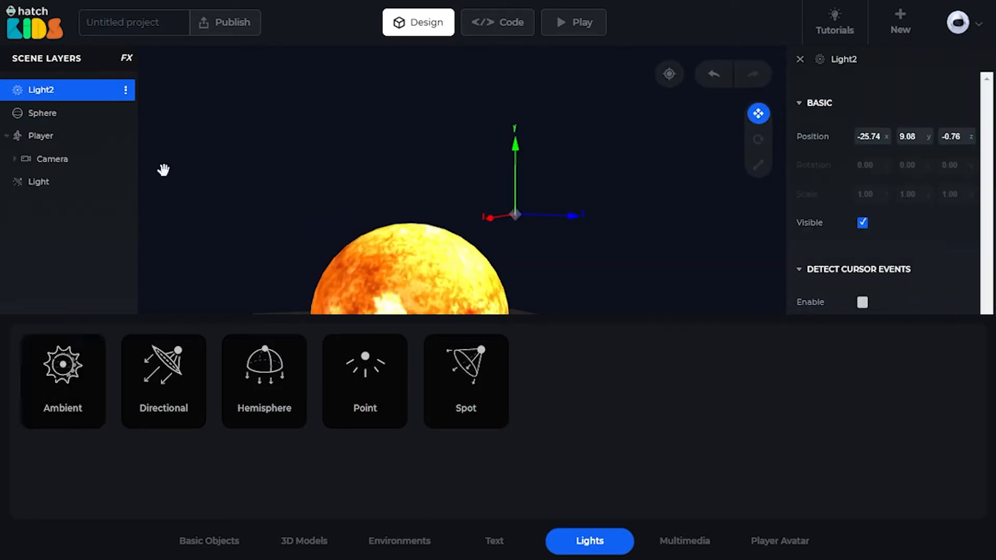
pyautogui.click(37, 93)
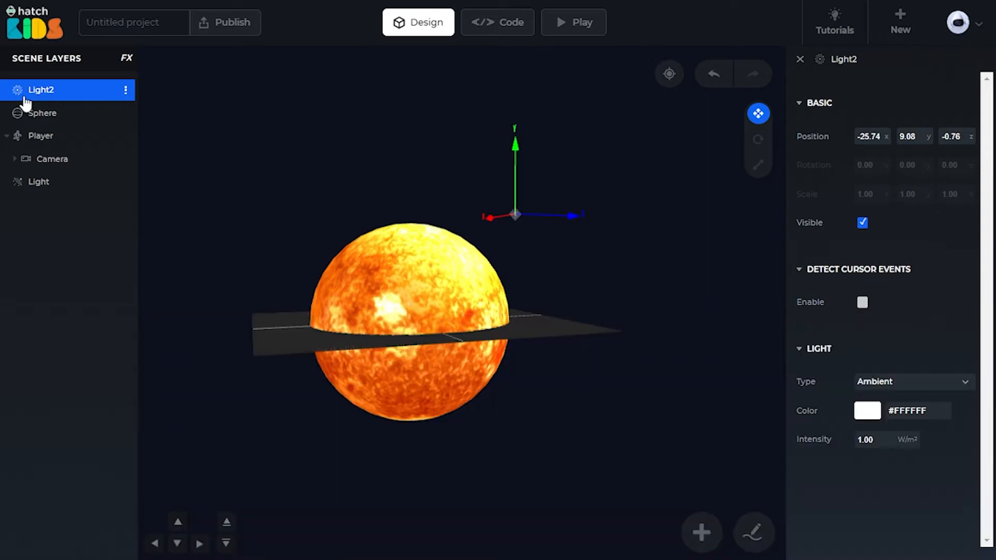
# Set the ambient light's intensity to 0.50 and select the sun sphere.
pyautogui.moveTo(627, 309); pyautogui.dragTo(376, 326)
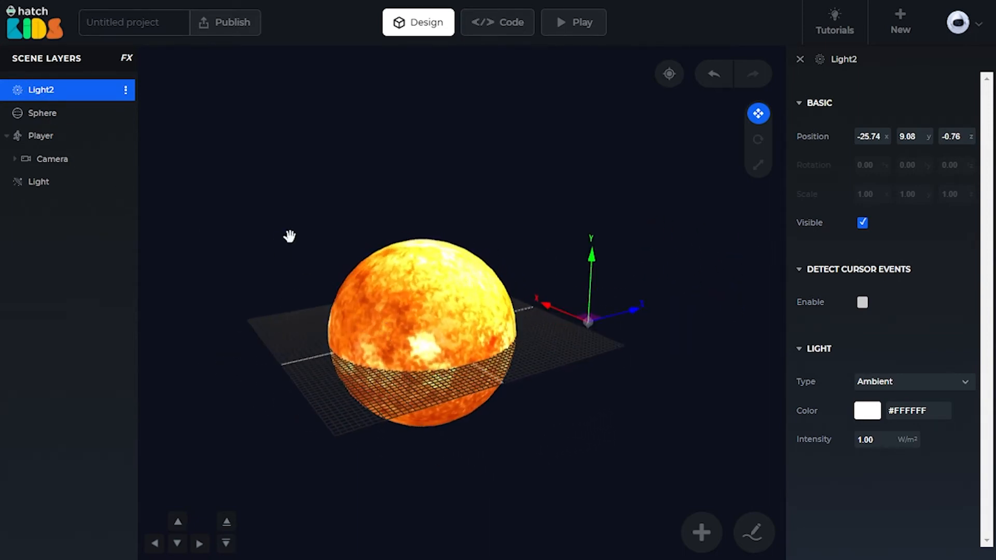
pyautogui.scroll(3, 463, 344)
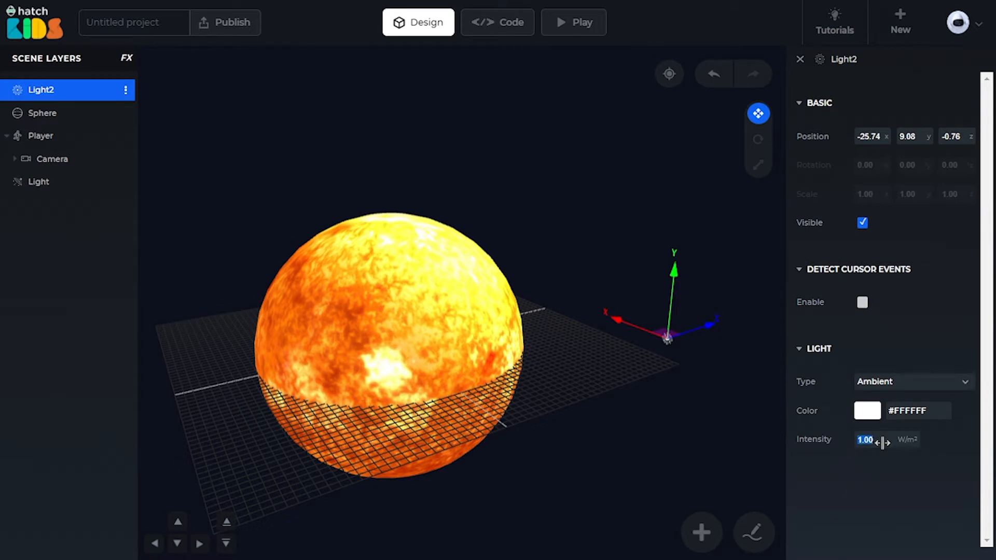
pyautogui.press('Return')
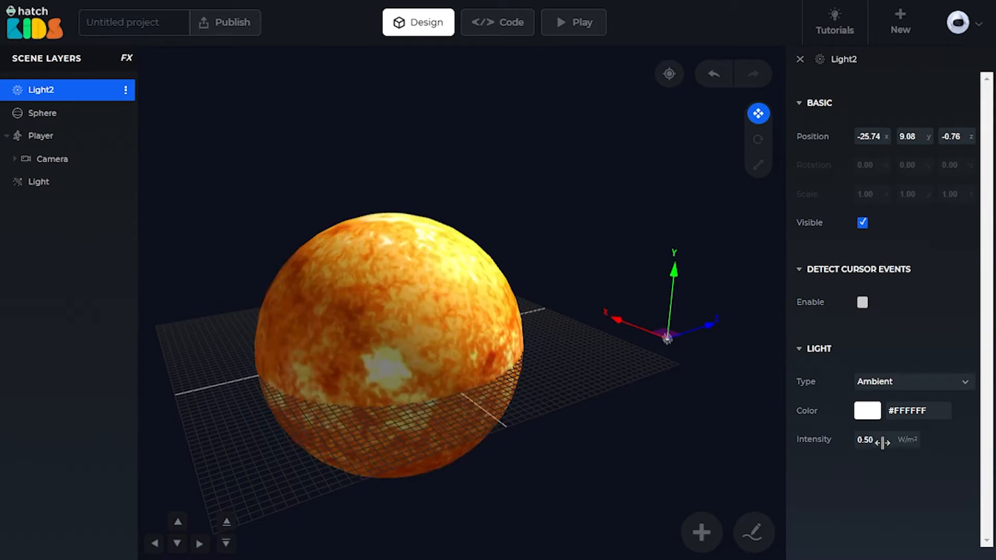
pyautogui.moveTo(550, 216); pyautogui.dragTo(213, 273)
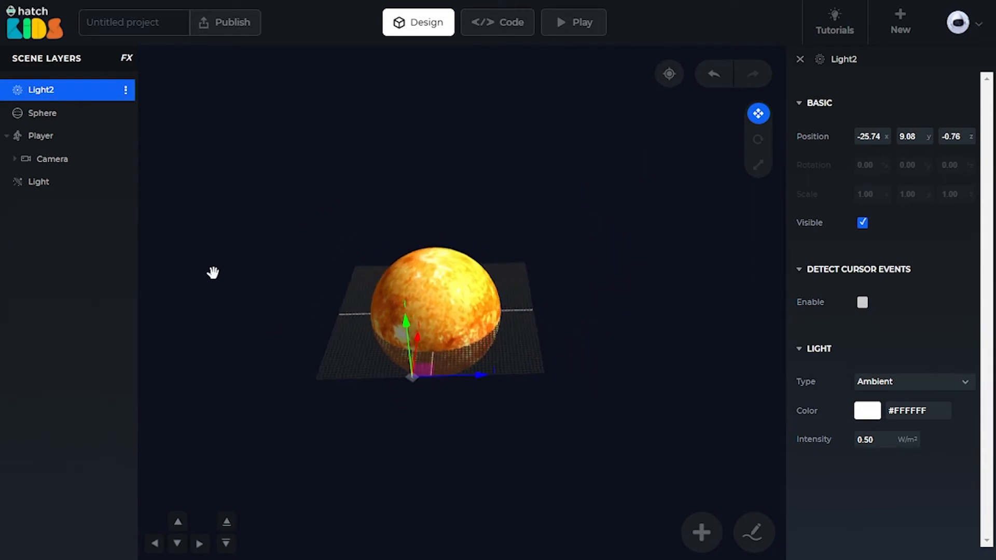
pyautogui.click(30, 114)
pyautogui.scroll(2, 378, 211)
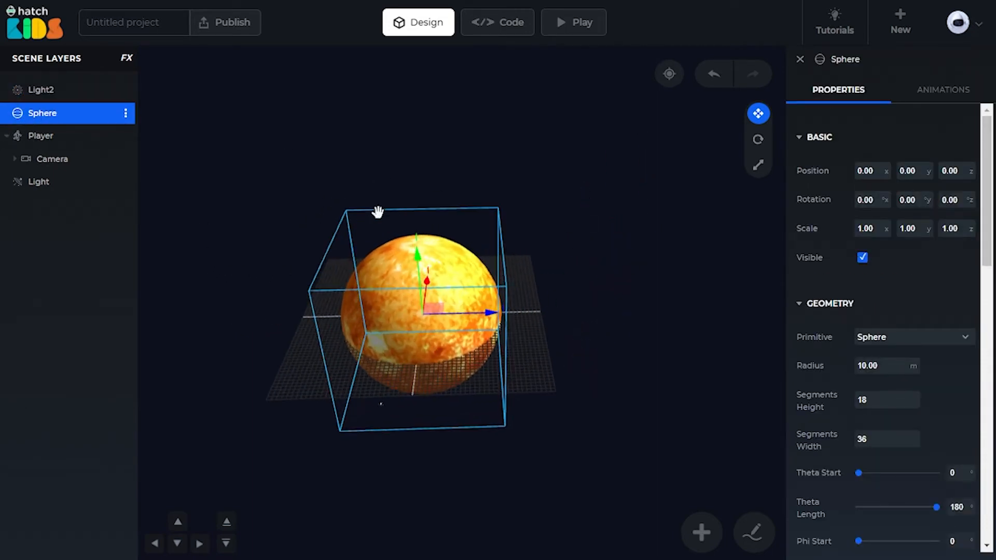
pyautogui.moveTo(440, 207); pyautogui.dragTo(416, 153)
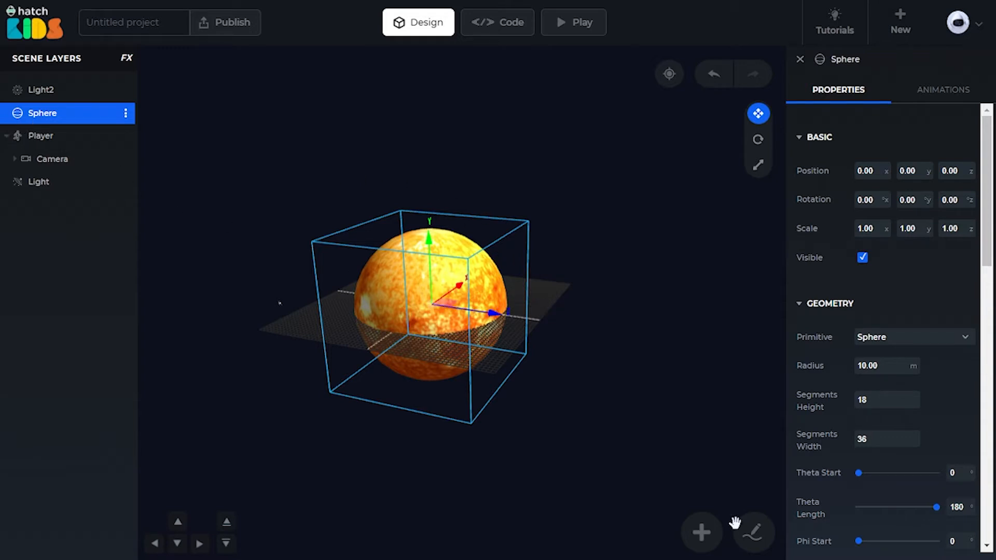
pyautogui.click(700, 534)
pyautogui.click(201, 544)
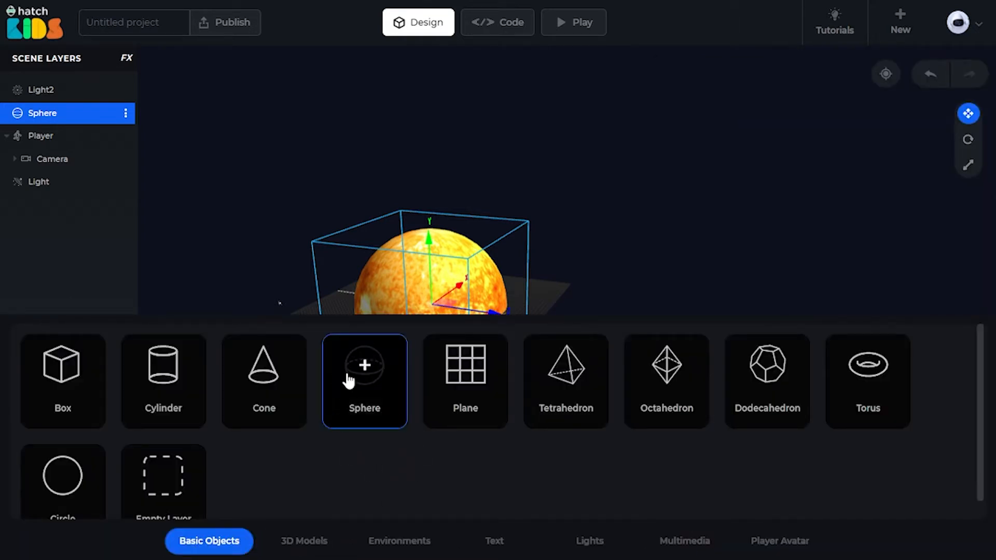
pyautogui.click(226, 195)
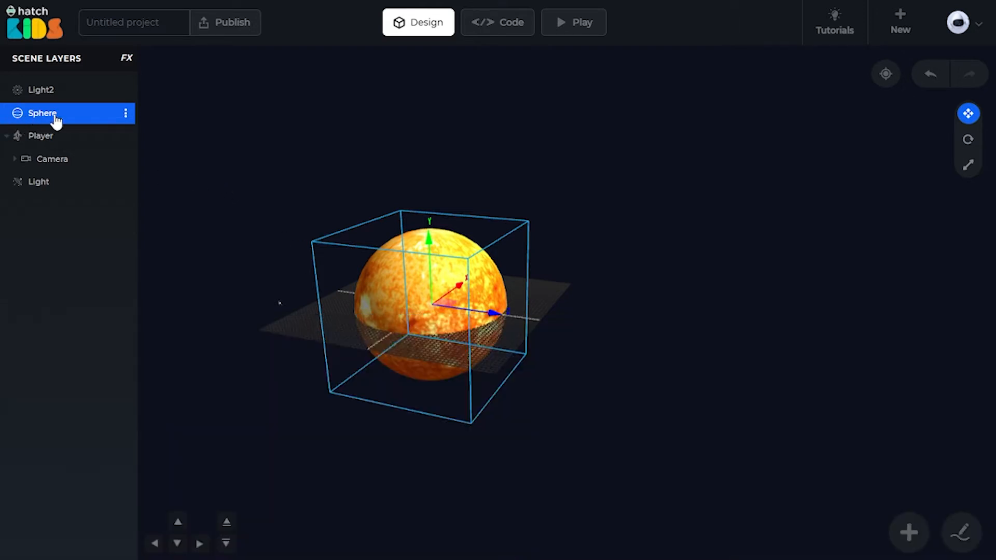
# Clone the sun sphere.
pyautogui.click(126, 114)
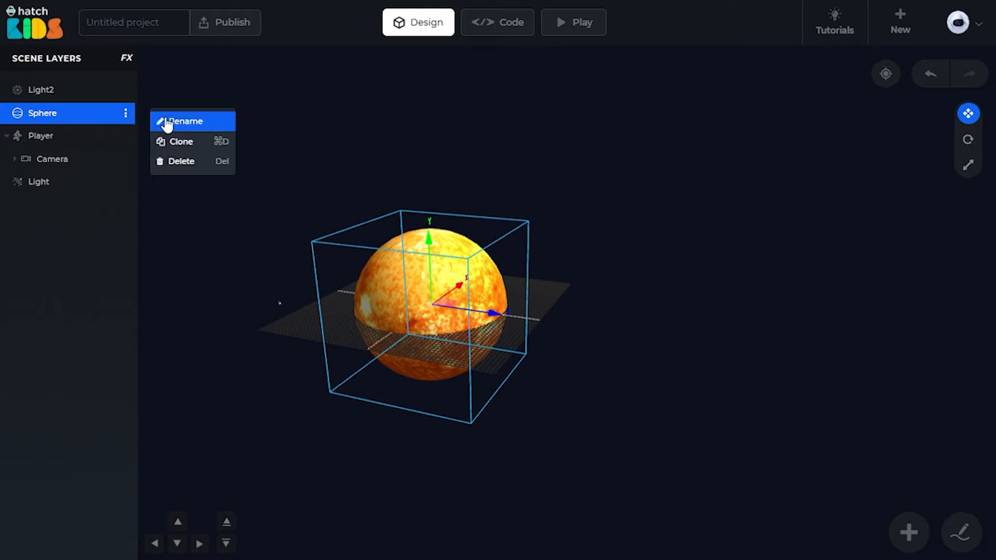
pyautogui.click(196, 149)
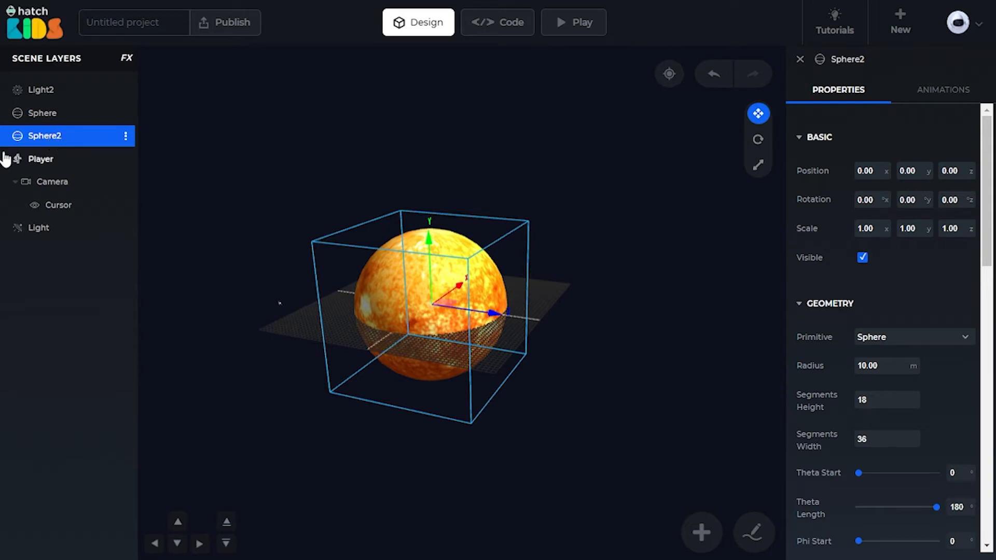
# Move the cloned sphere along the Z axis to about 24.22, beside the sun.
pyautogui.rightClick(31, 116)
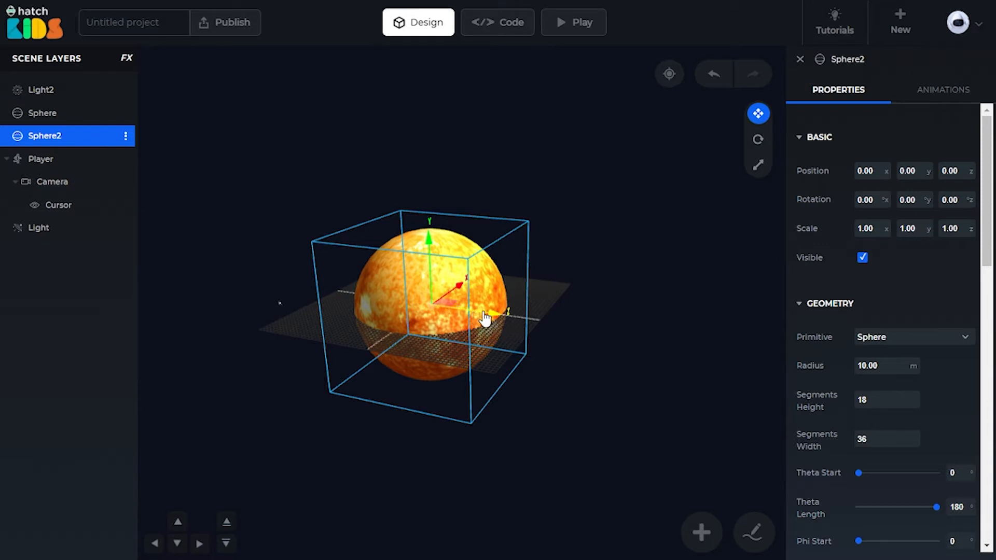
pyautogui.moveTo(477, 319); pyautogui.dragTo(675, 349)
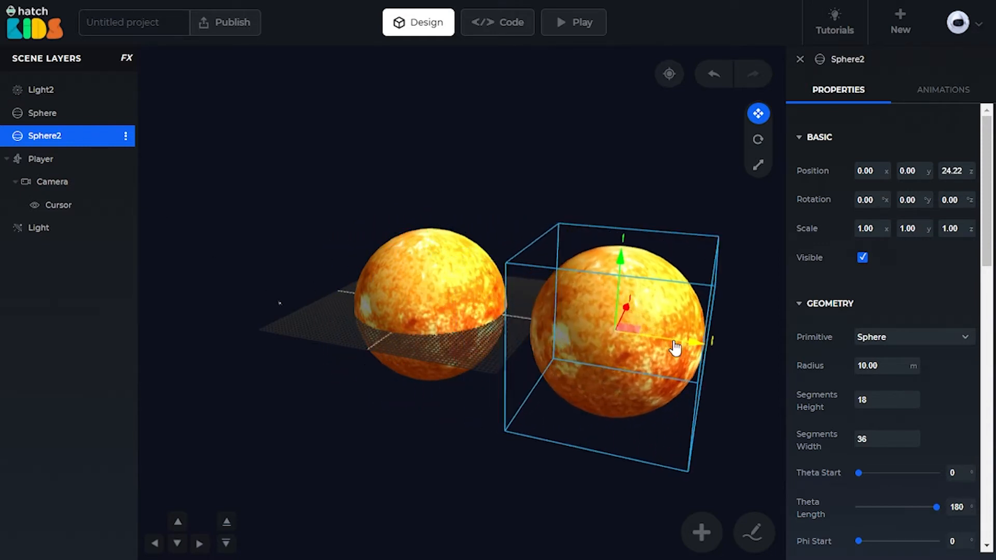
pyautogui.moveTo(455, 358); pyautogui.dragTo(584, 386)
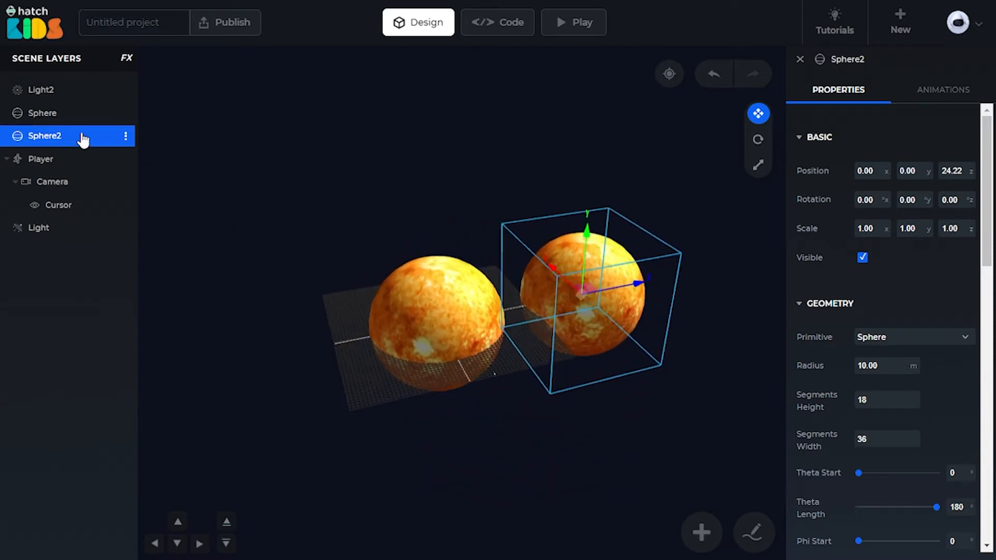
# Rename the original central sphere to "Sun" in the scene layers.
pyautogui.click(52, 116)
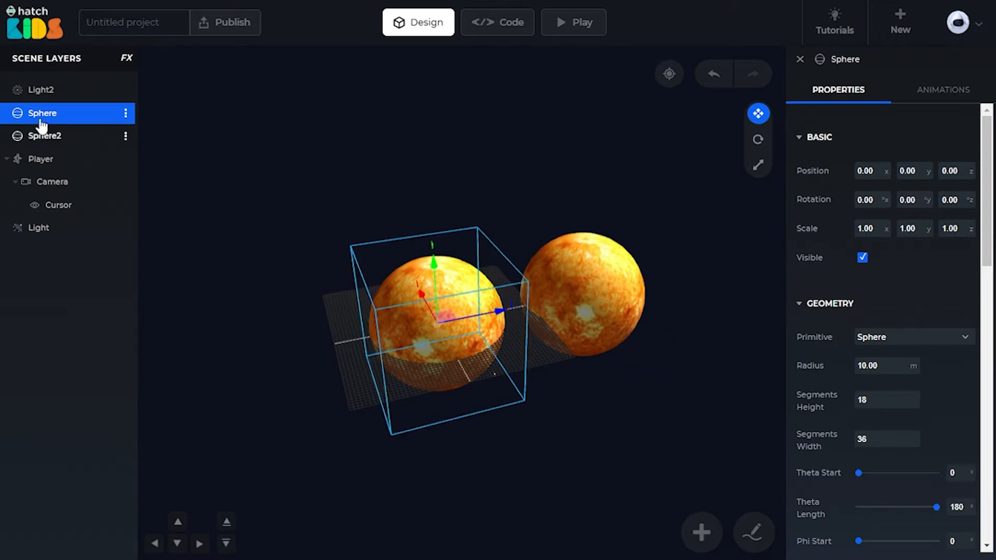
pyautogui.click(41, 132)
pyautogui.click(37, 121)
pyautogui.scroll(3, 631, 302)
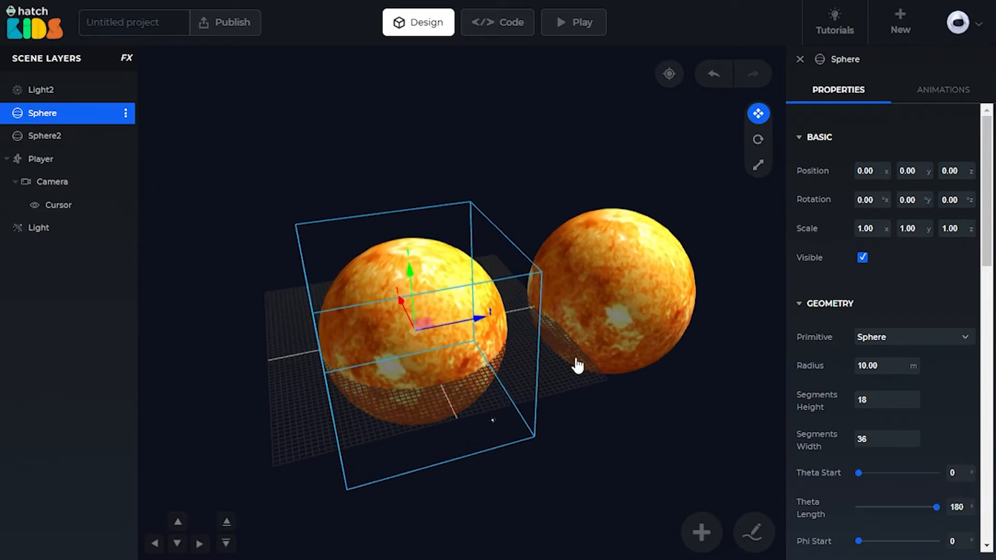
pyautogui.moveTo(577, 363); pyautogui.dragTo(503, 332)
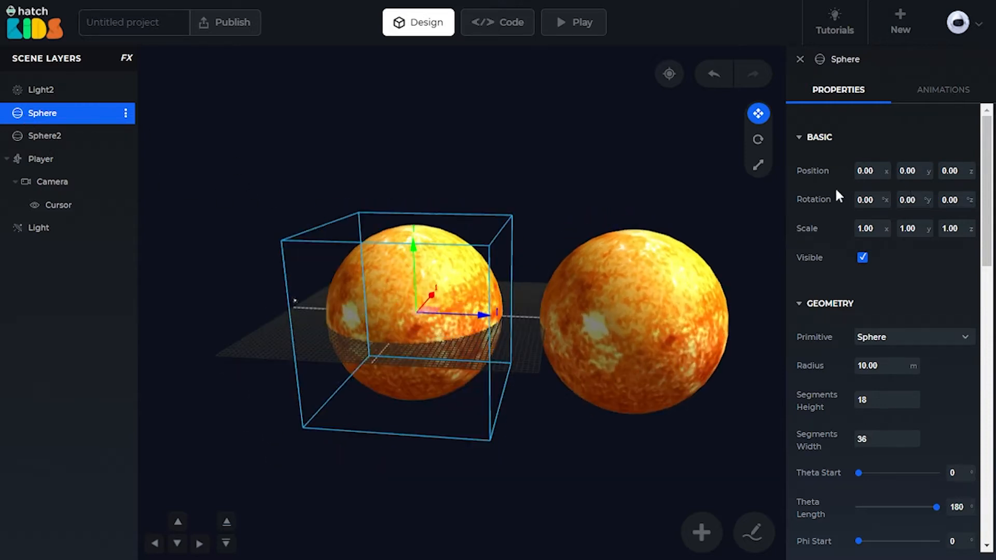
pyautogui.click(134, 117)
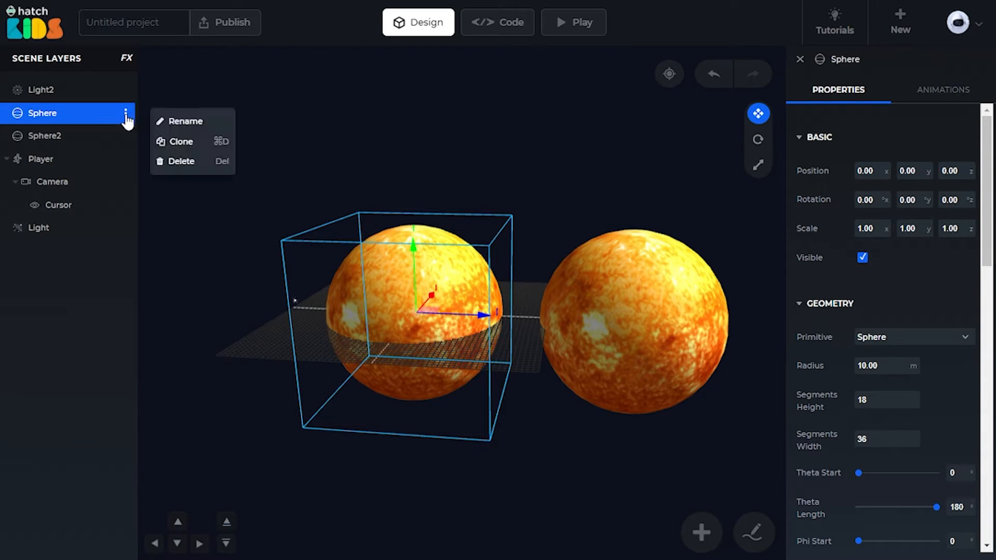
pyautogui.click(172, 124)
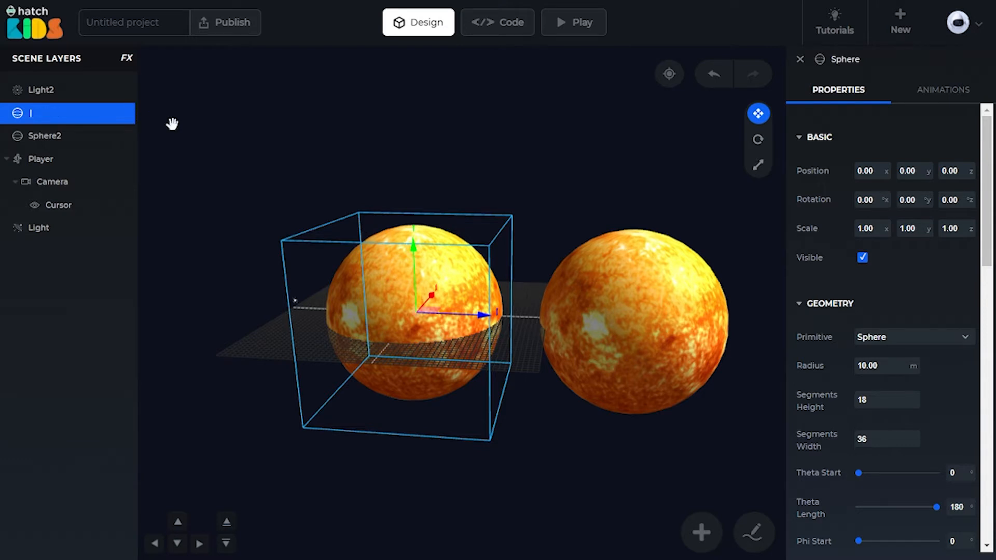
pyautogui.click(64, 136)
pyautogui.click(37, 121)
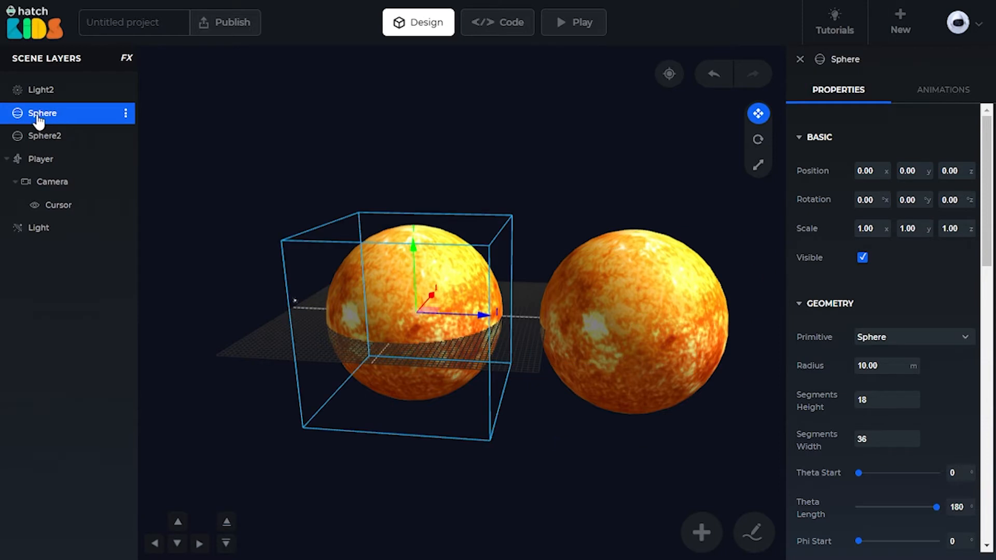
pyautogui.click(126, 115)
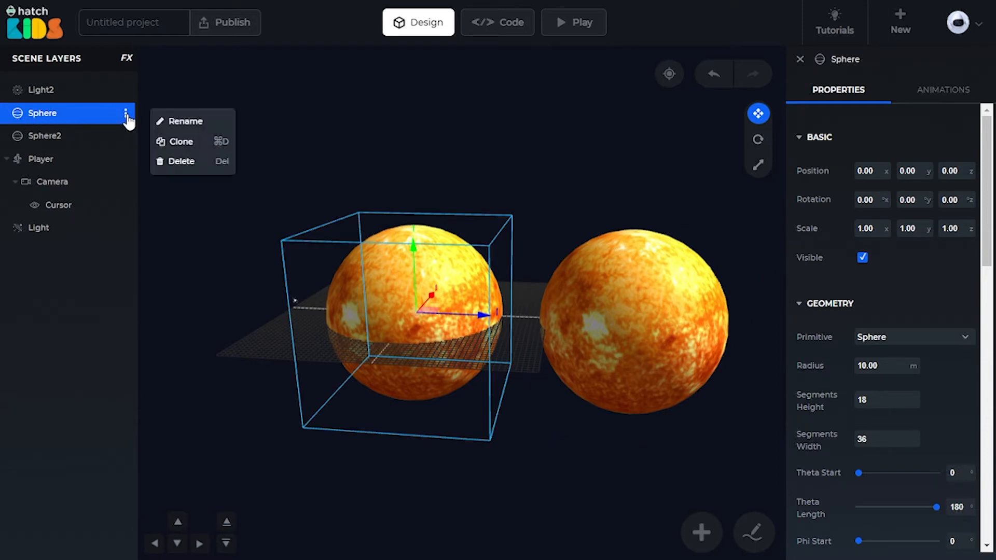
pyautogui.click(180, 129)
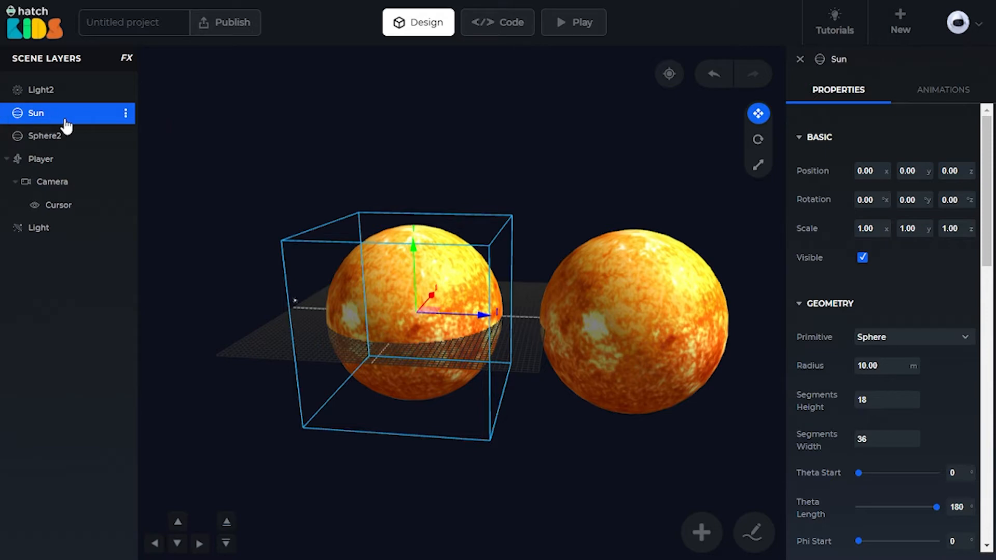
# Set the cloned sphere's radius to 1 m.
pyautogui.moveTo(559, 238); pyautogui.dragTo(437, 262)
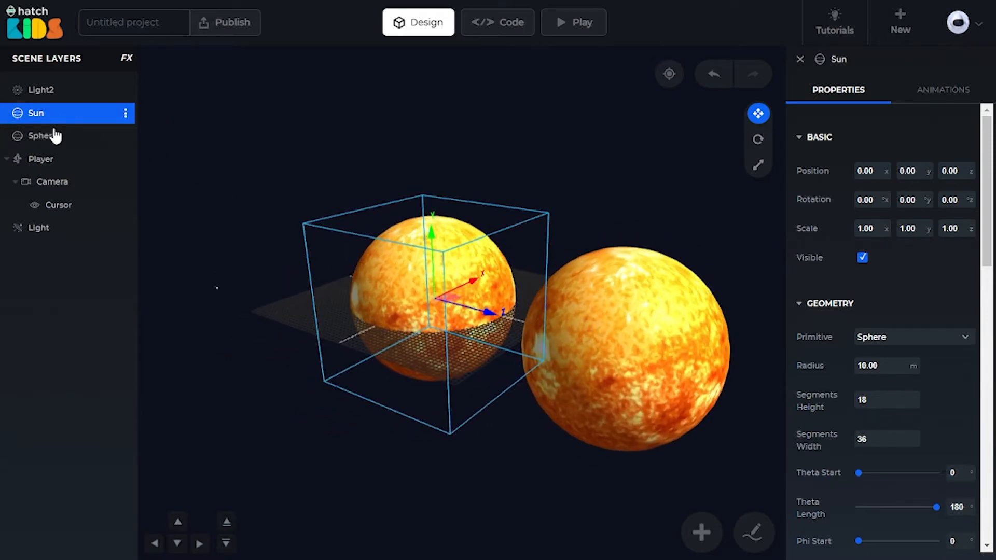
pyautogui.click(87, 141)
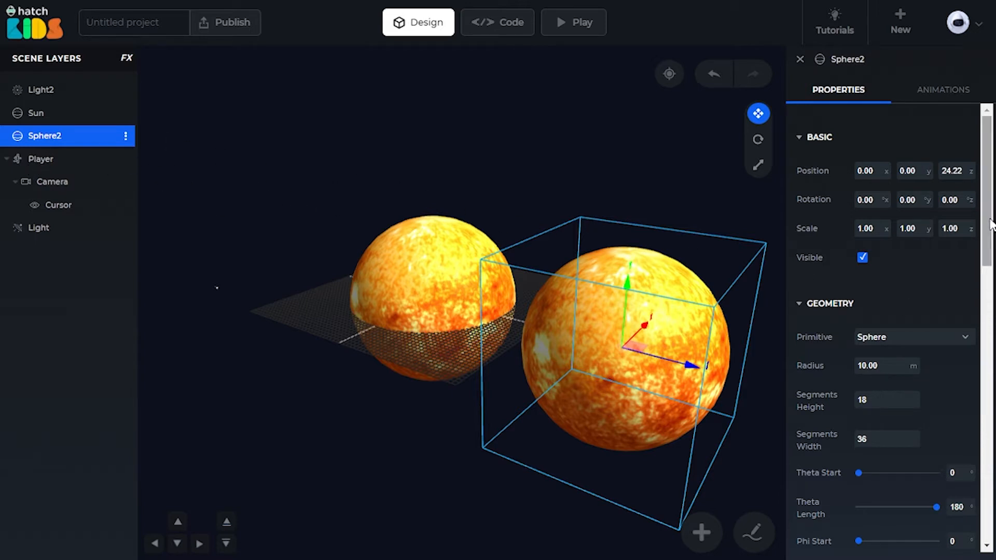
pyautogui.moveTo(987, 222); pyautogui.dragTo(987, 252)
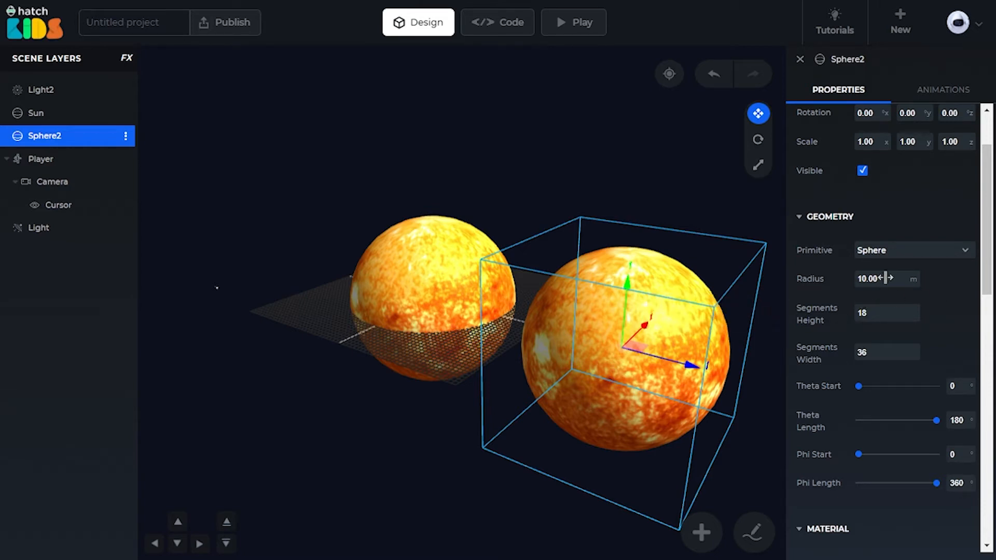
pyautogui.moveTo(885, 278); pyautogui.dragTo(885, 277)
pyautogui.write('1')
pyautogui.press('Return')
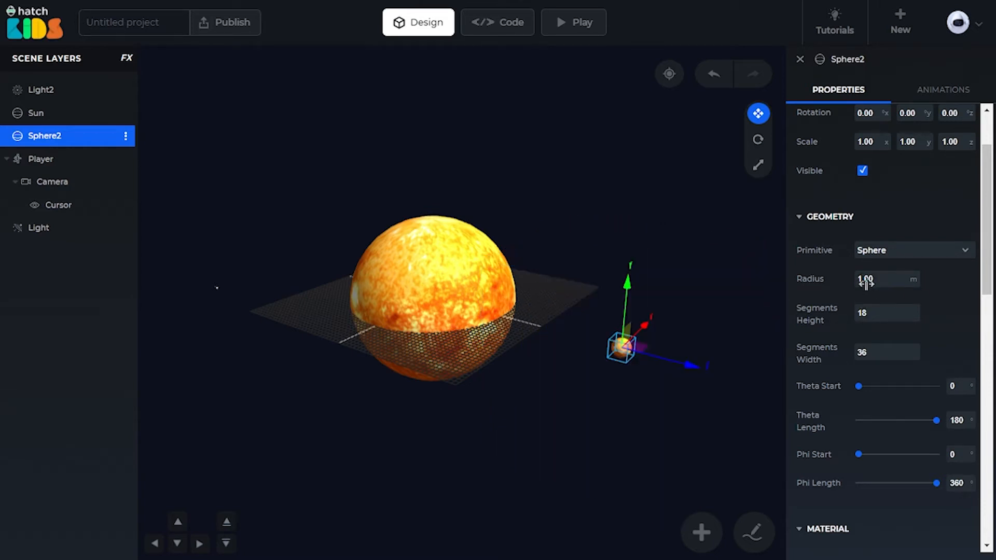
# Replace the cloned sphere's material texture with earth_360 from the texture library.
pyautogui.moveTo(638, 399); pyautogui.dragTo(769, 352)
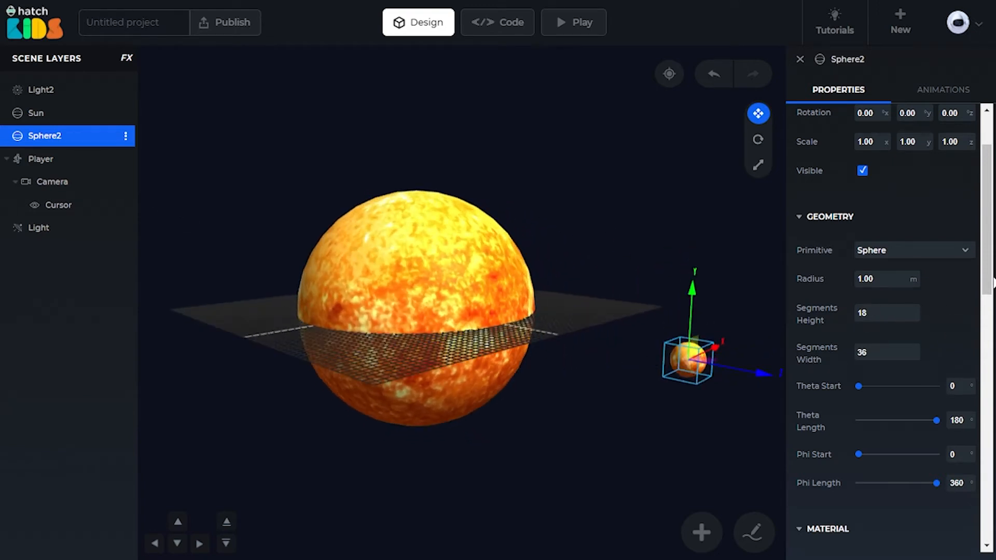
pyautogui.moveTo(993, 282); pyautogui.dragTo(993, 359)
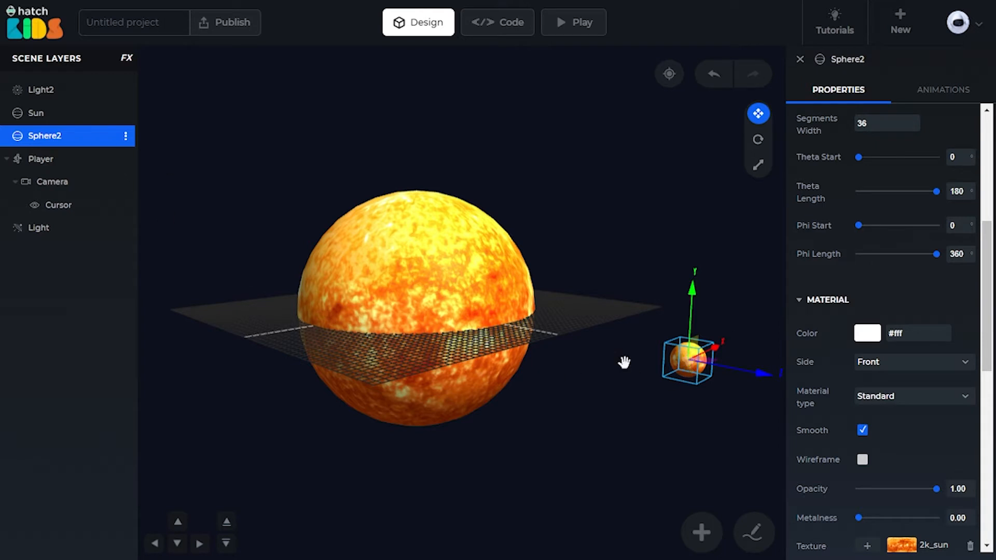
pyautogui.scroll(-3, 980, 310)
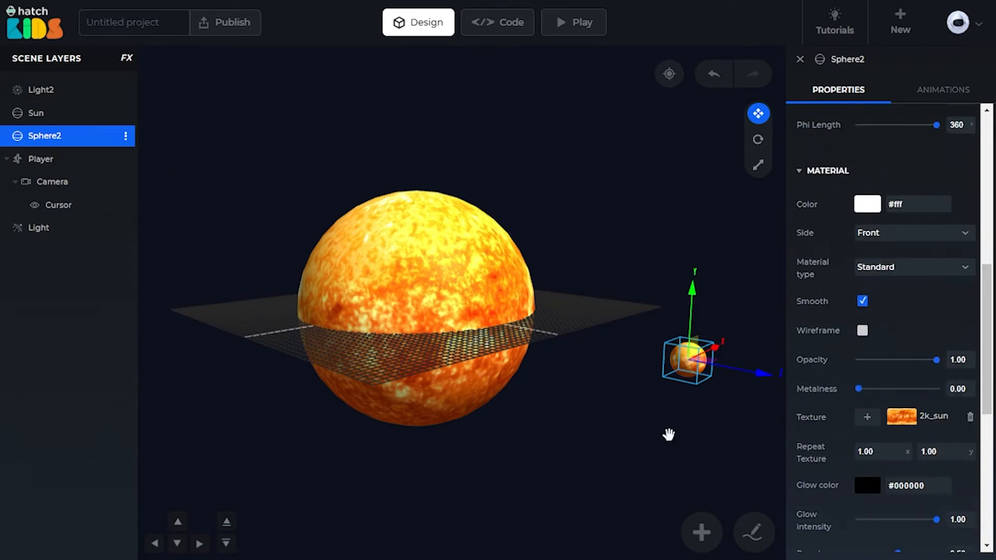
pyautogui.click(867, 418)
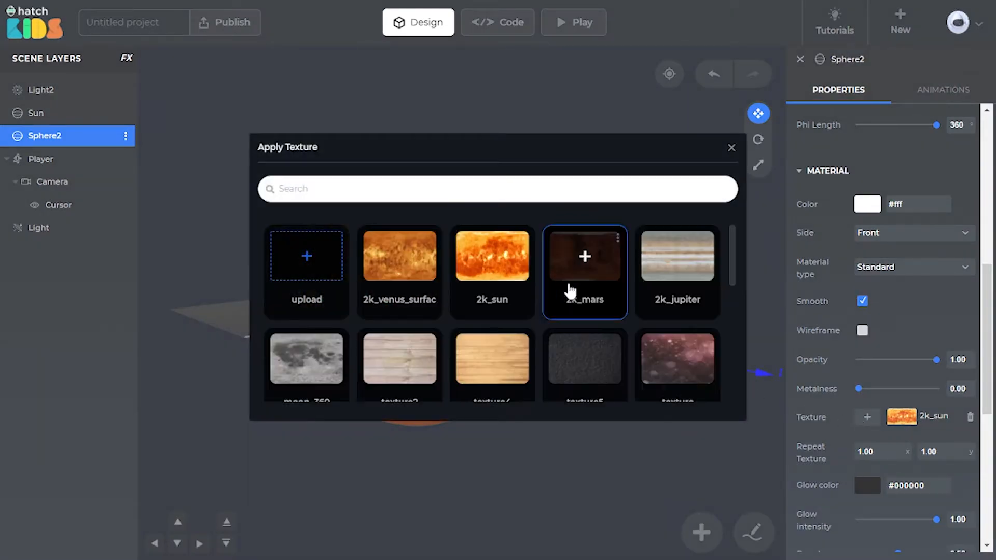
pyautogui.scroll(-2, 732, 275)
pyautogui.moveTo(732, 280); pyautogui.dragTo(702, 256)
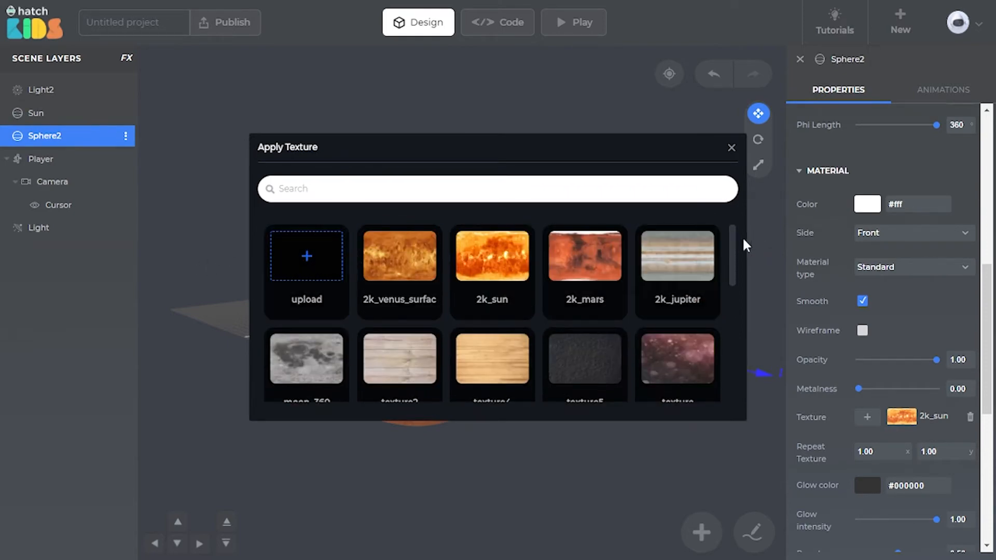
pyautogui.moveTo(730, 243); pyautogui.dragTo(739, 330)
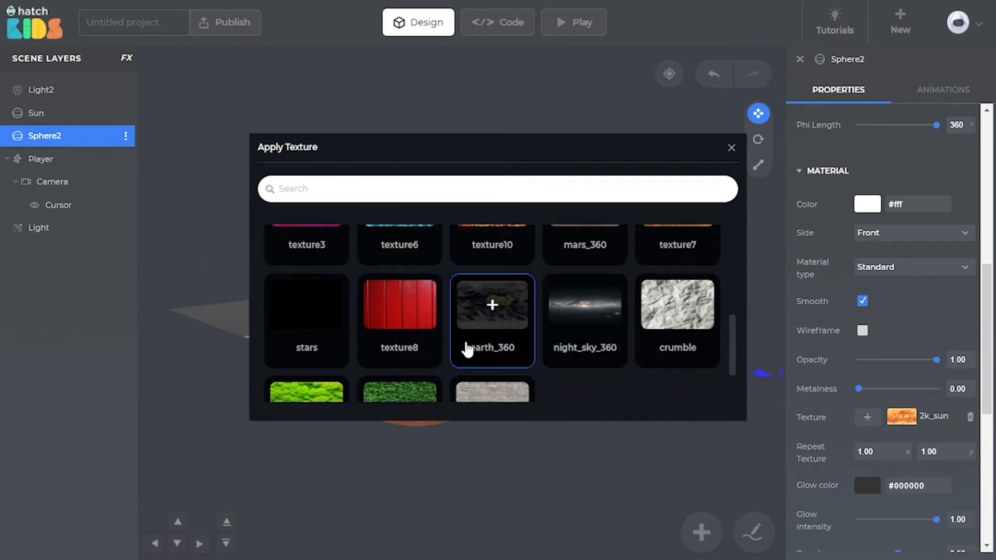
pyautogui.click(493, 313)
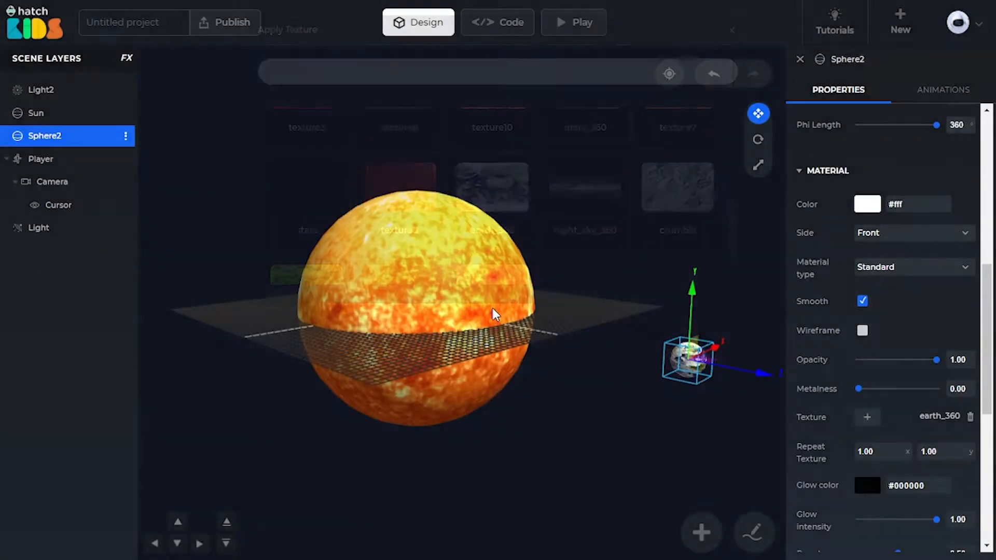
# Rename the earth-textured sphere to "earth_sphere" in the scene layers.
pyautogui.moveTo(744, 422); pyautogui.dragTo(465, 313)
pyautogui.scroll(-1, 617, 367)
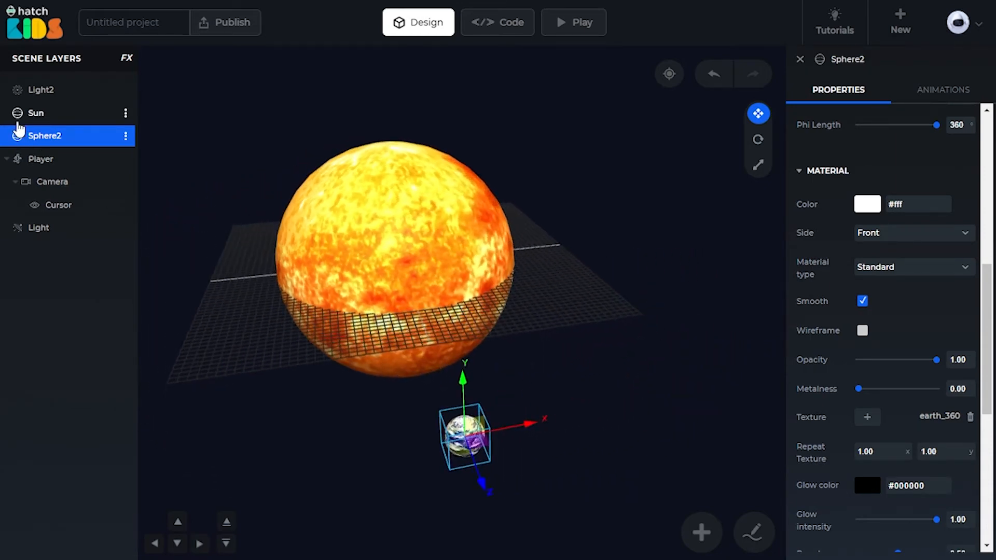
pyautogui.click(125, 137)
pyautogui.click(185, 142)
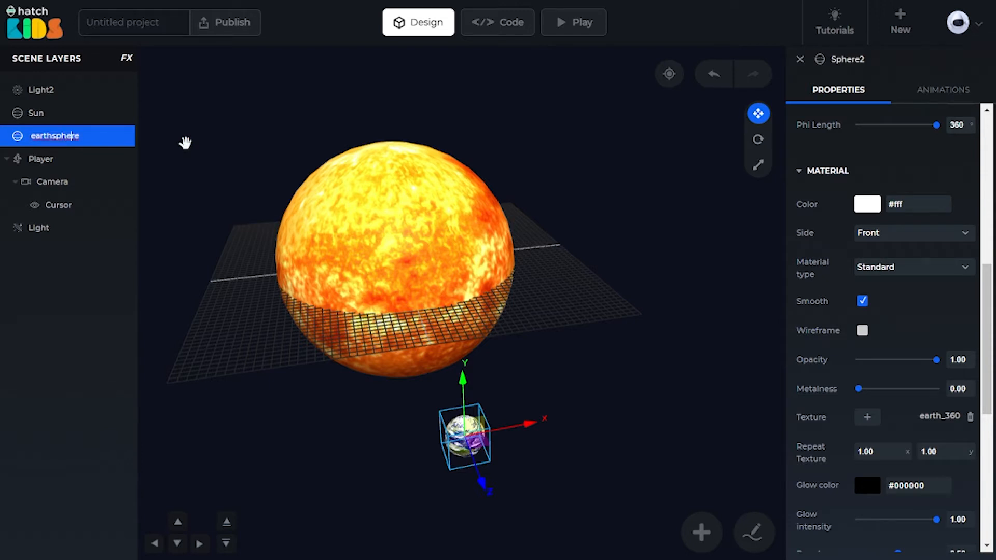
pyautogui.press('Return')
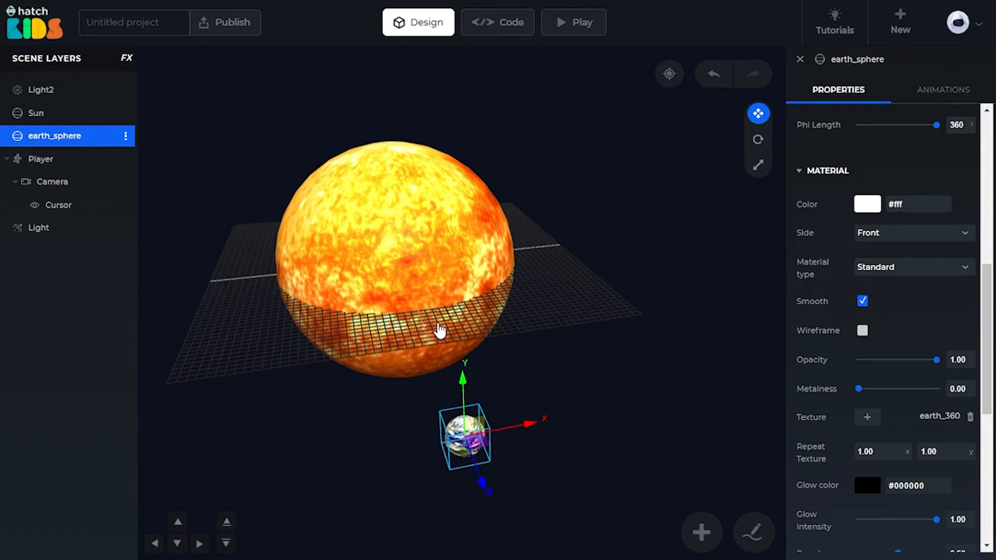
# Set the earth sphere's position to 30 on X and 0 on Z.
pyautogui.scroll(-3, 448, 337)
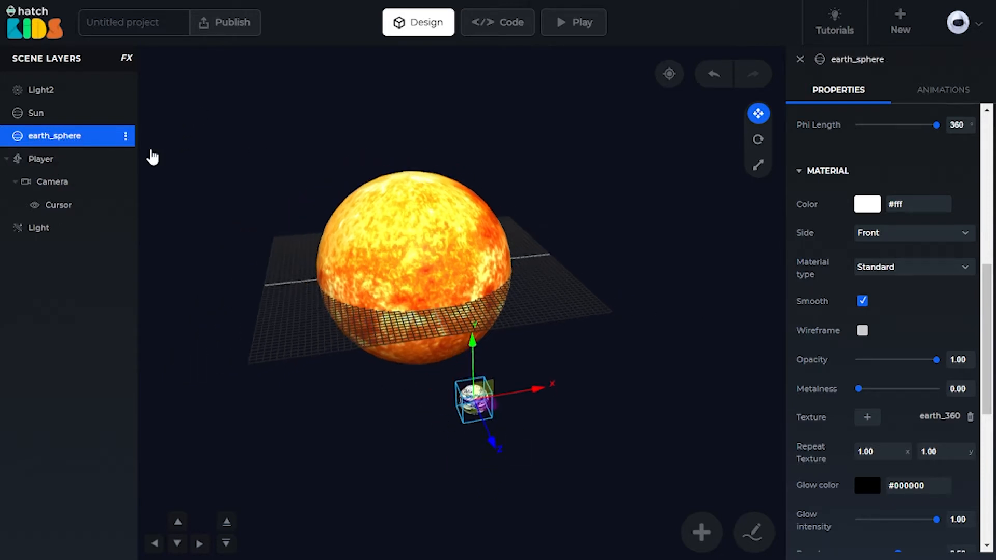
pyautogui.scroll(5, 880, 288)
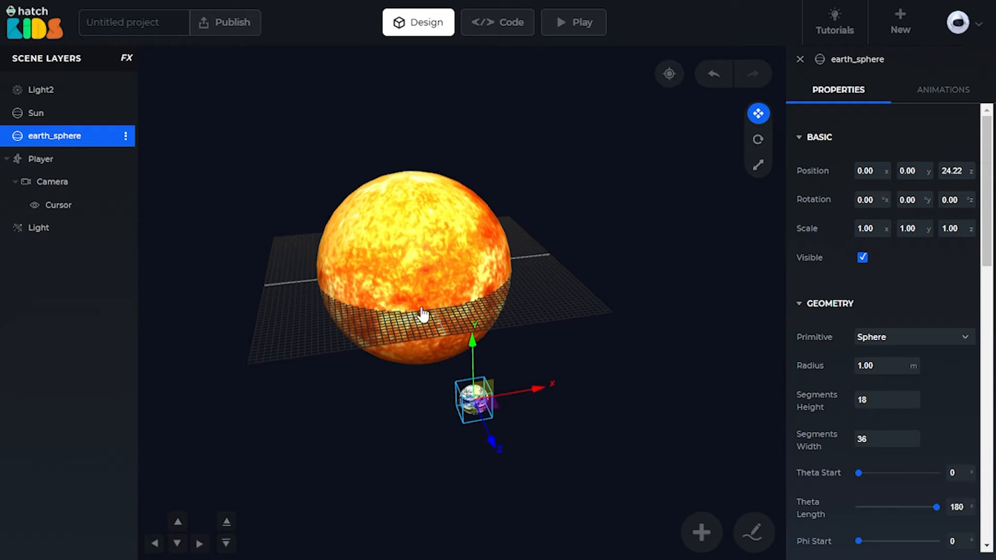
pyautogui.moveTo(404, 341); pyautogui.dragTo(566, 449)
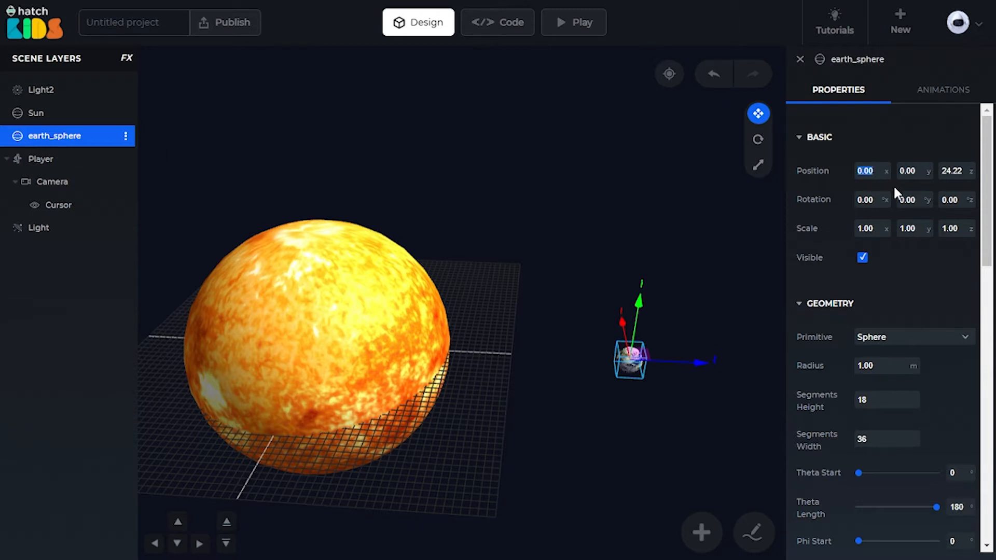
pyautogui.write('30')
pyautogui.press('Tab')
pyautogui.press('Tab')
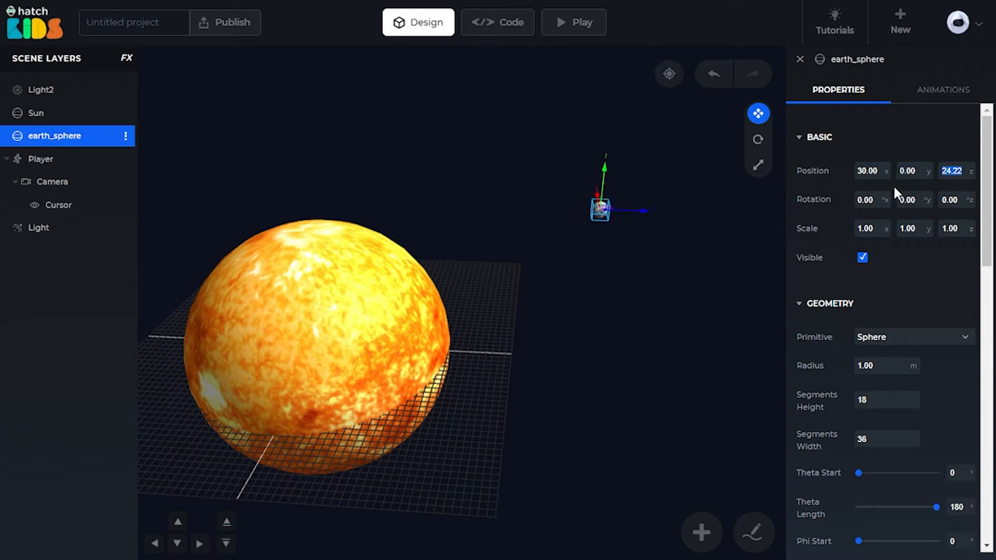
pyautogui.write('0')
pyautogui.press('Return')
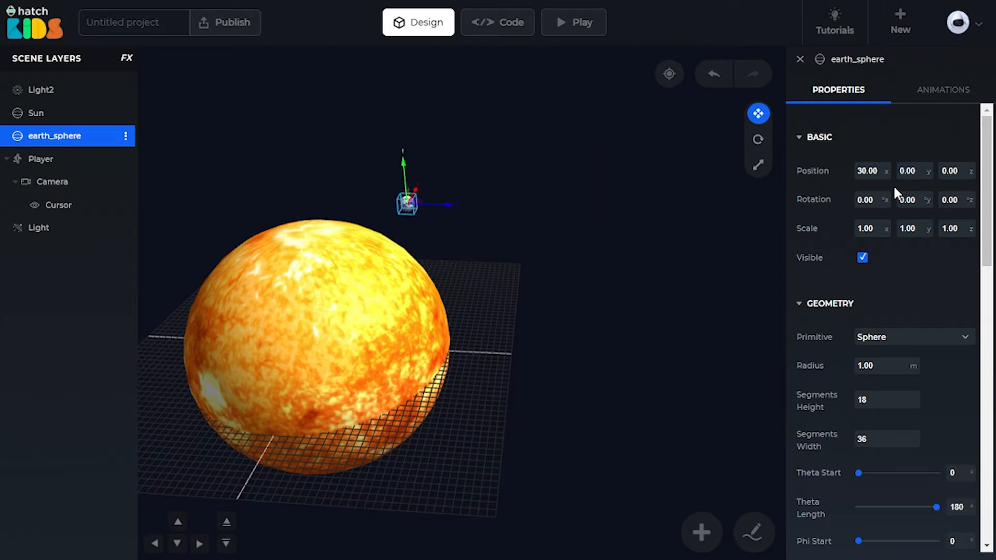
# Focus on the earth sphere and rotate it about its Y axis to about -71 degrees.
pyautogui.moveTo(660, 199); pyautogui.dragTo(544, 236)
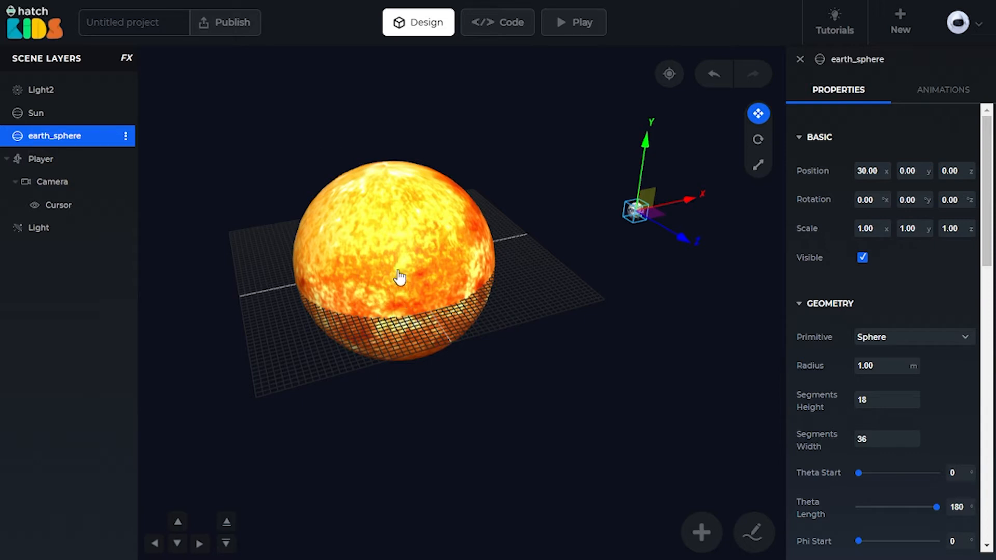
pyautogui.scroll(2, 642, 270)
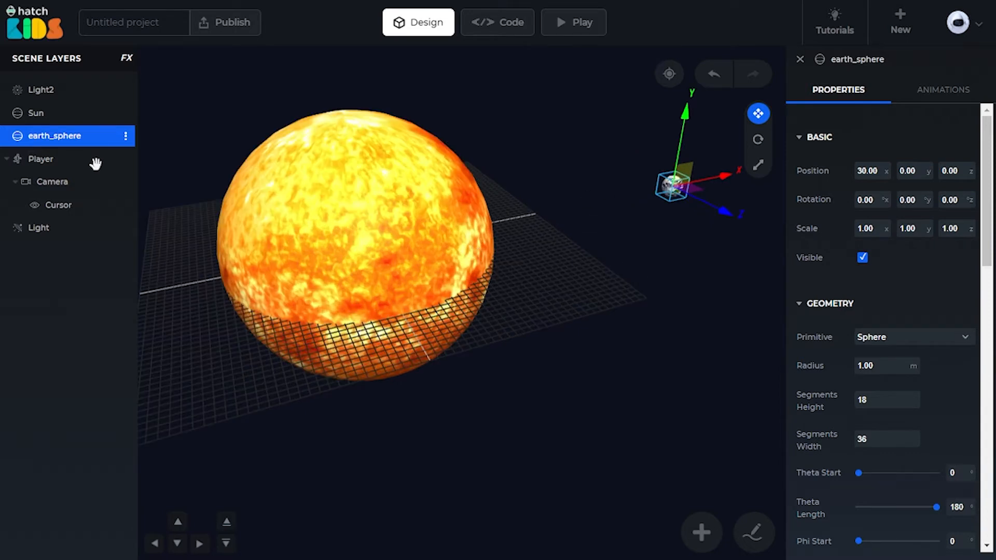
pyautogui.doubleClick(35, 141)
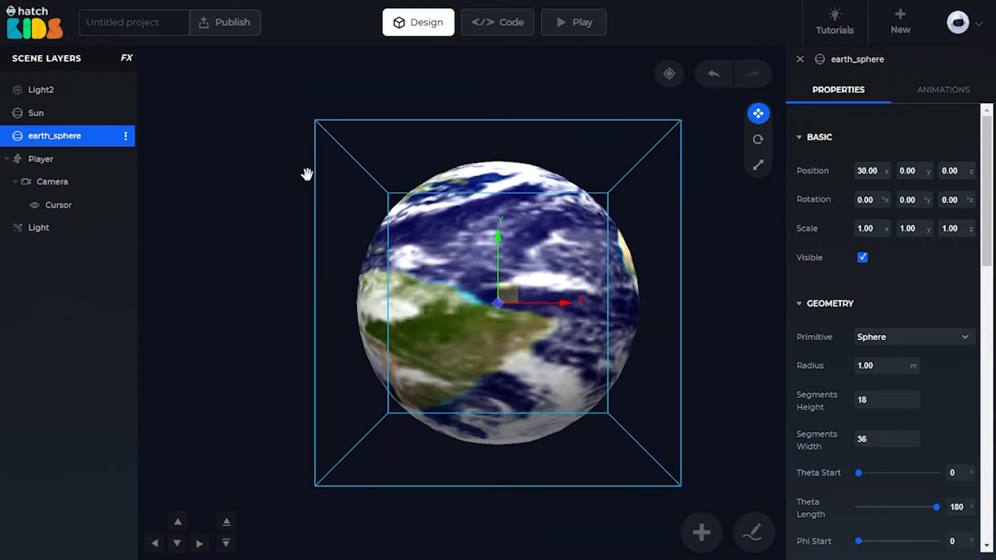
pyautogui.scroll(-3, 317, 186)
pyautogui.moveTo(293, 203); pyautogui.dragTo(281, 348)
pyautogui.scroll(-4, 407, 328)
pyautogui.scroll(-3, 383, 341)
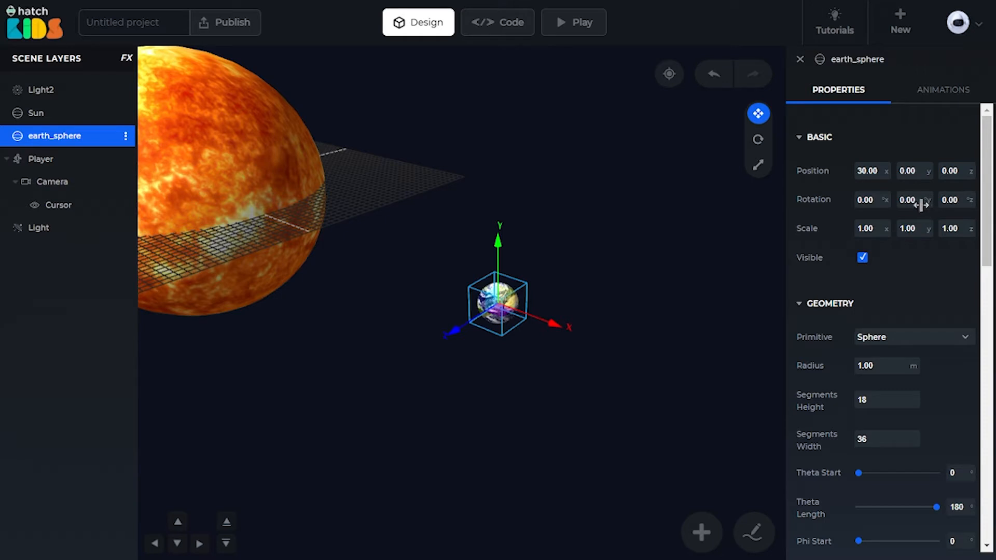
pyautogui.moveTo(918, 200); pyautogui.dragTo(870, 250)
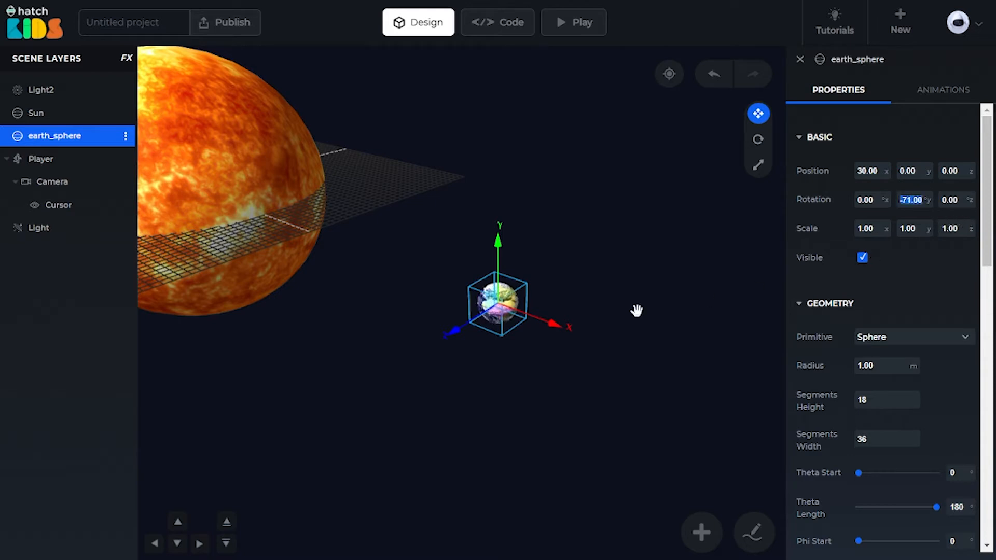
# Rotate the earth sphere about its Y axis to about -59 degrees.
pyautogui.scroll(5, 584, 313)
pyautogui.moveTo(905, 201); pyautogui.dragTo(921, 217)
pyautogui.scroll(-3, 389, 305)
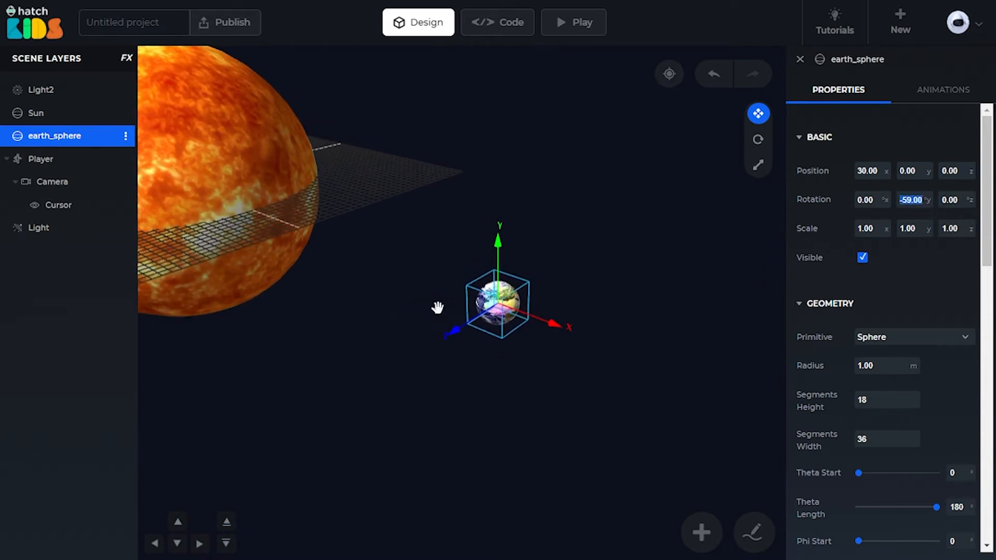
pyautogui.scroll(-2, 289, 225)
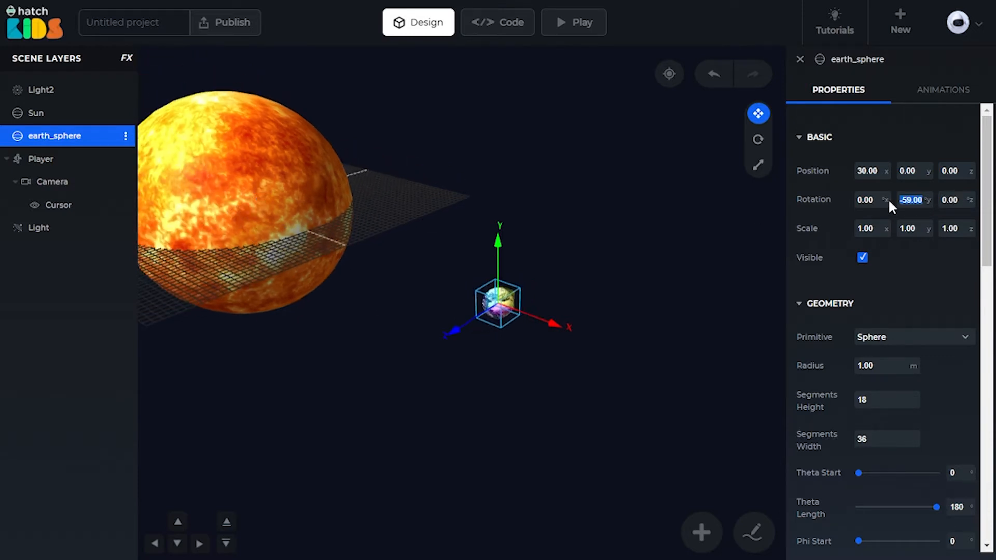
# Reset the earth sphere's Y rotation to 0 degrees.
pyautogui.write('0')
pyautogui.press('Return')
pyautogui.moveTo(500, 259); pyautogui.dragTo(416, 265)
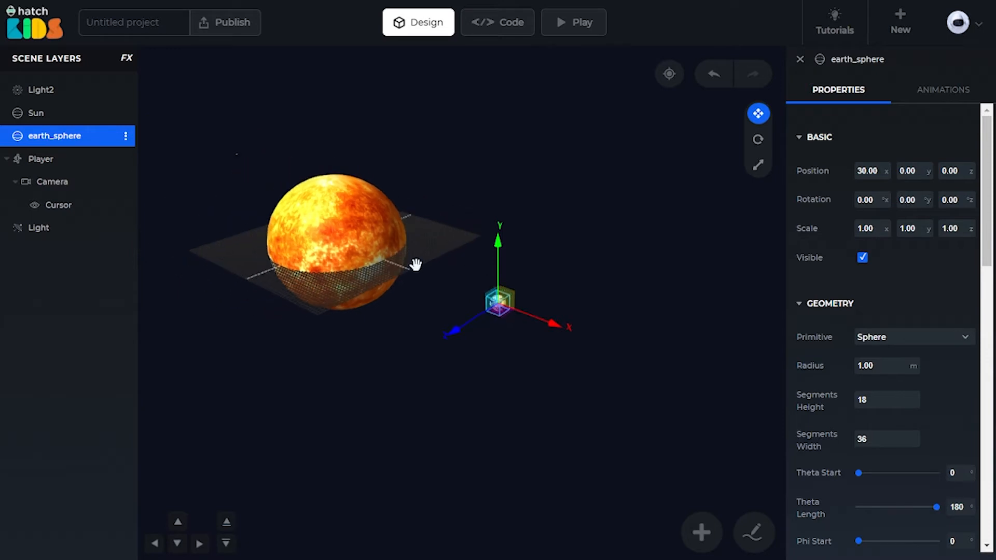
# Add an Empty Layer from the basic objects to the scene.
pyautogui.click(700, 534)
pyautogui.click(213, 543)
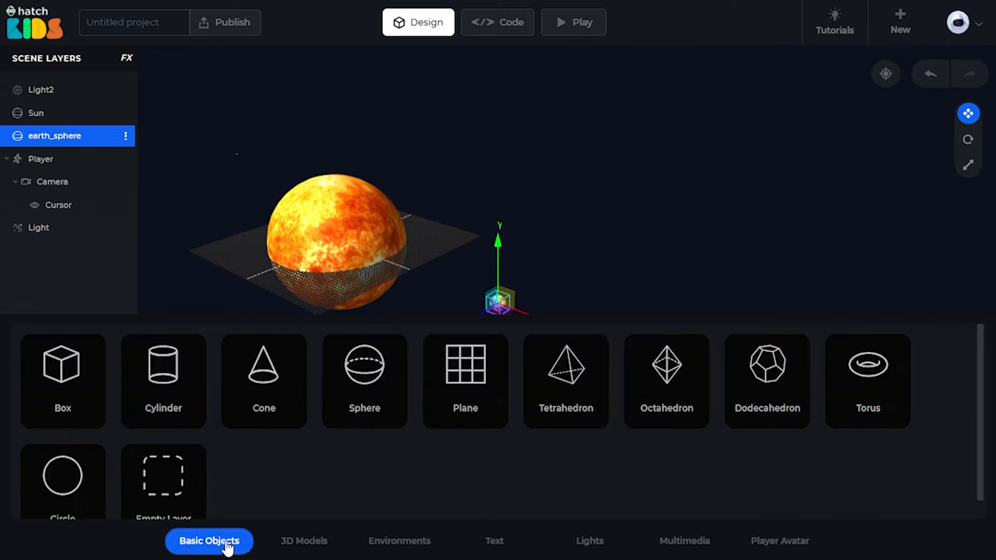
pyautogui.scroll(-1, 981, 409)
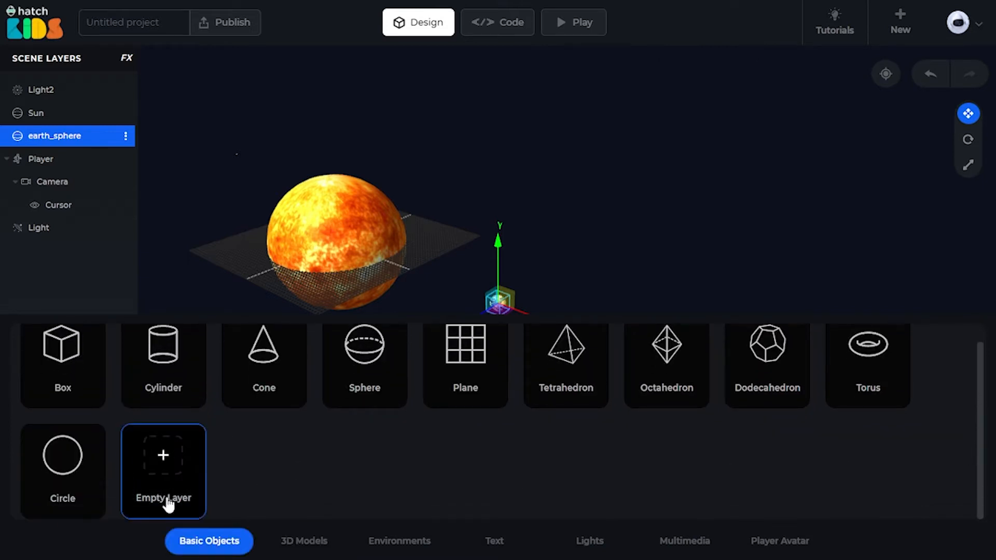
pyautogui.click(167, 459)
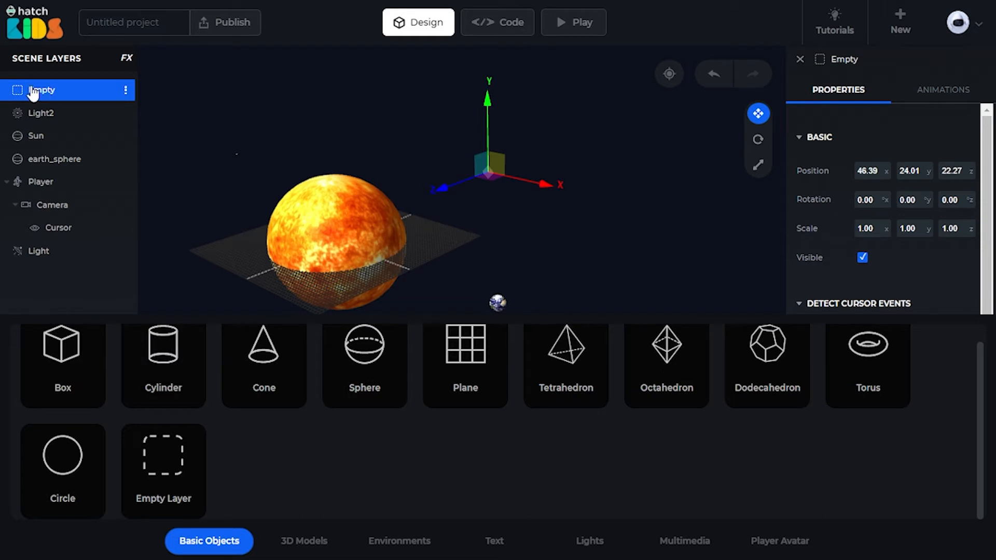
pyautogui.moveTo(472, 204)
pyautogui.mouseDown()
pyautogui.moveTo(440, 185)
pyautogui.moveTo(436, 206)
pyautogui.moveTo(458, 208)
pyautogui.mouseUp()
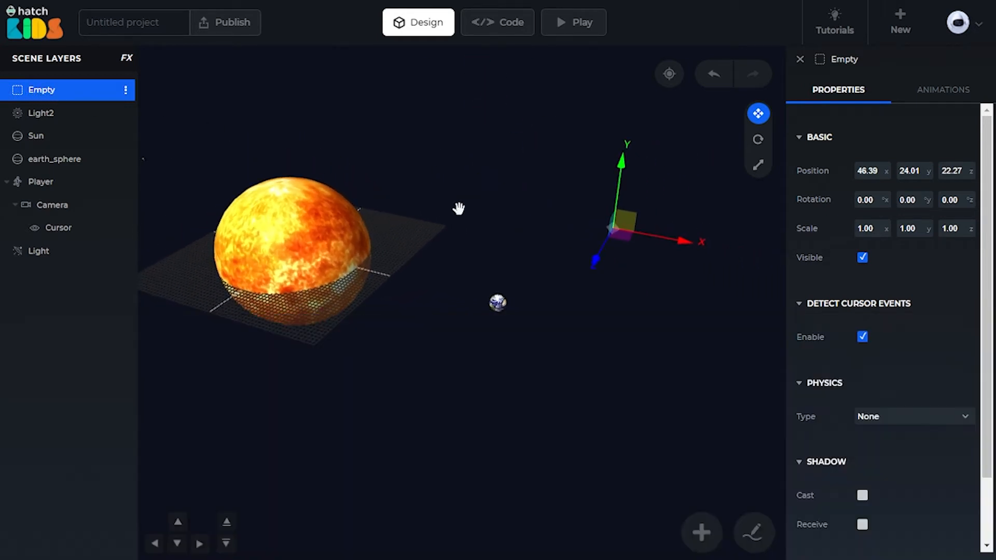
pyautogui.moveTo(537, 241)
pyautogui.mouseDown()
pyautogui.moveTo(602, 251)
pyautogui.moveTo(546, 227)
pyautogui.mouseUp()
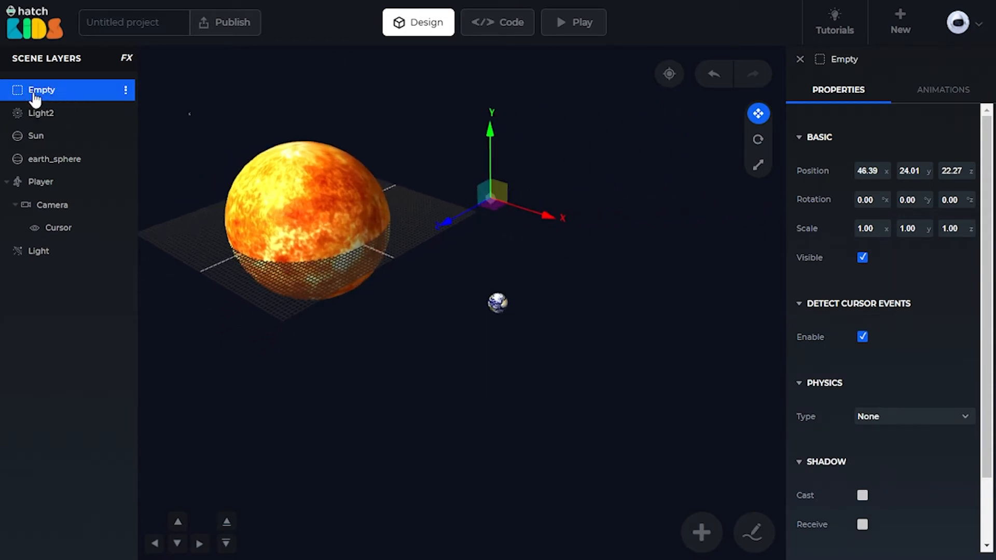
# Rotate earth_sphere about its own Y axis to about 79 degrees.
pyautogui.click(38, 162)
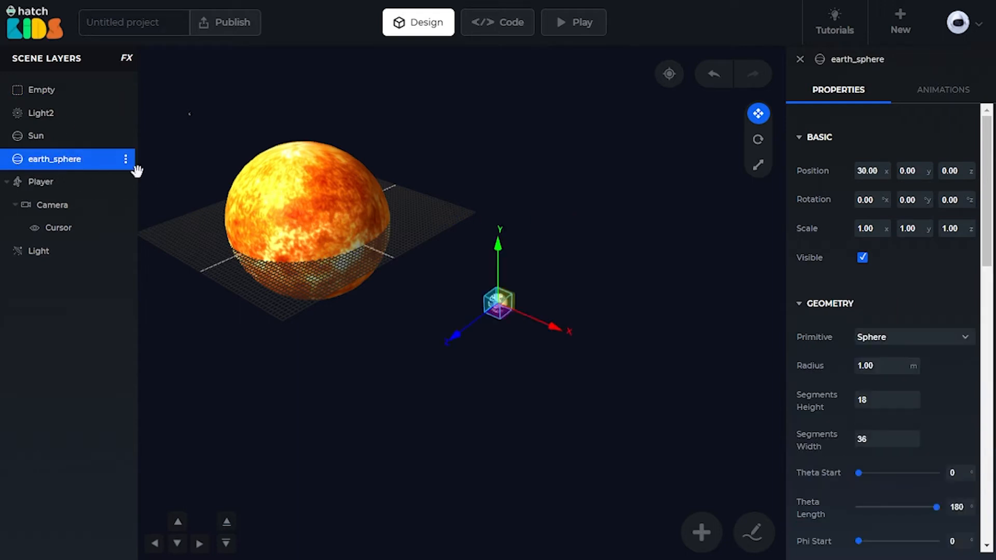
pyautogui.scroll(2, 189, 195)
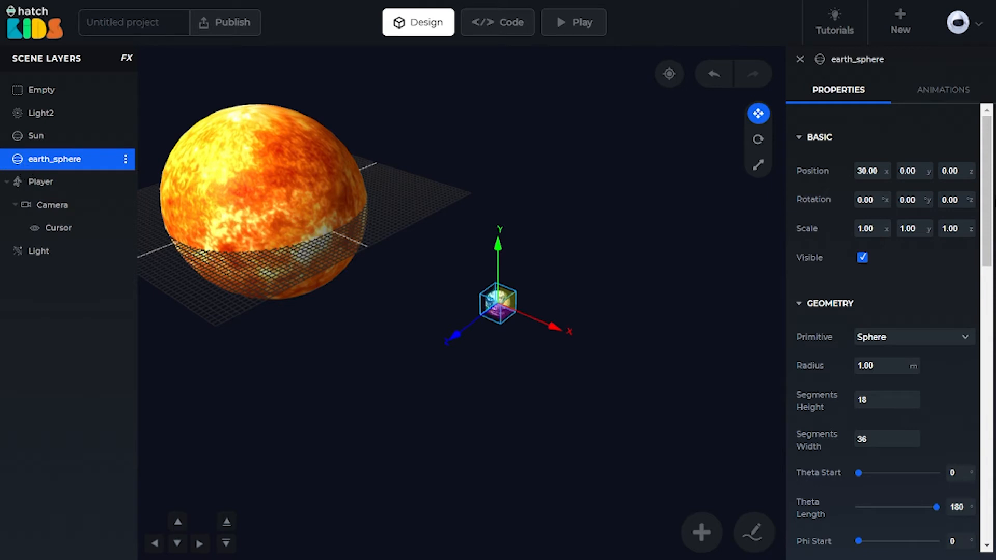
pyautogui.moveTo(917, 199); pyautogui.dragTo(968, 197)
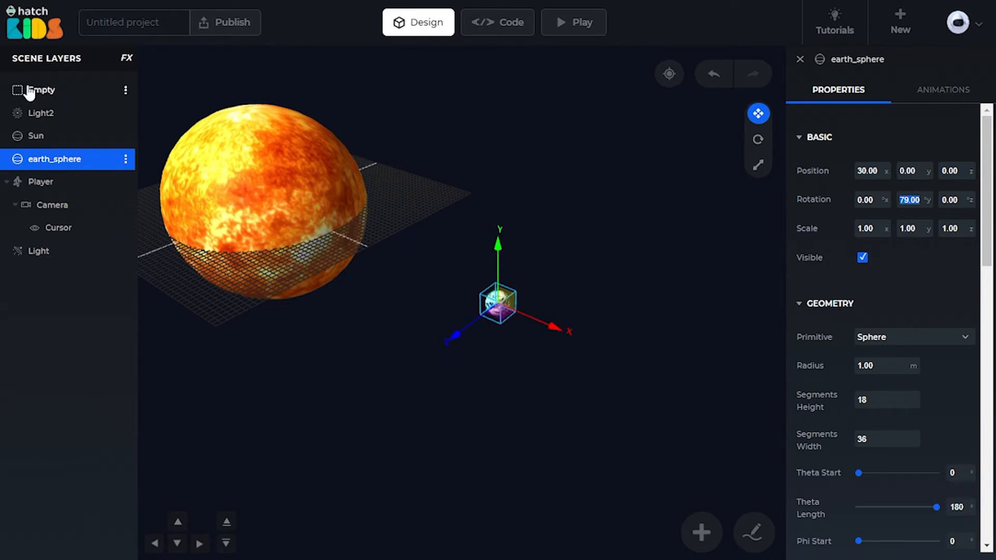
# Check the Sun's position and set the Empty layer's position to 0 on X, Y and Z to match it.
pyautogui.click(41, 96)
pyautogui.click(41, 96)
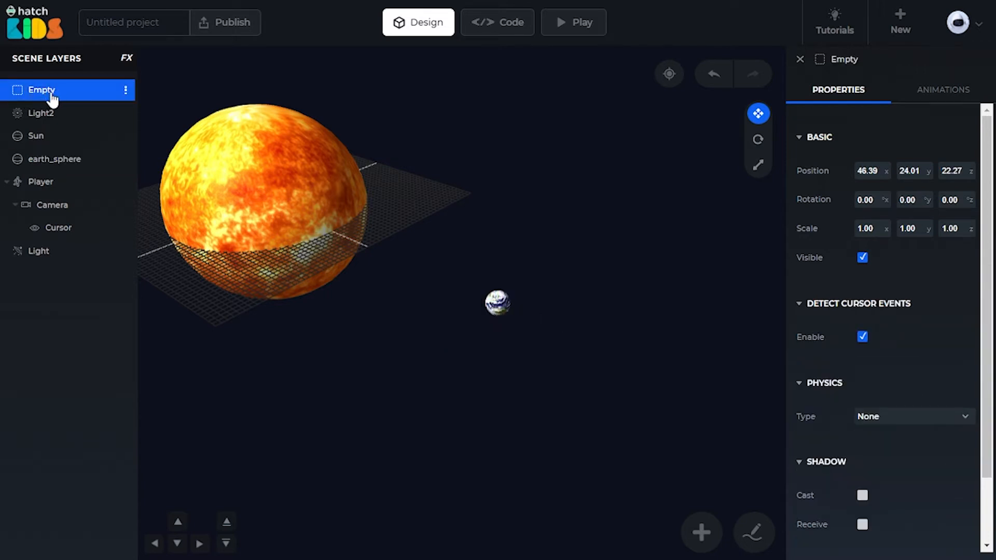
pyautogui.click(17, 138)
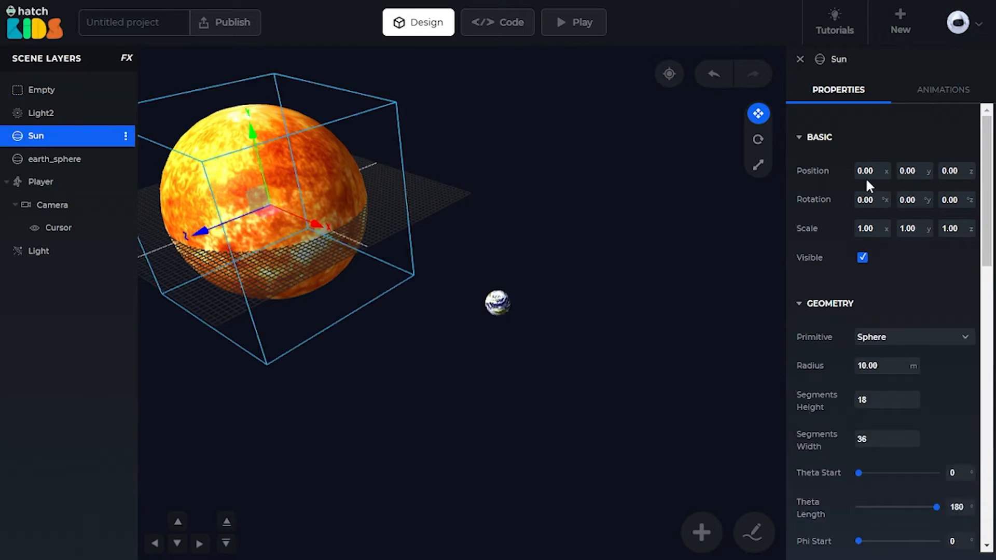
pyautogui.click(47, 98)
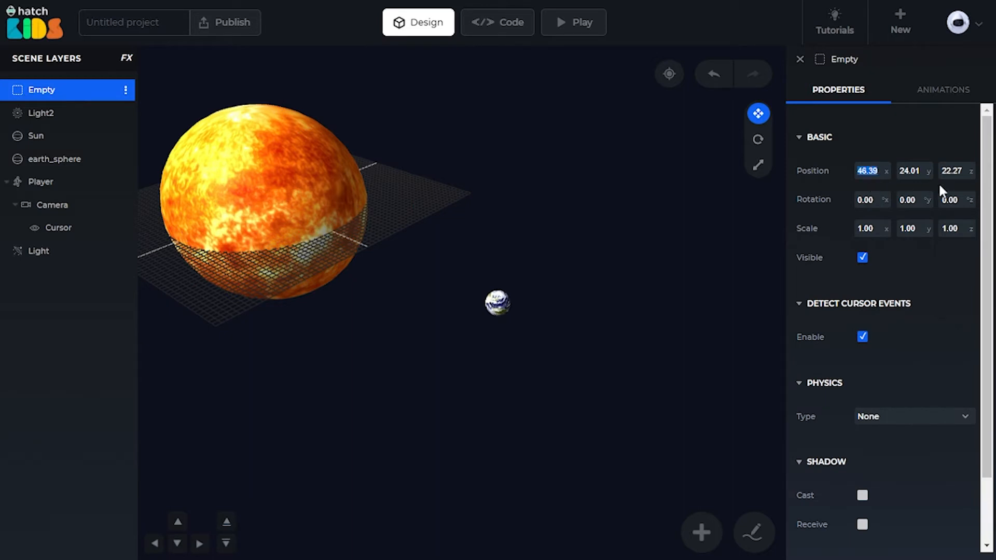
pyautogui.write('0')
pyautogui.press('Tab')
pyautogui.moveTo(433, 291); pyautogui.dragTo(269, 309)
# Nest earth_sphere inside the Empty layer in the scene layers.
pyautogui.click(40, 170)
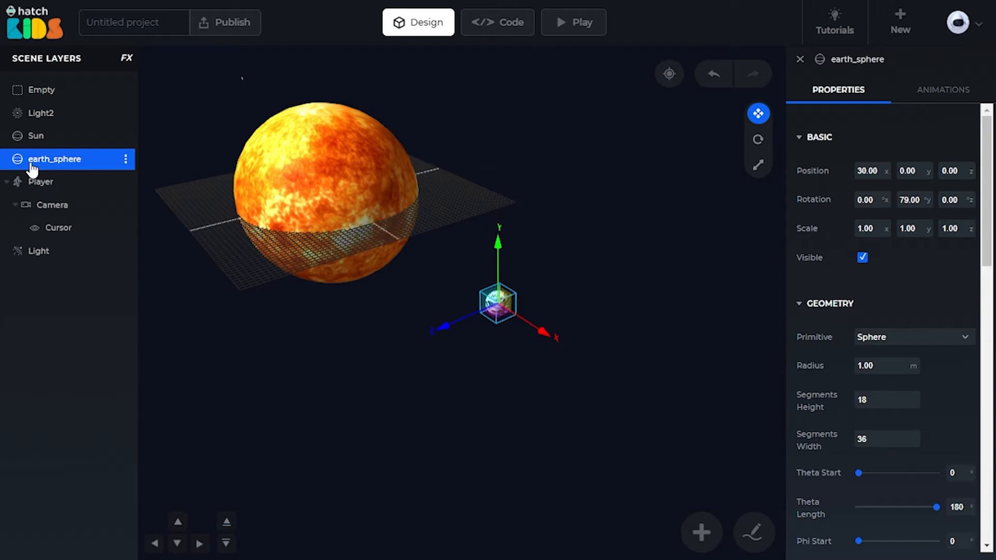
pyautogui.moveTo(32, 169); pyautogui.dragTo(42, 98)
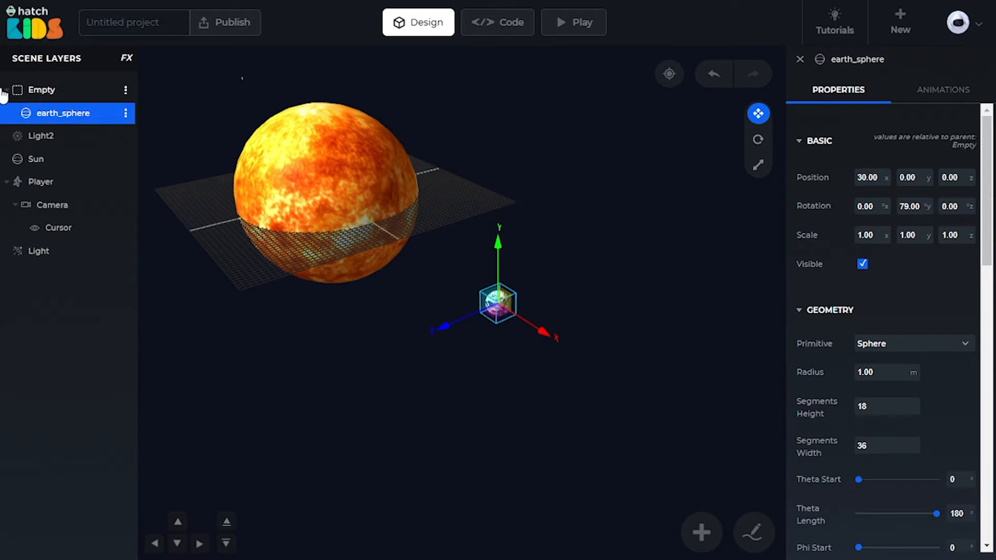
pyautogui.click(42, 90)
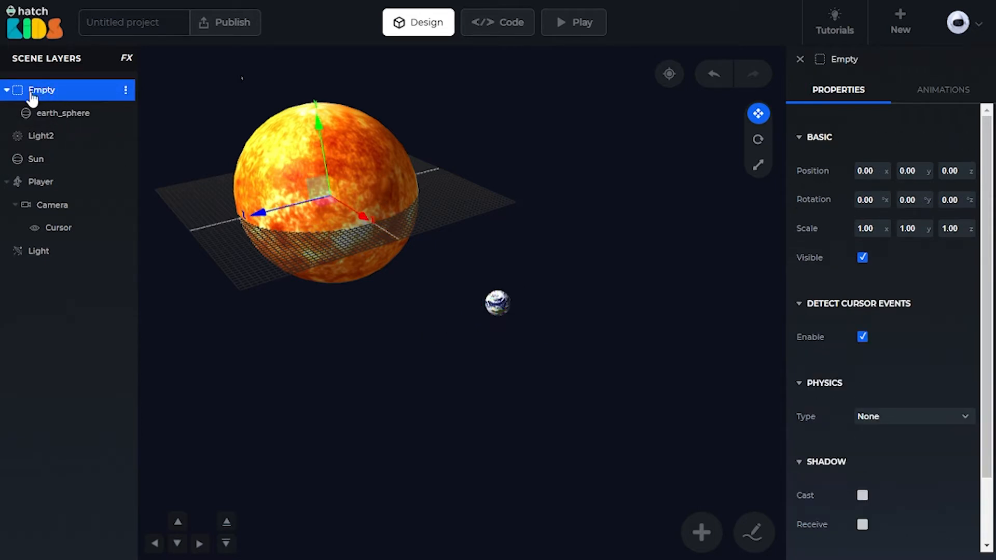
pyautogui.click(34, 110)
# Rotate the Empty layer about its Y axis to 14 and on to -11 degrees to swing the earth around the Sun.
pyautogui.click(33, 91)
pyautogui.moveTo(905, 201)
pyautogui.mouseDown()
pyautogui.moveTo(909, 209)
pyautogui.moveTo(893, 215)
pyautogui.moveTo(916, 203)
pyautogui.mouseUp()
pyautogui.scroll(-3, 648, 279)
pyautogui.moveTo(419, 314); pyautogui.dragTo(430, 347)
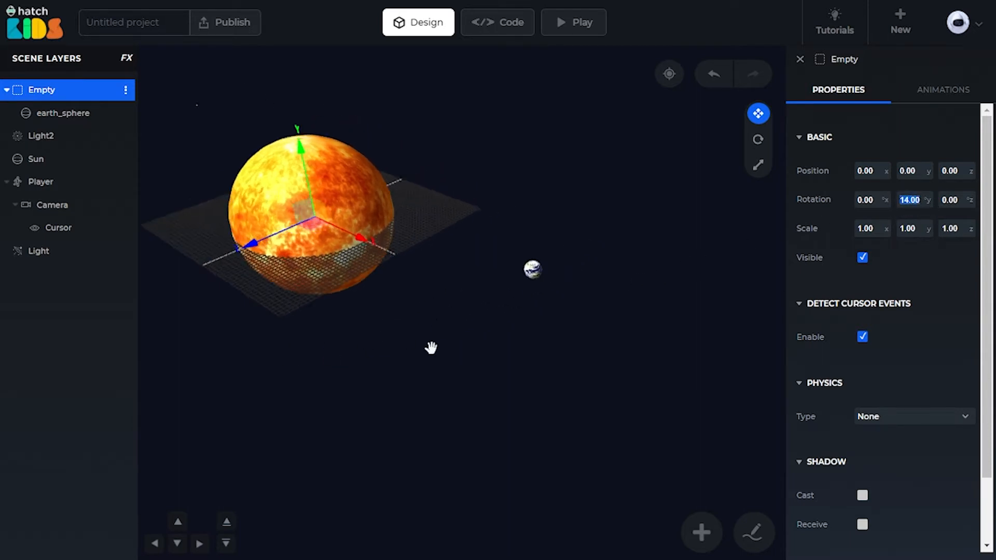
pyautogui.moveTo(901, 211); pyautogui.dragTo(888, 216)
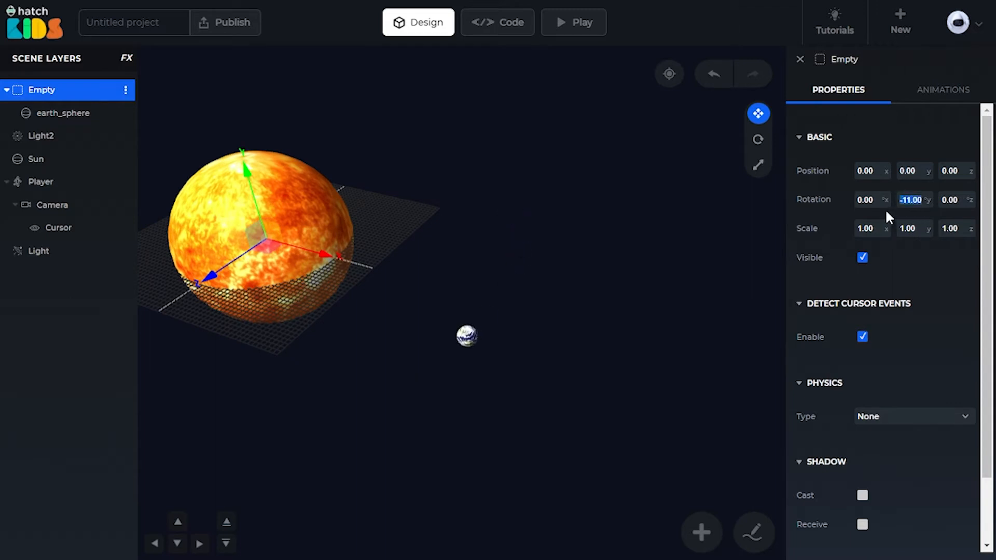
# Compare the transform values of the Empty layer with those of its child earth_sphere.
pyautogui.click(61, 120)
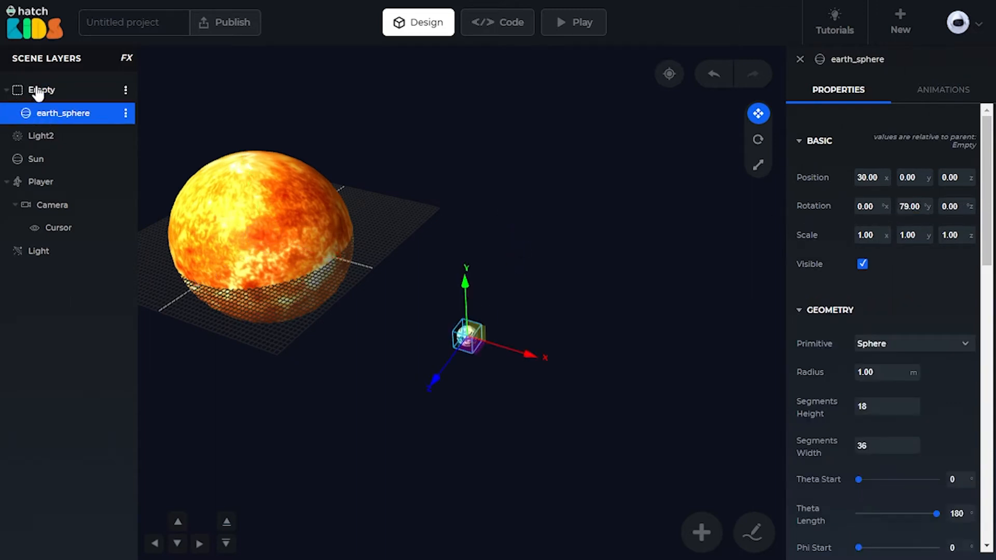
pyautogui.click(34, 94)
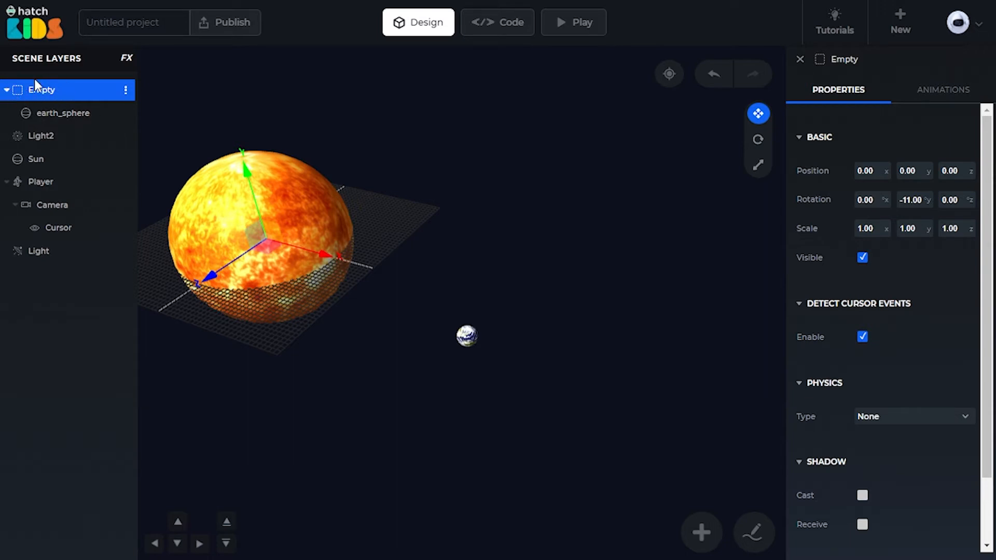
pyautogui.click(53, 117)
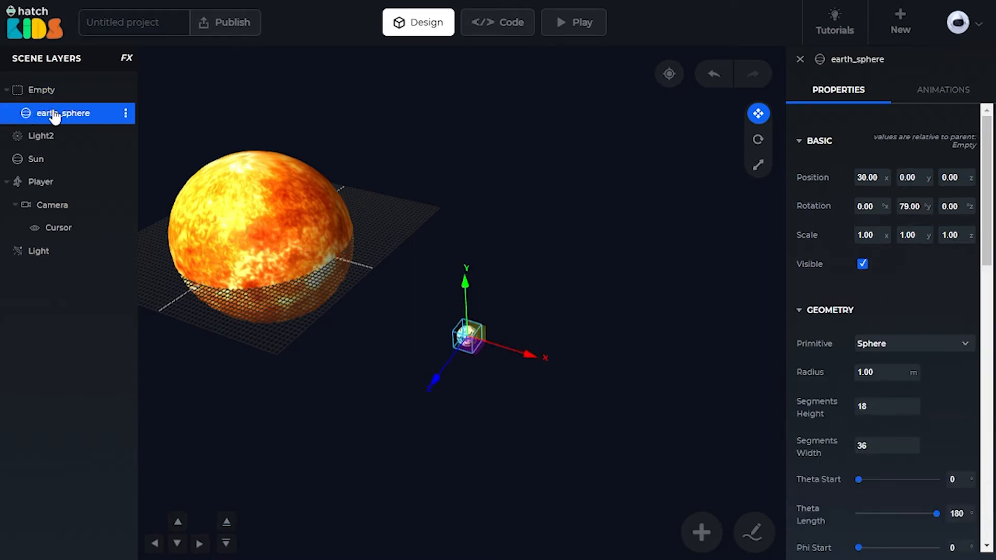
pyautogui.click(27, 96)
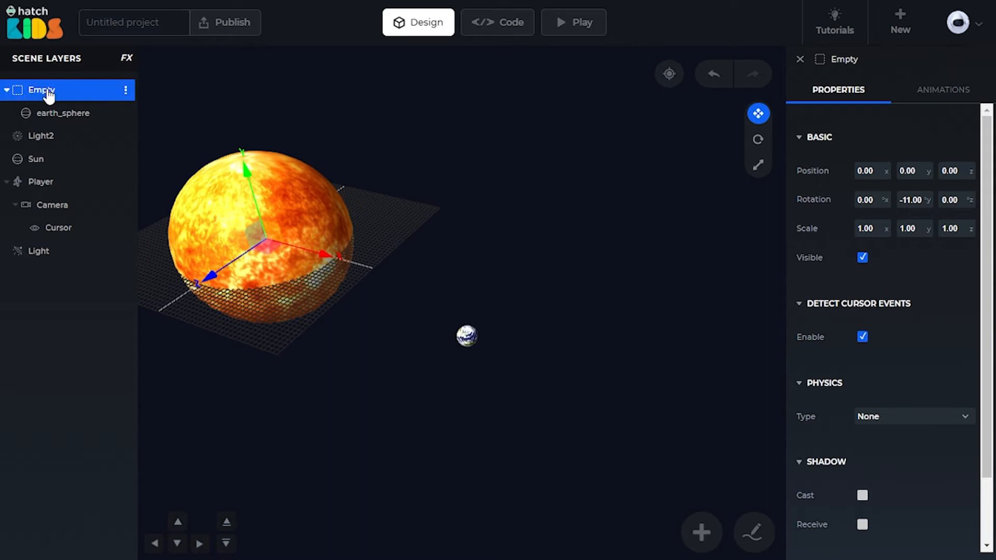
pyautogui.click(69, 116)
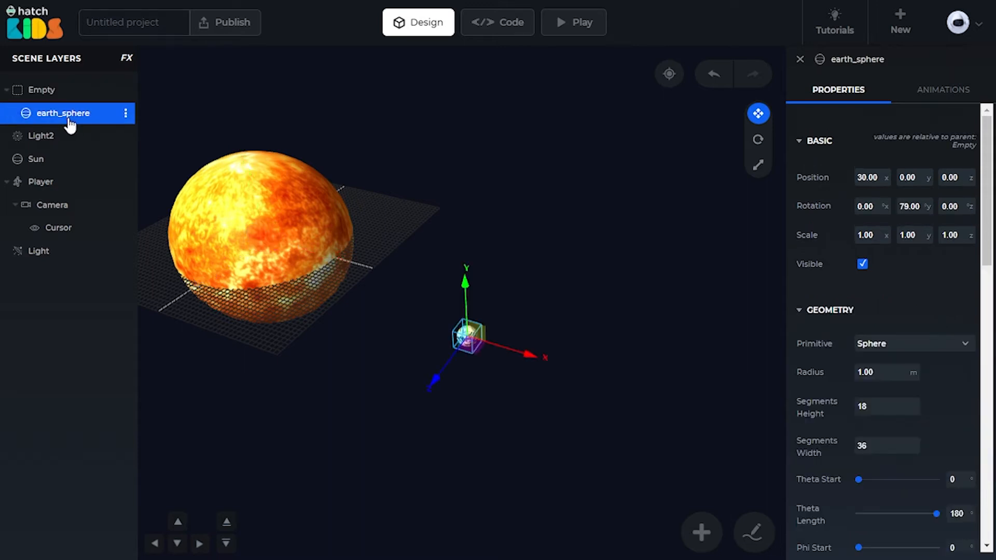
# Move the Empty layer along X to about 10.87 and shift earth_sphere's relative X position to about 30.70.
pyautogui.click(96, 93)
pyautogui.moveTo(332, 254); pyautogui.dragTo(397, 252)
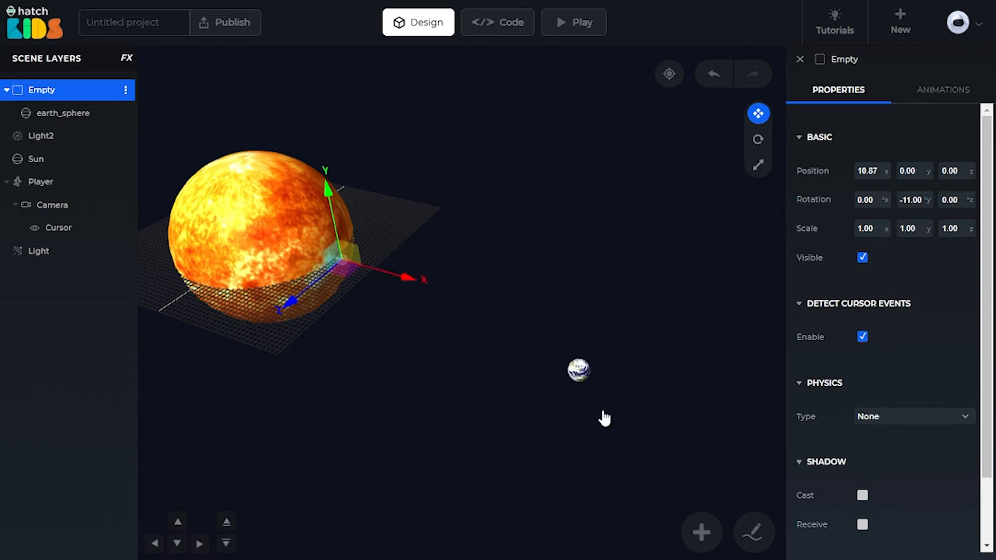
pyautogui.click(32, 112)
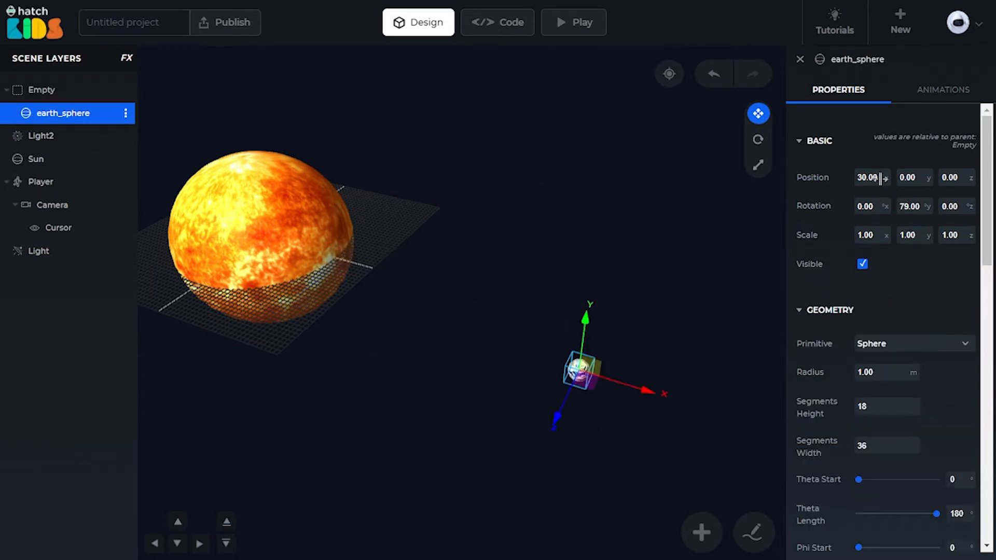
pyautogui.moveTo(880, 178)
pyautogui.mouseDown()
pyautogui.moveTo(829, 182)
pyautogui.moveTo(902, 179)
pyautogui.moveTo(860, 182)
pyautogui.moveTo(882, 181)
pyautogui.mouseUp()
# Reset the Empty layer's X position and Y rotation to 0.
pyautogui.click(42, 92)
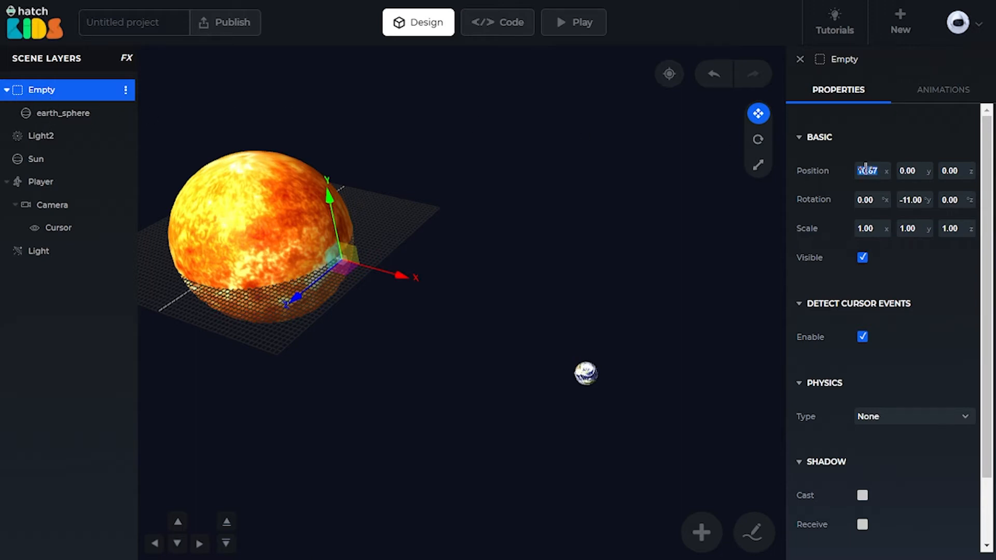
pyautogui.write('0')
pyautogui.press('Tab')
pyautogui.write('0')
pyautogui.press('Tab')
pyautogui.write('0')
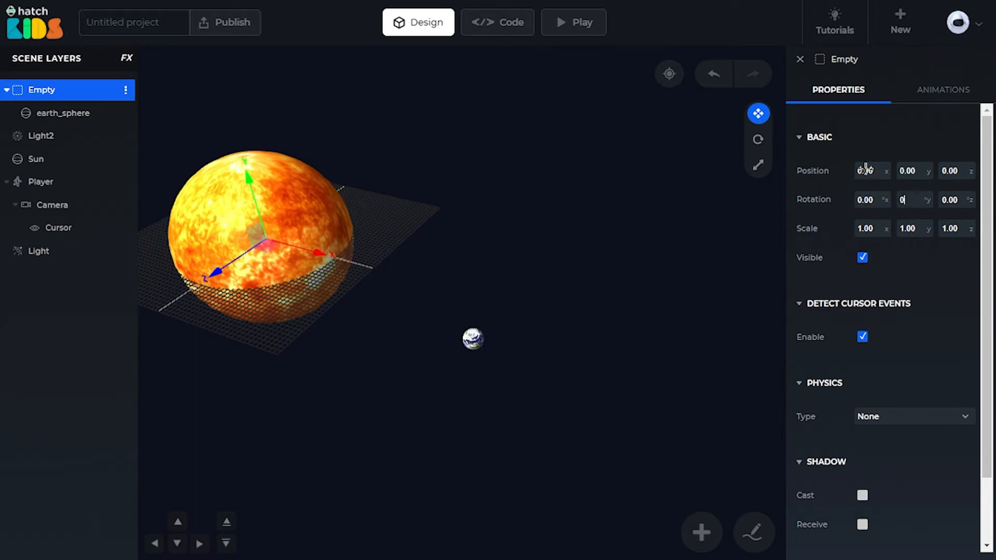
pyautogui.press('Return')
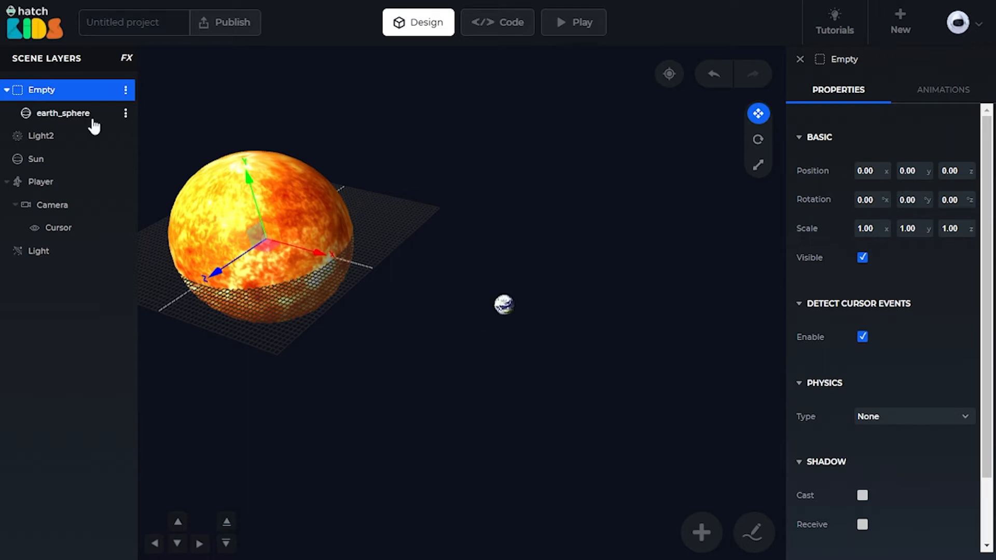
# Set earth_sphere's X position to 30 and its Y rotation to 0 degrees.
pyautogui.click(65, 118)
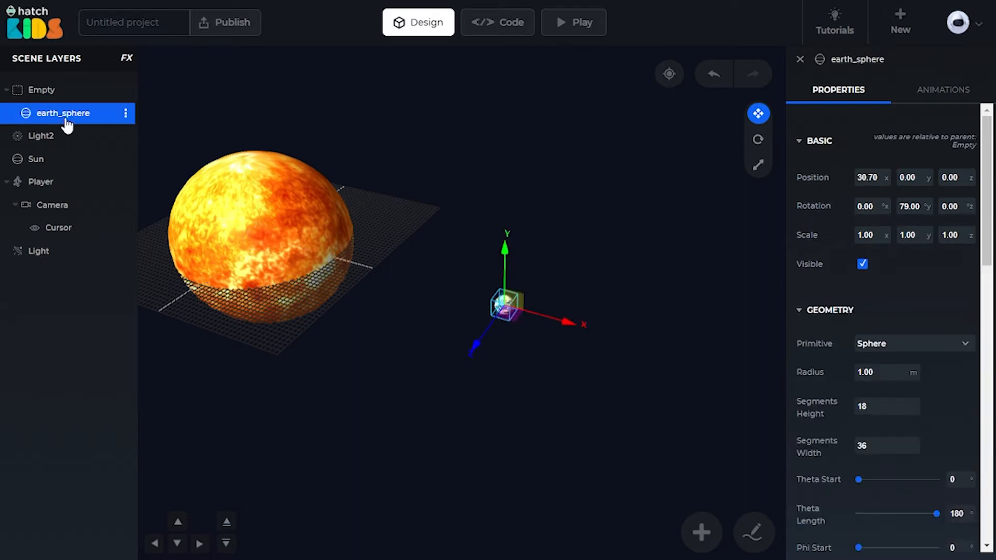
pyautogui.click(873, 179)
pyautogui.write('30')
pyautogui.press('Tab')
pyautogui.press('Tab')
pyautogui.press('Tab')
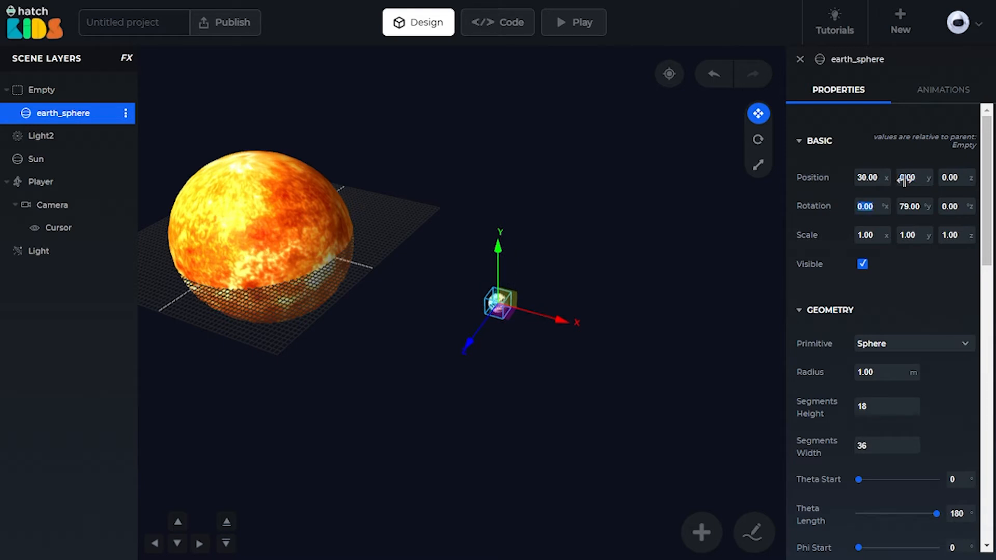
pyautogui.press('Tab')
pyautogui.write('0')
pyautogui.press('Return')
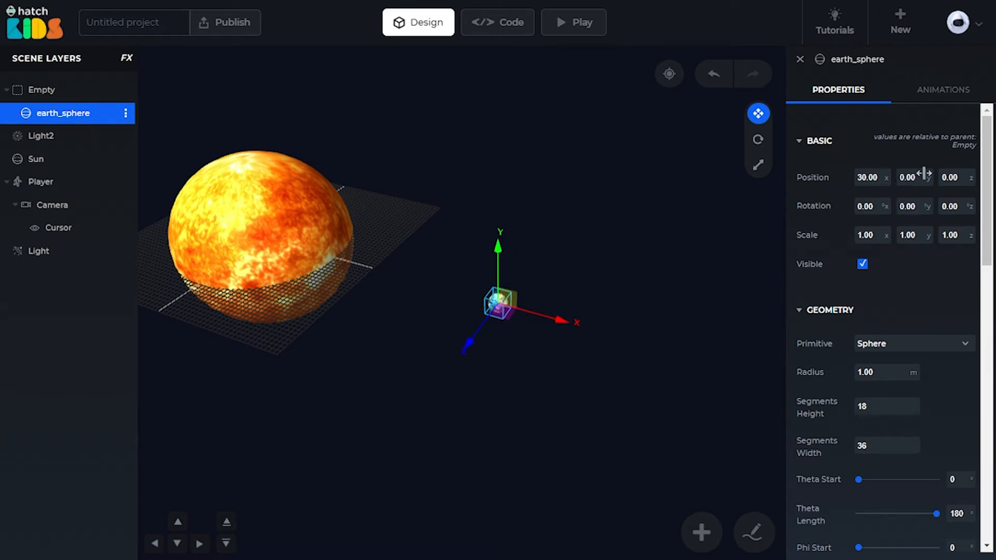
# Rename the Empty parent layer of earth_sphere to "earth".
pyautogui.moveTo(466, 280); pyautogui.dragTo(276, 310)
pyautogui.moveTo(318, 373); pyautogui.dragTo(420, 370)
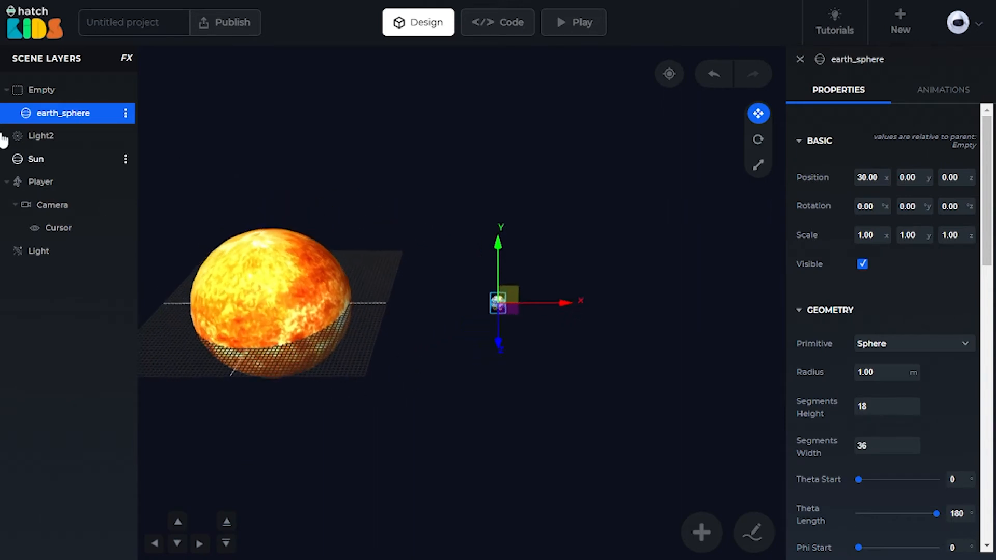
pyautogui.click(34, 92)
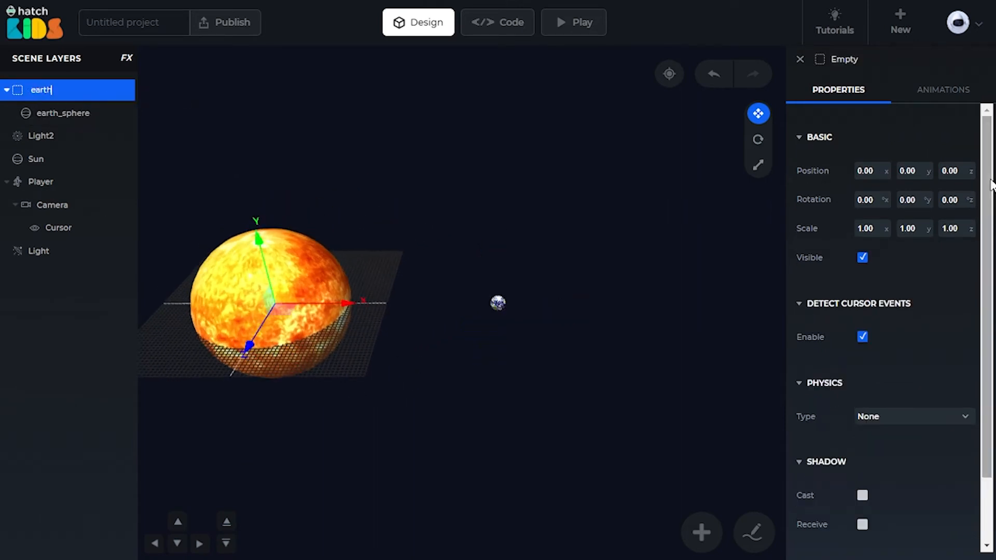
pyautogui.press('Return')
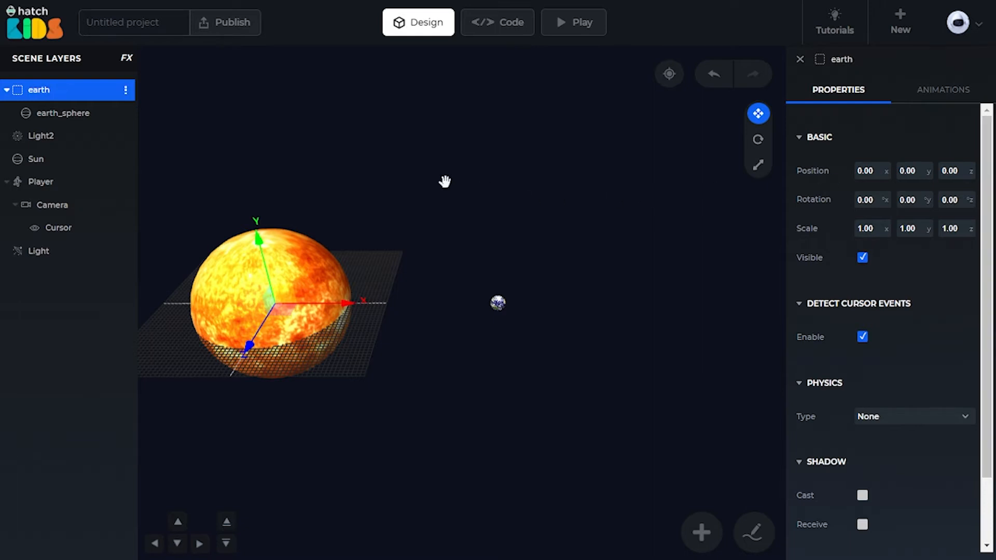
# Try rotating the earth layer about Y to -16 degrees, and reset the rotation to 0.
pyautogui.scroll(-3, 444, 182)
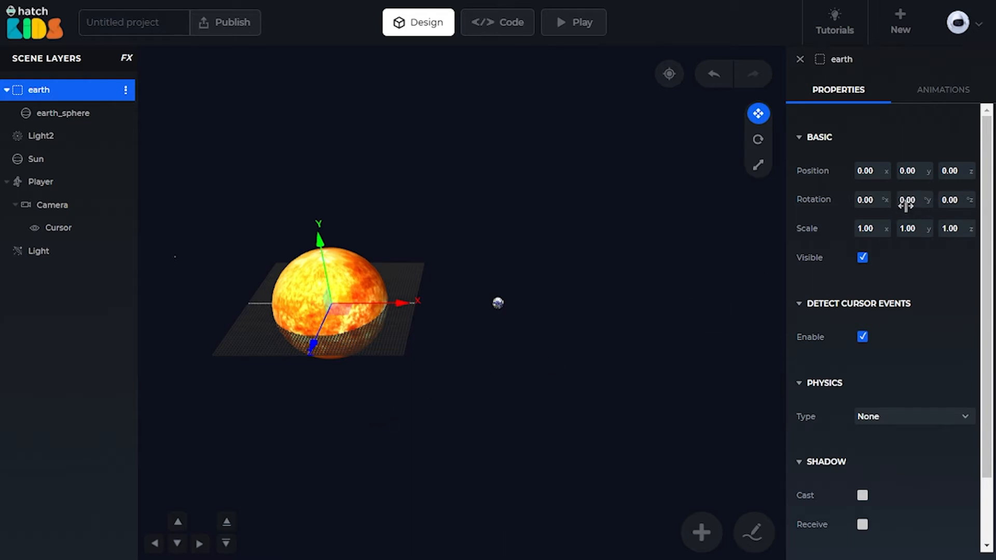
pyautogui.moveTo(905, 206)
pyautogui.mouseDown()
pyautogui.moveTo(941, 202)
pyautogui.moveTo(785, 216)
pyautogui.moveTo(870, 217)
pyautogui.moveTo(919, 202)
pyautogui.moveTo(723, 202)
pyautogui.moveTo(864, 219)
pyautogui.moveTo(904, 199)
pyautogui.moveTo(837, 213)
pyautogui.moveTo(911, 204)
pyautogui.mouseUp()
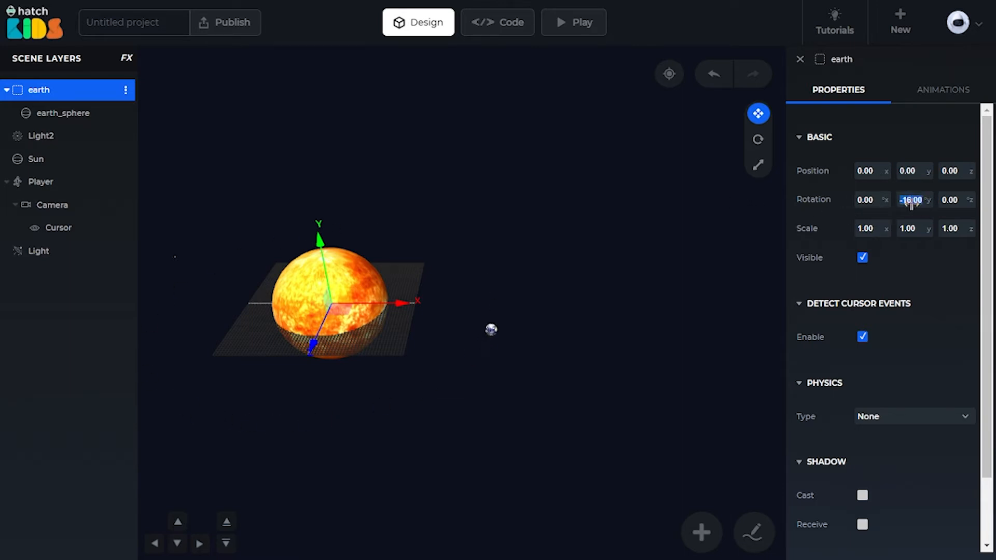
pyautogui.write('0')
pyautogui.press('Return')
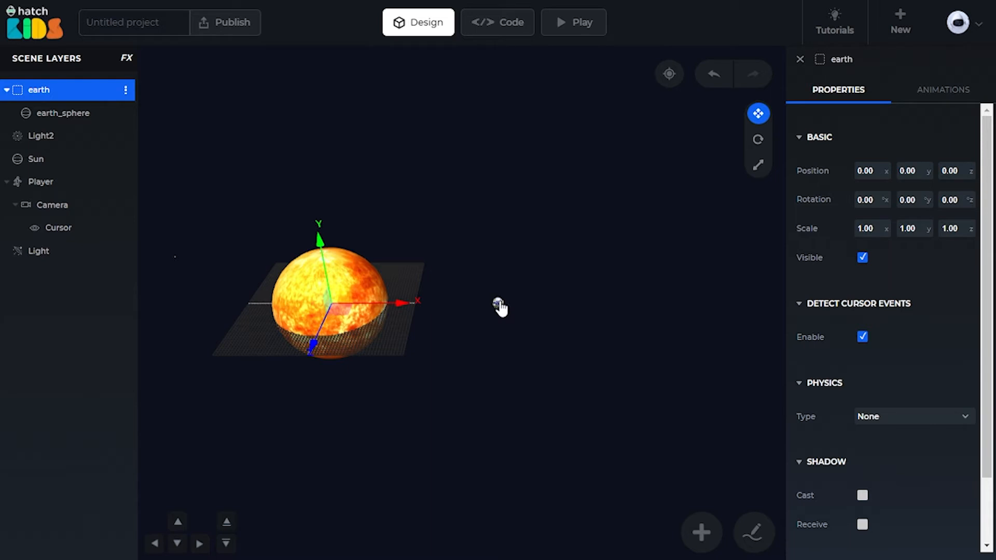
# Try a full 360-degree Y rotation on the earth layer and return it to 0.
pyautogui.moveTo(911, 206); pyautogui.dragTo(967, 206)
pyautogui.click(924, 205)
pyautogui.write('360')
pyautogui.press('Return')
pyautogui.click(915, 201)
pyautogui.write('0')
pyautogui.press('Return')
# Add an animation to the earth layer that changes its Rotation On Scene Load.
pyautogui.click(941, 101)
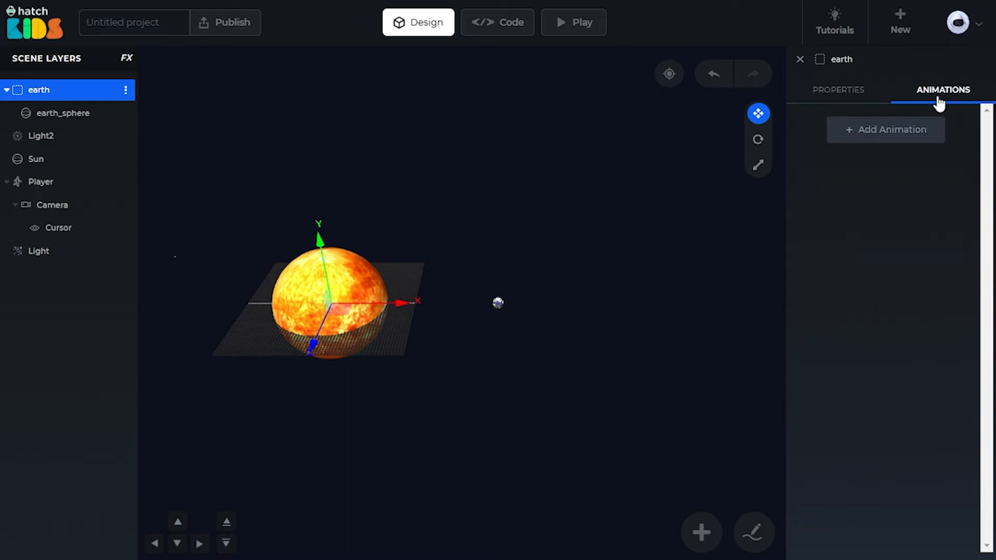
pyautogui.click(873, 136)
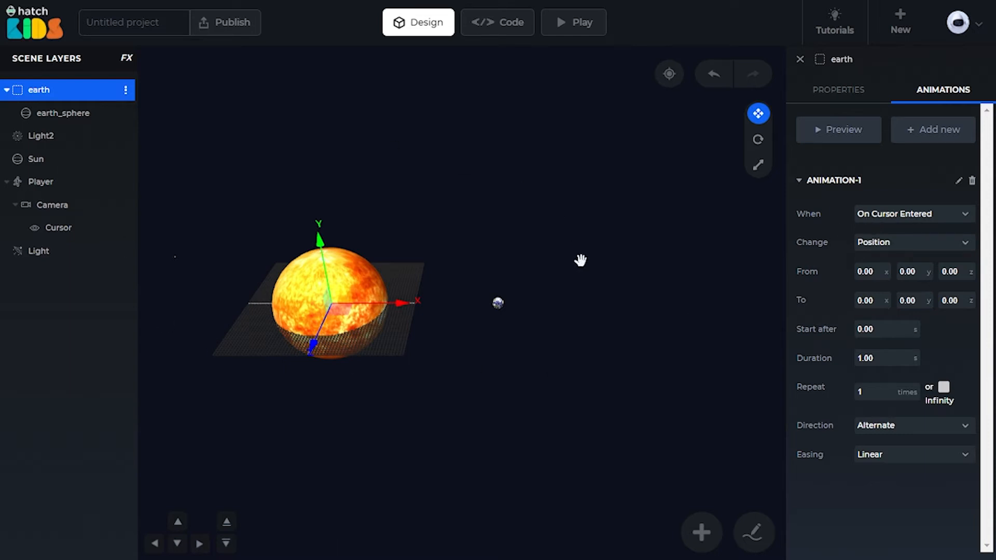
pyautogui.click(871, 213)
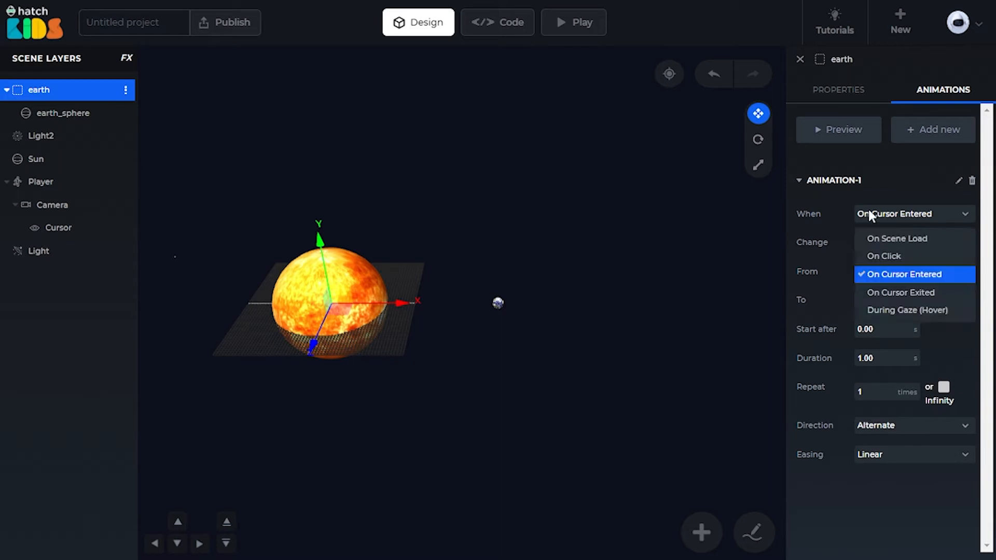
pyautogui.click(889, 240)
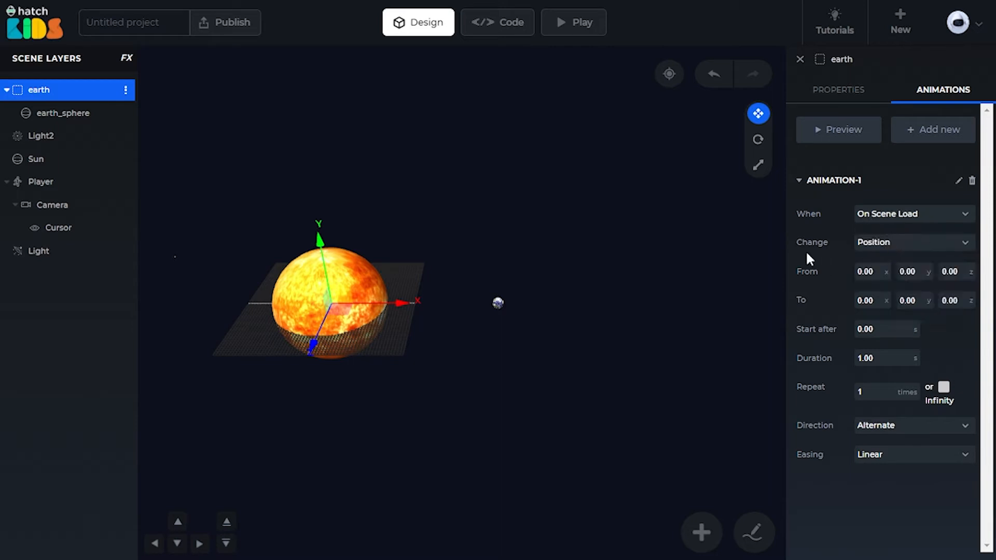
pyautogui.click(901, 243)
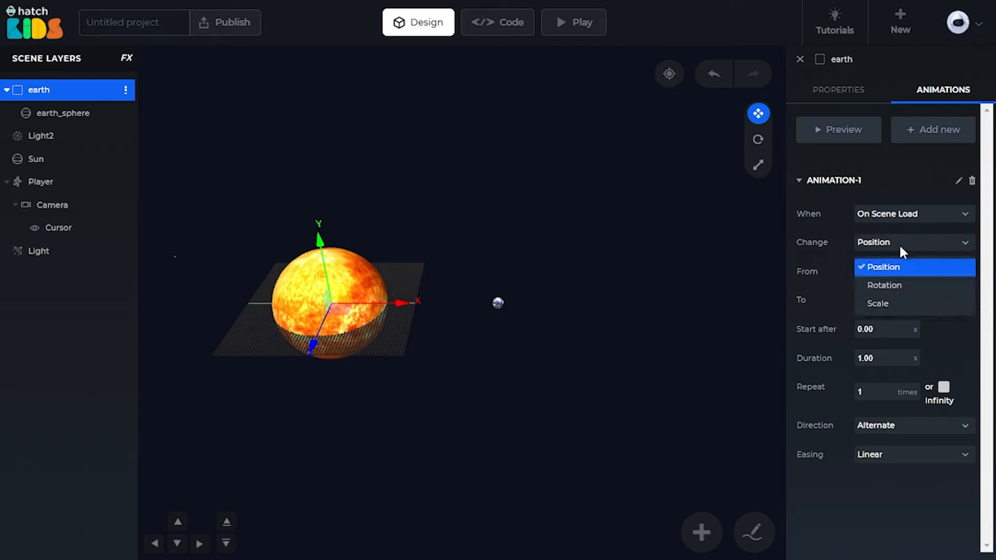
pyautogui.click(877, 289)
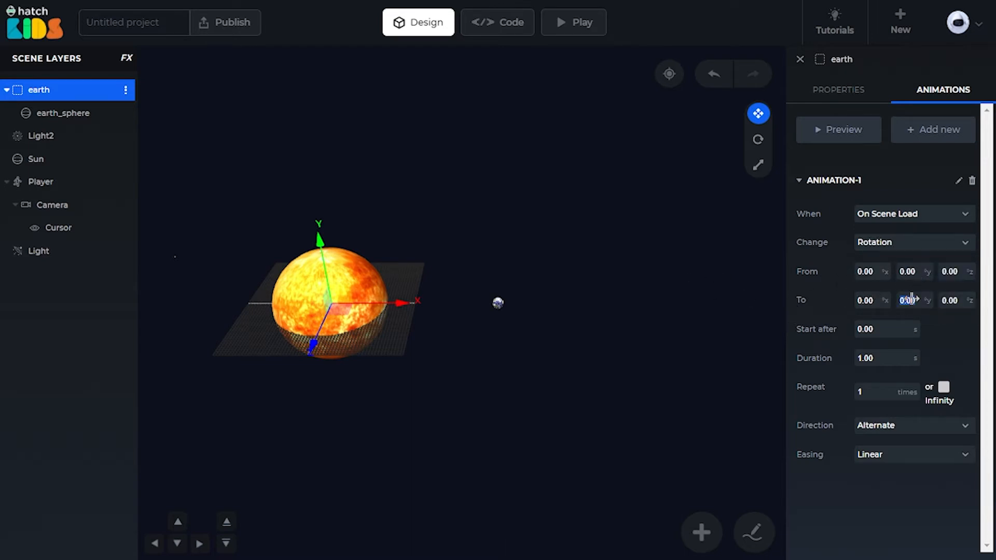
# Set the animation's end Y rotation to 360 degrees, with a 10-second duration, infinite repeat and Forward direction.
pyautogui.write('360.00')
pyautogui.click(892, 361)
pyautogui.click(942, 395)
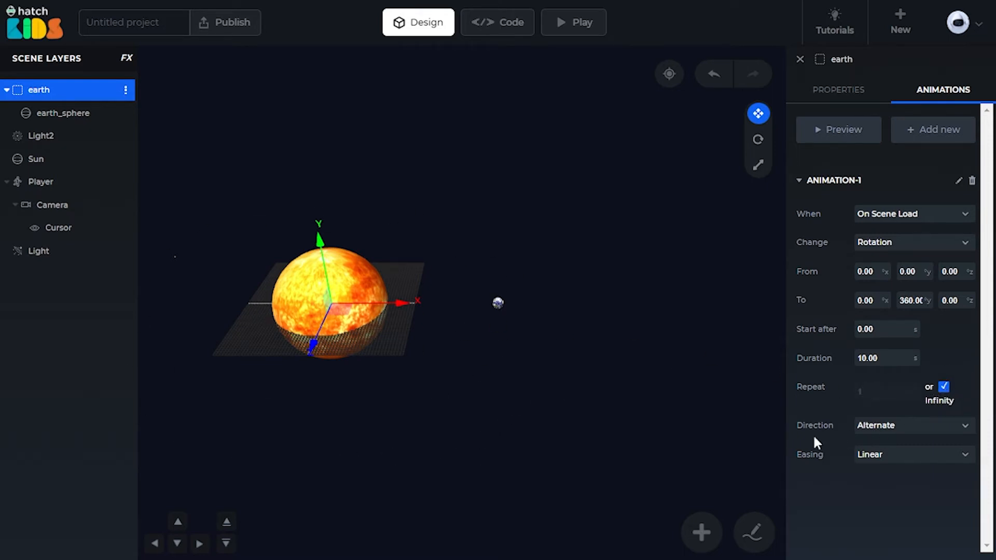
pyautogui.click(869, 431)
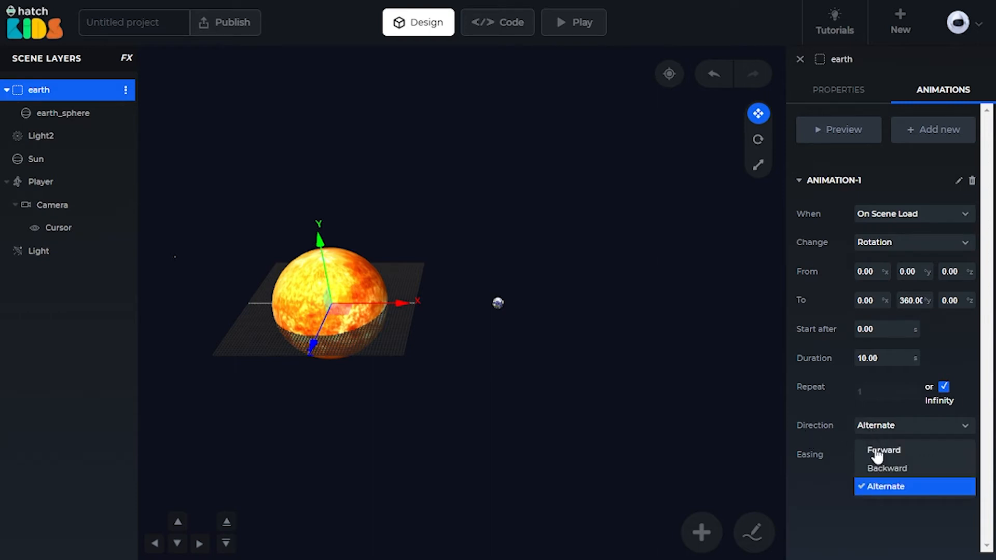
pyautogui.click(876, 446)
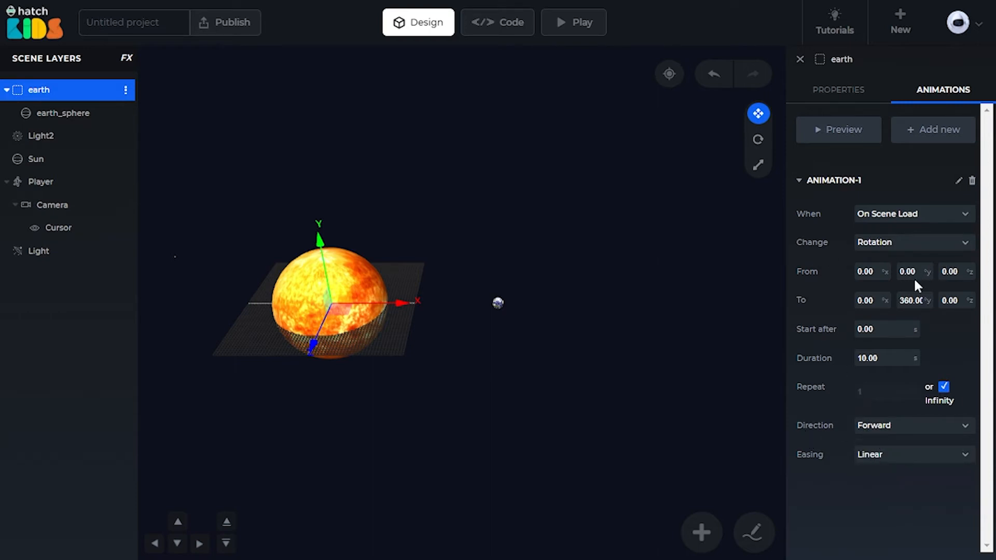
# Try the Alternate direction for the earth rotation animation and switch it back to Forward.
pyautogui.click(919, 440)
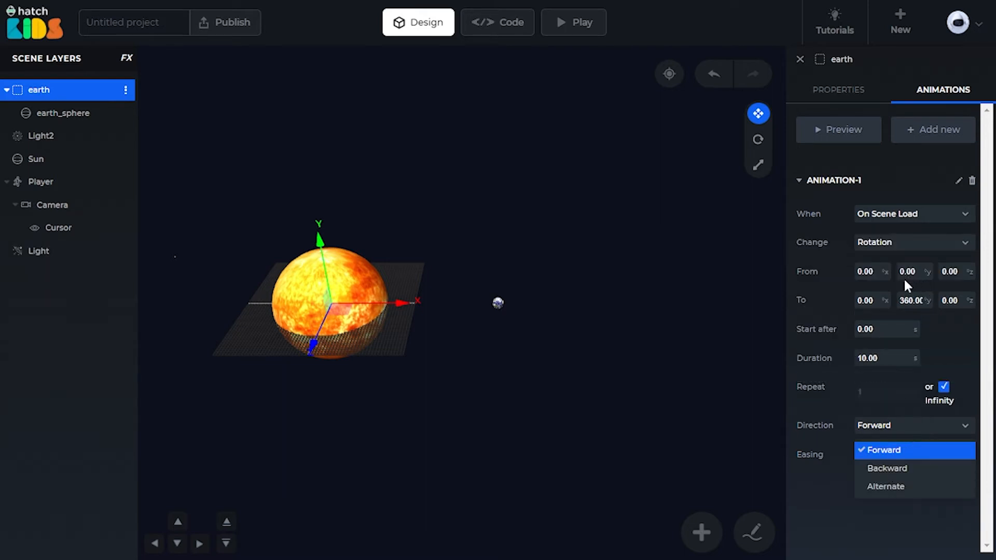
pyautogui.click(835, 490)
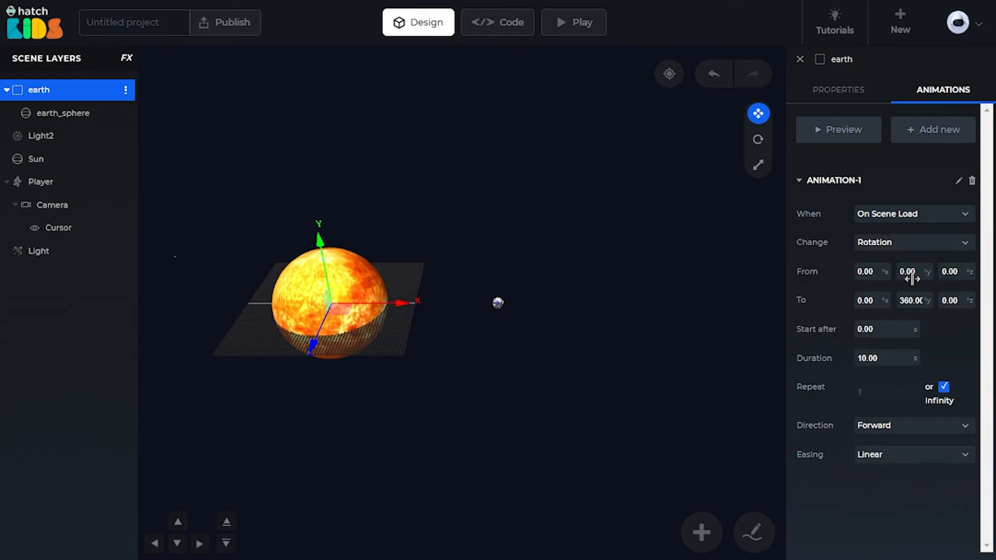
pyautogui.click(876, 421)
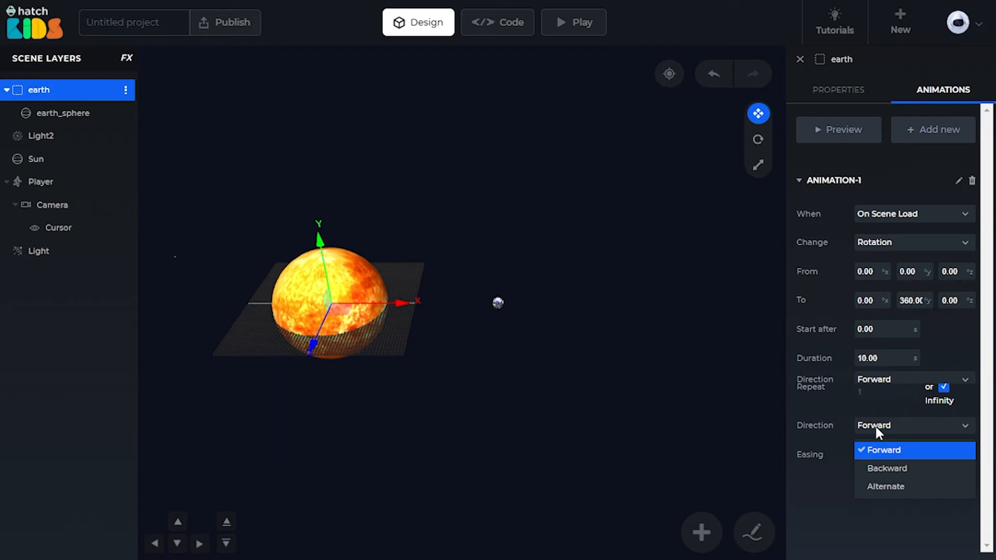
pyautogui.click(884, 491)
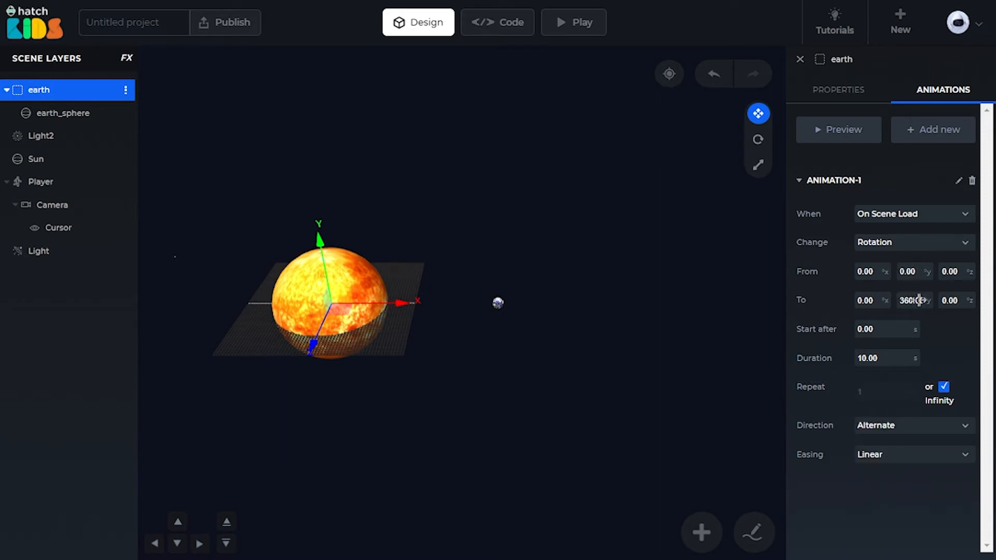
pyautogui.click(884, 428)
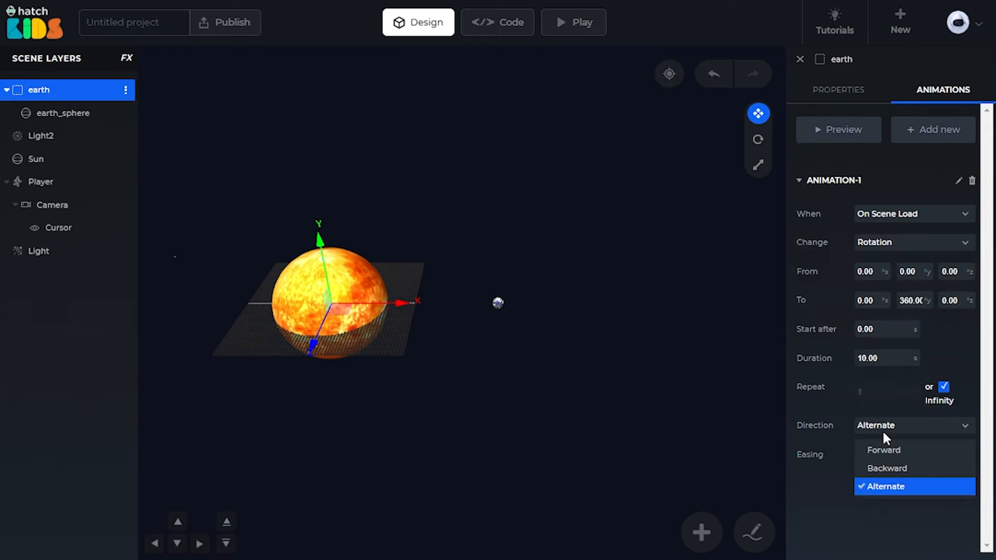
pyautogui.click(886, 452)
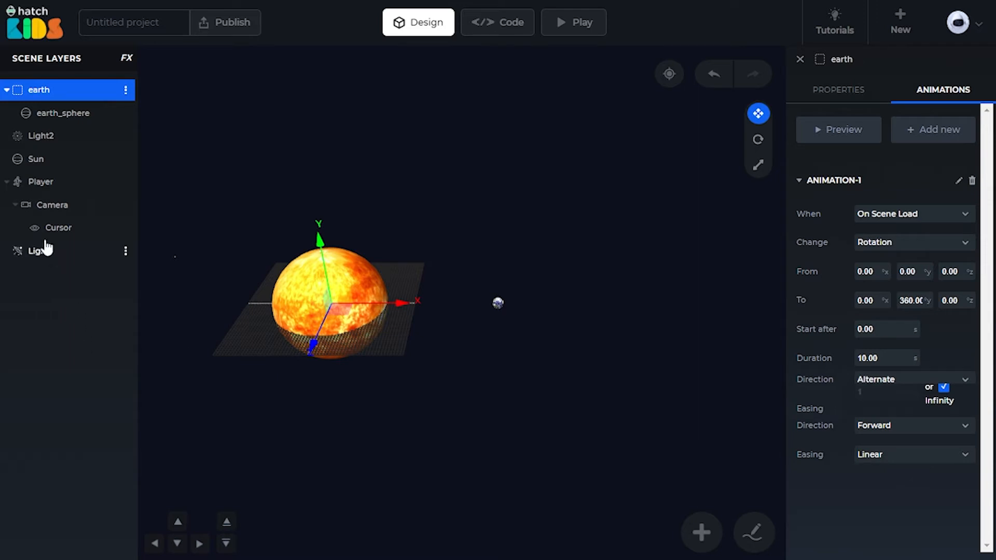
# Reopen the earth layer's animation settings and check the easing options.
pyautogui.click(39, 253)
pyautogui.click(39, 91)
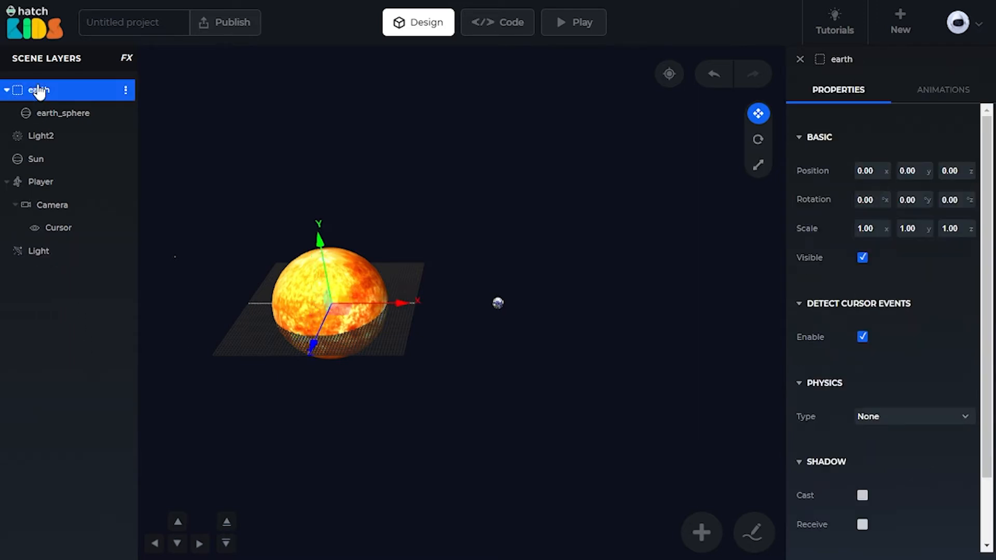
pyautogui.click(929, 92)
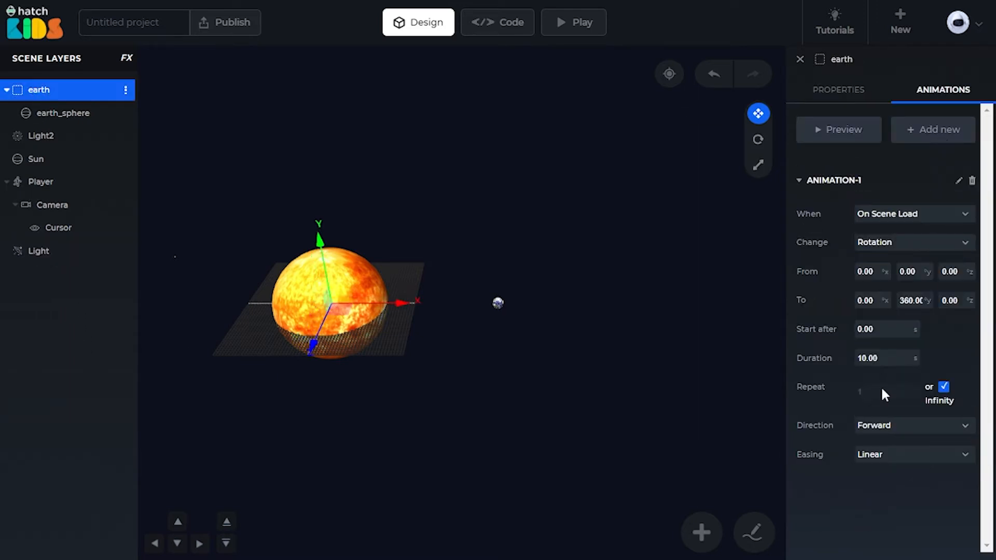
pyautogui.click(885, 456)
pyautogui.click(886, 454)
# Play the scene to watch the earth orbit the Sun, and return to the design view.
pyautogui.scroll(-5, 430, 337)
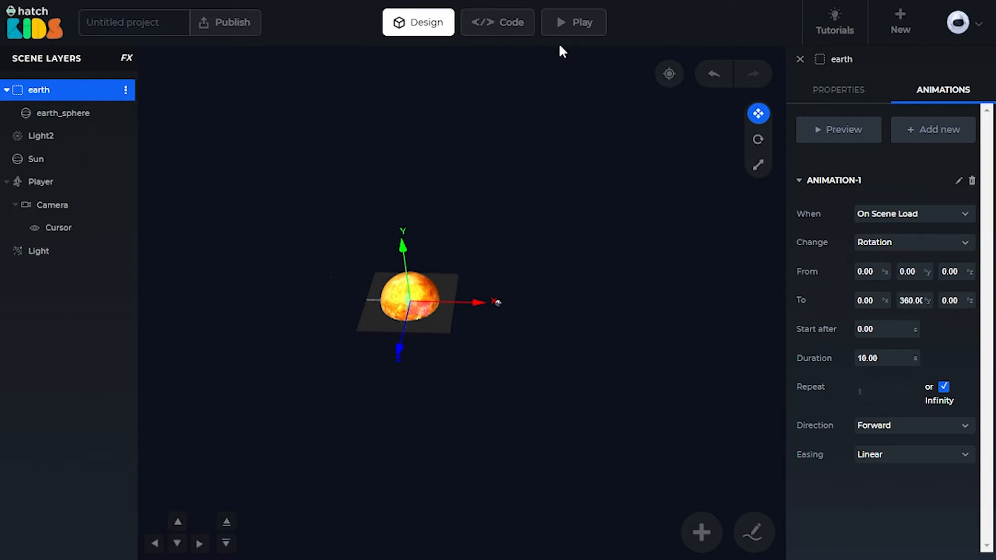
pyautogui.click(545, 21)
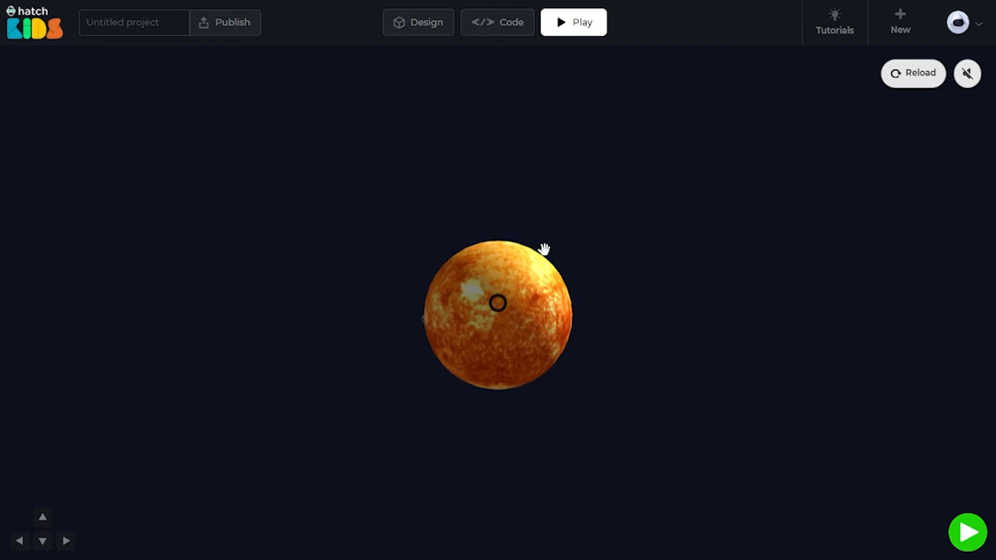
pyautogui.moveTo(594, 170); pyautogui.dragTo(576, 276)
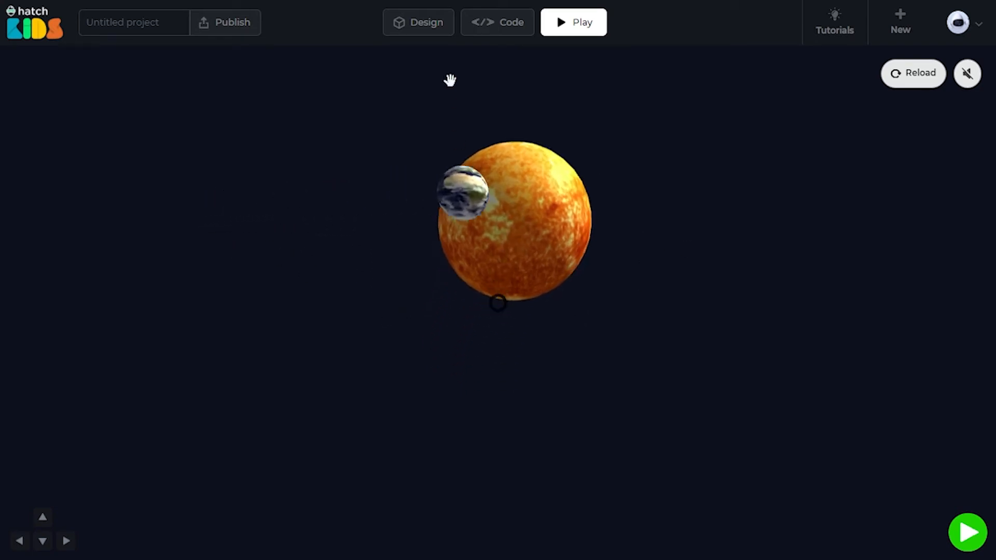
pyautogui.click(424, 32)
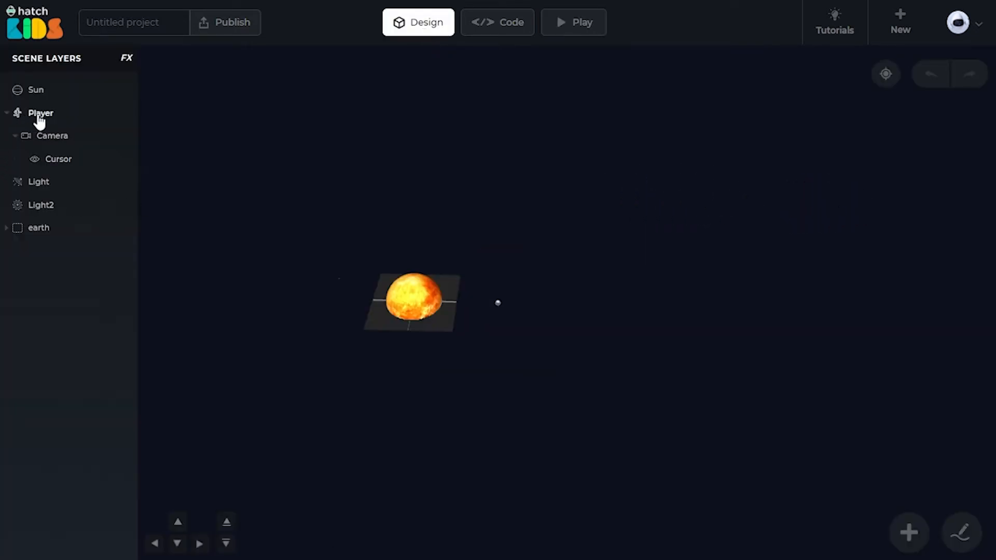
# Move the Player away from the Sun to about Y 18.74 and Z 52.00.
pyautogui.click(40, 121)
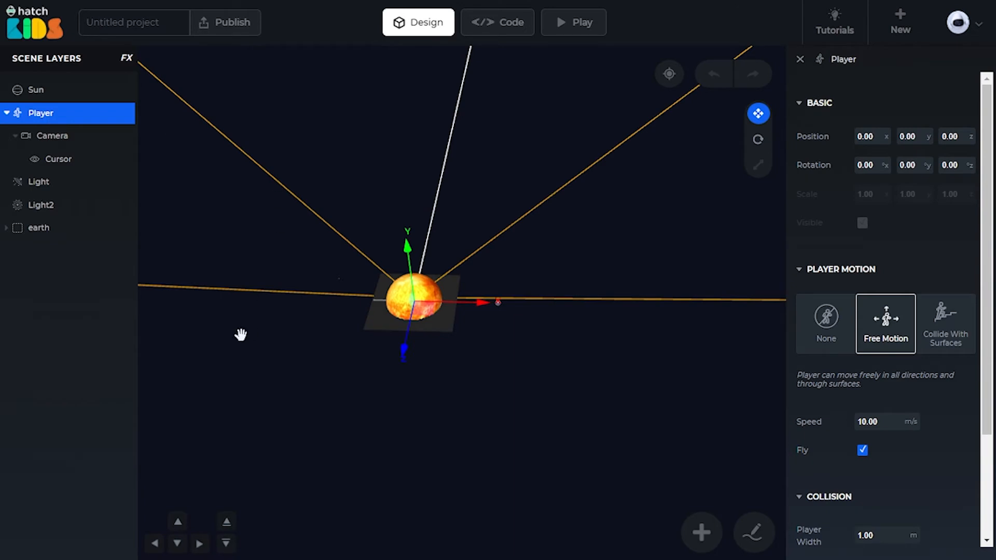
pyautogui.moveTo(240, 334); pyautogui.dragTo(512, 194)
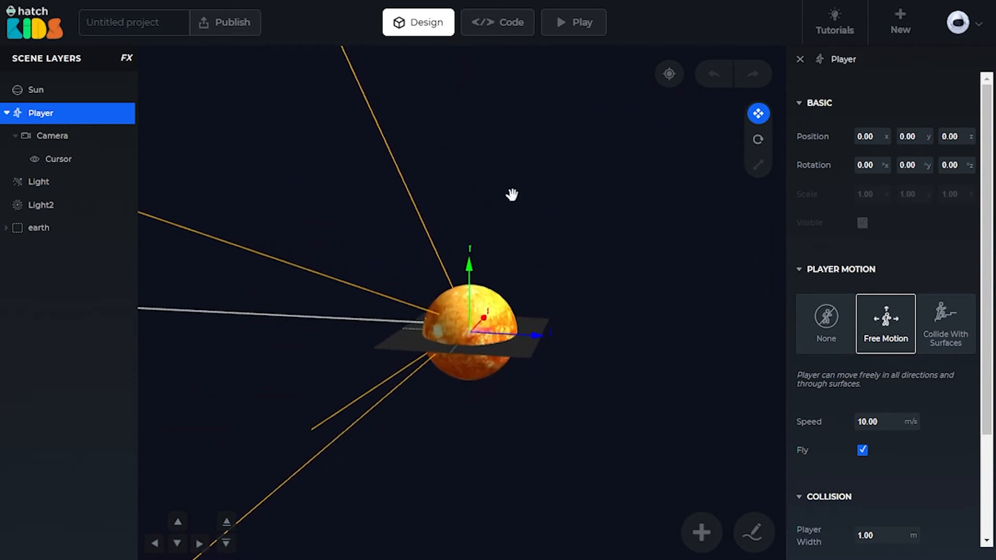
pyautogui.scroll(6, 512, 195)
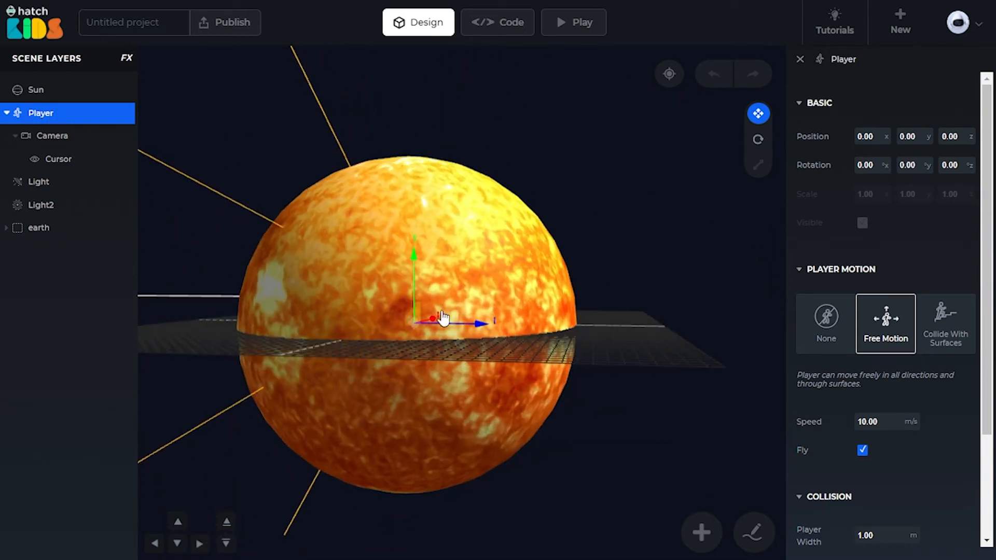
pyautogui.scroll(-5, 501, 176)
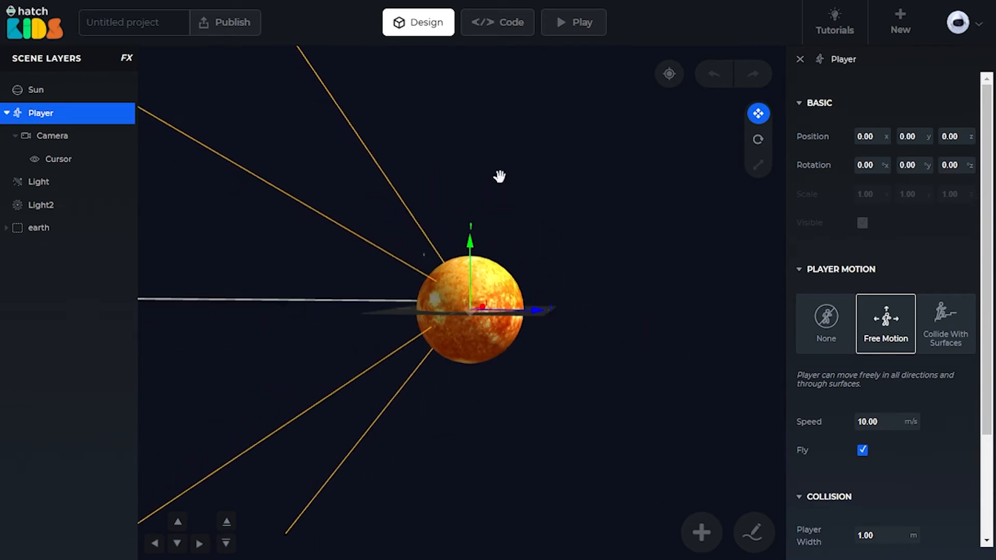
pyautogui.moveTo(570, 141); pyautogui.dragTo(537, 224)
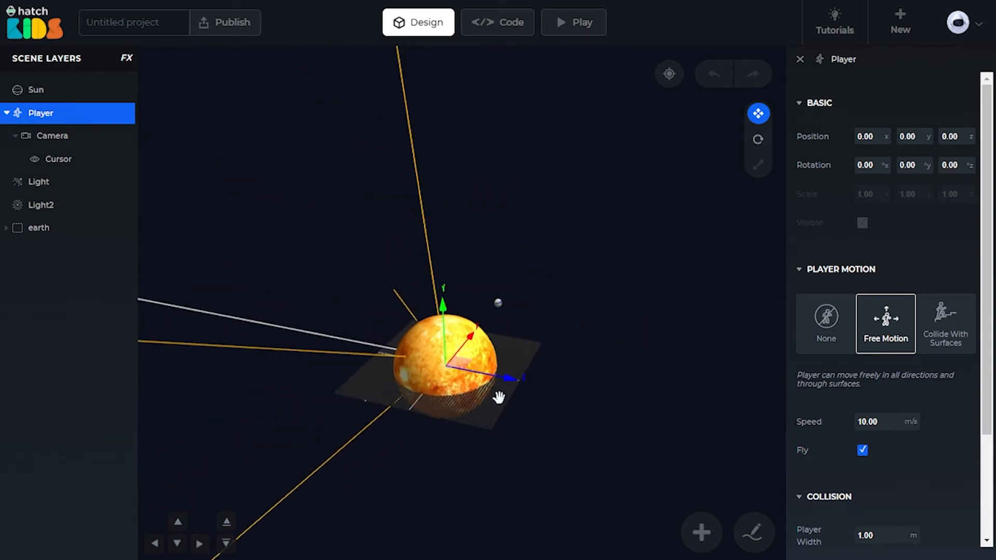
pyautogui.moveTo(527, 375); pyautogui.dragTo(706, 387)
pyautogui.moveTo(662, 351); pyautogui.dragTo(673, 220)
pyautogui.moveTo(680, 406); pyautogui.dragTo(572, 388)
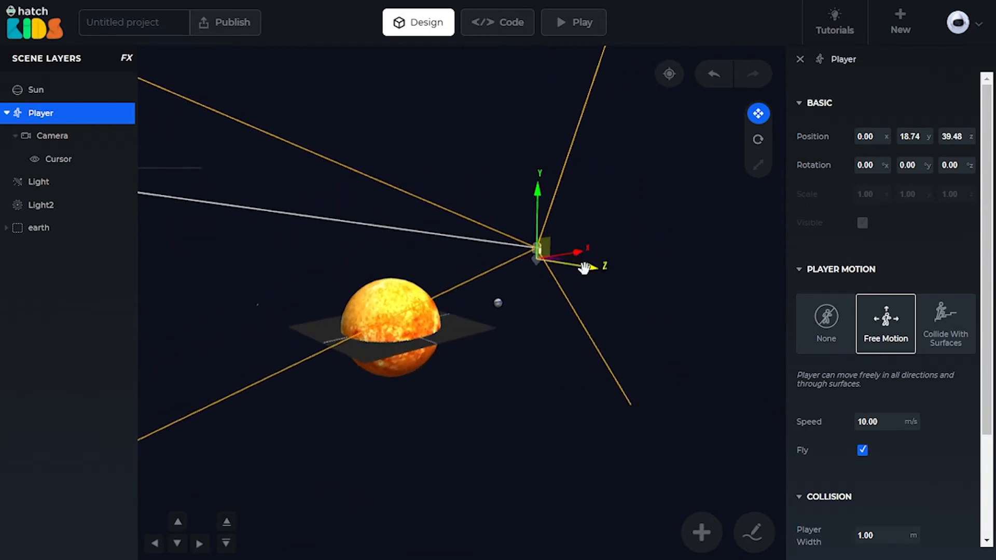
pyautogui.moveTo(584, 268); pyautogui.dragTo(656, 289)
pyautogui.moveTo(544, 194); pyautogui.dragTo(495, 194)
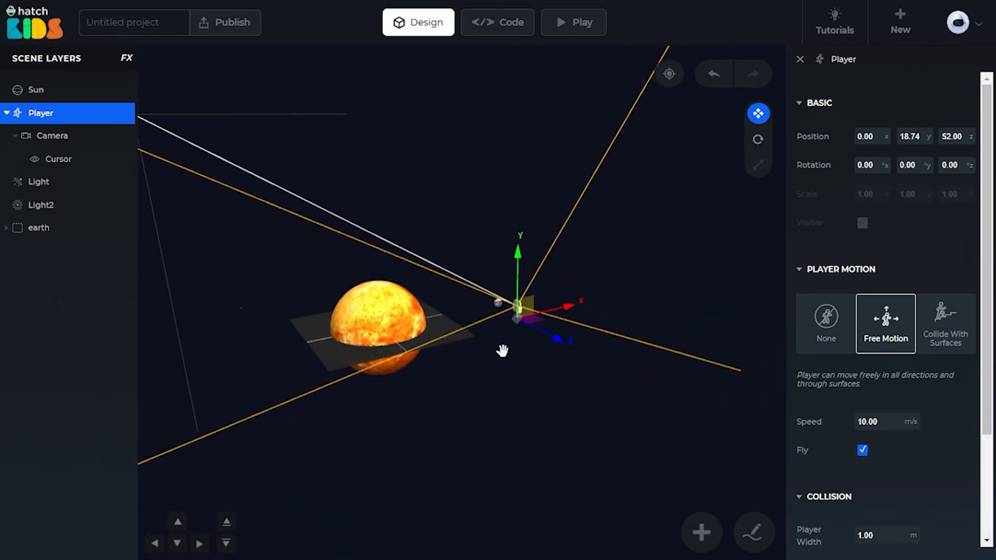
pyautogui.moveTo(449, 417); pyautogui.dragTo(576, 401)
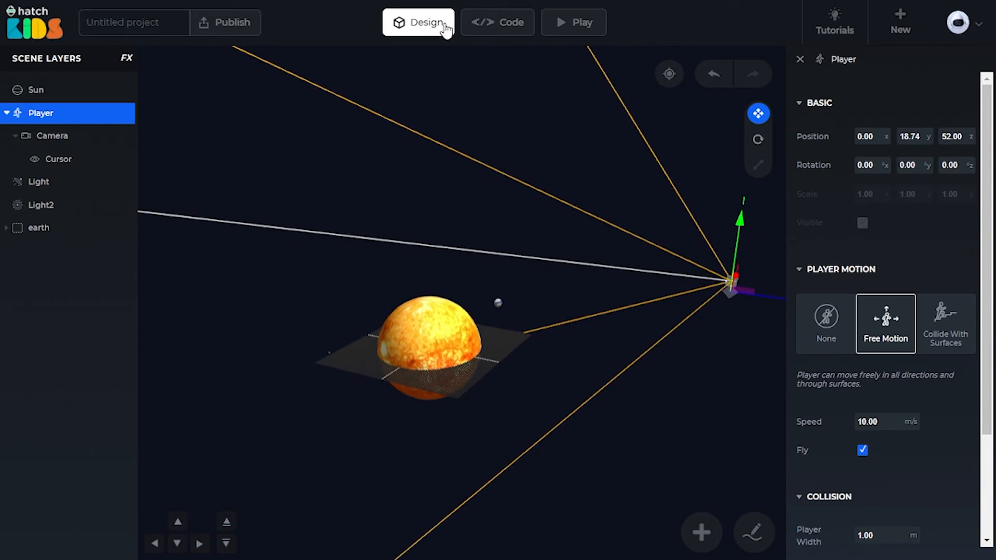
# Play the scene from the Player's new position and go back to designing.
pyautogui.click(577, 24)
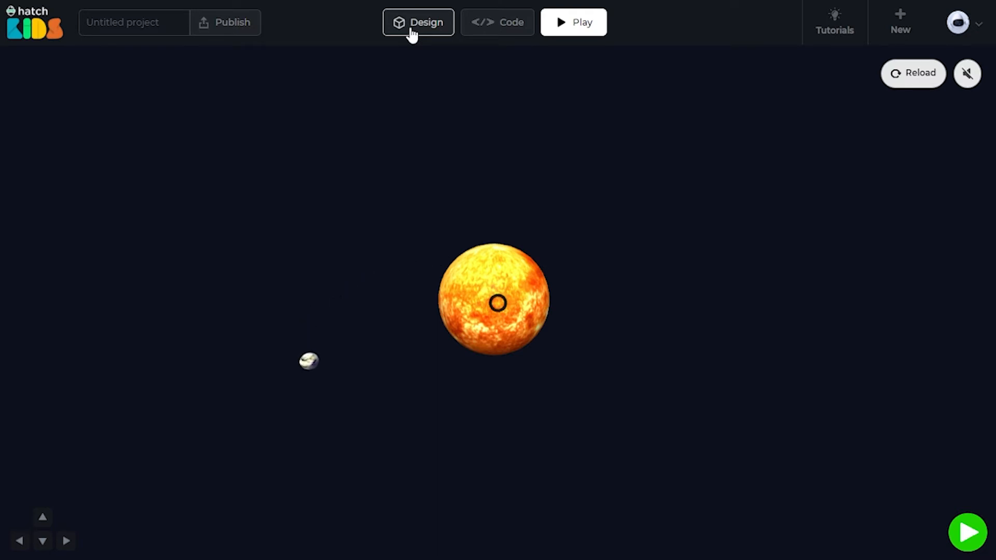
pyautogui.click(412, 33)
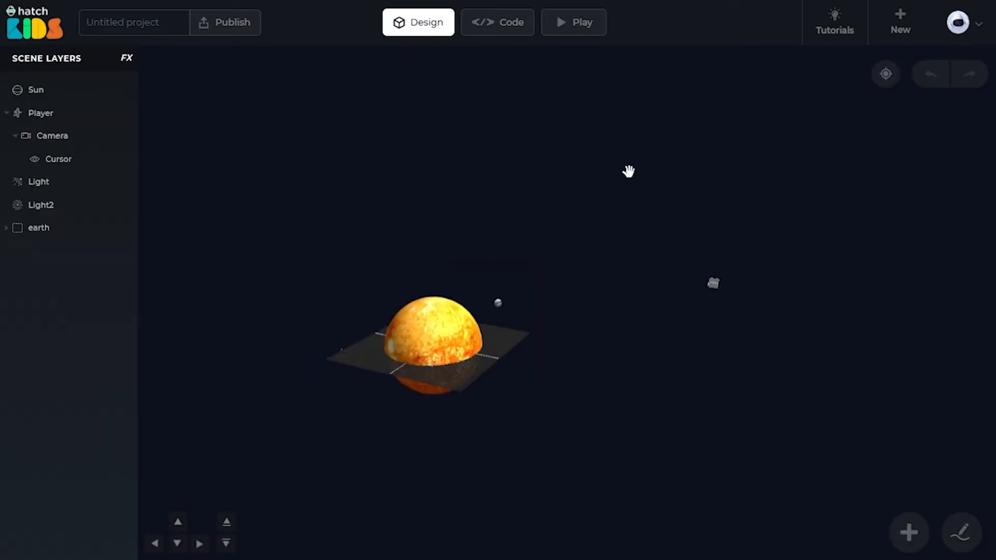
pyautogui.moveTo(628, 171); pyautogui.dragTo(746, 226)
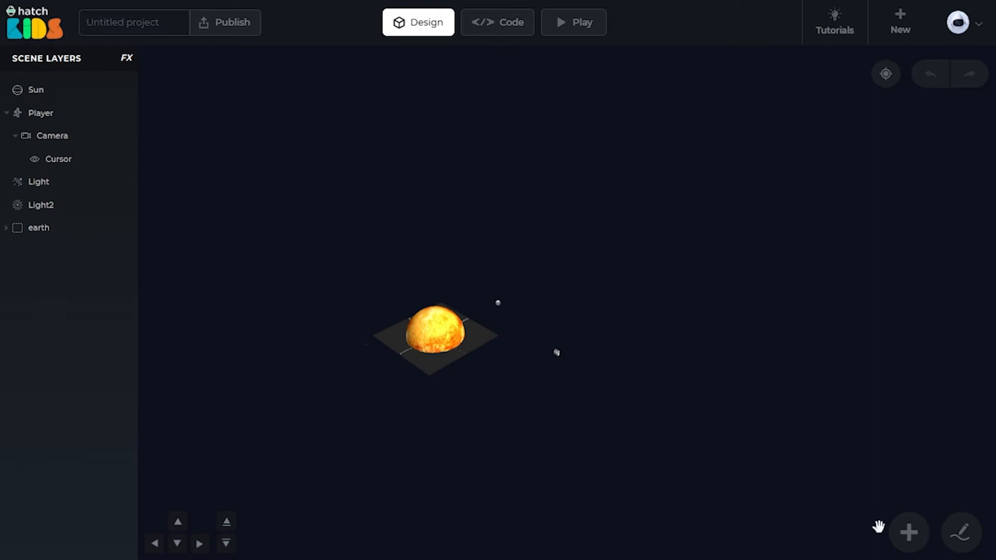
# Add a Star System environment to the scene and view the Sun among the stars.
pyautogui.click(909, 533)
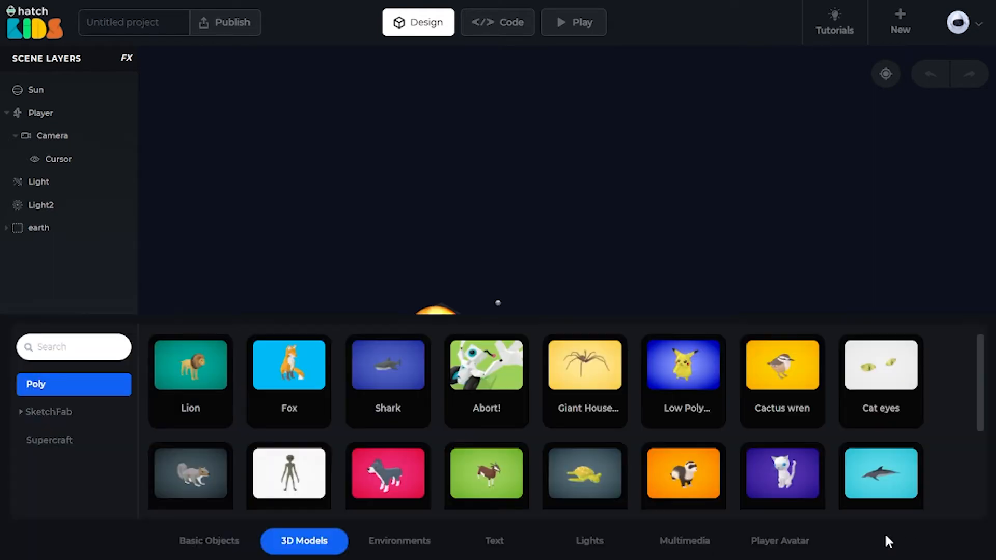
pyautogui.click(387, 543)
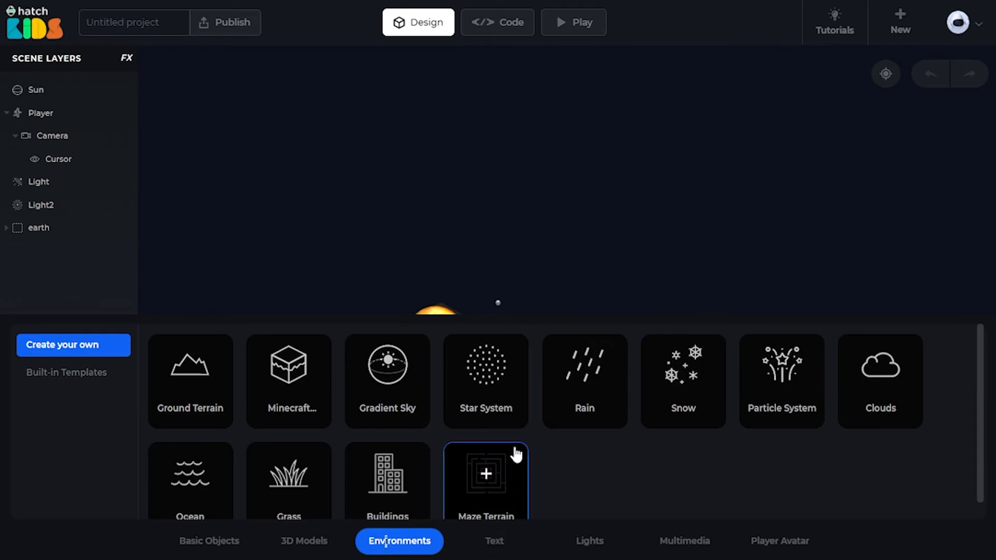
pyautogui.click(486, 377)
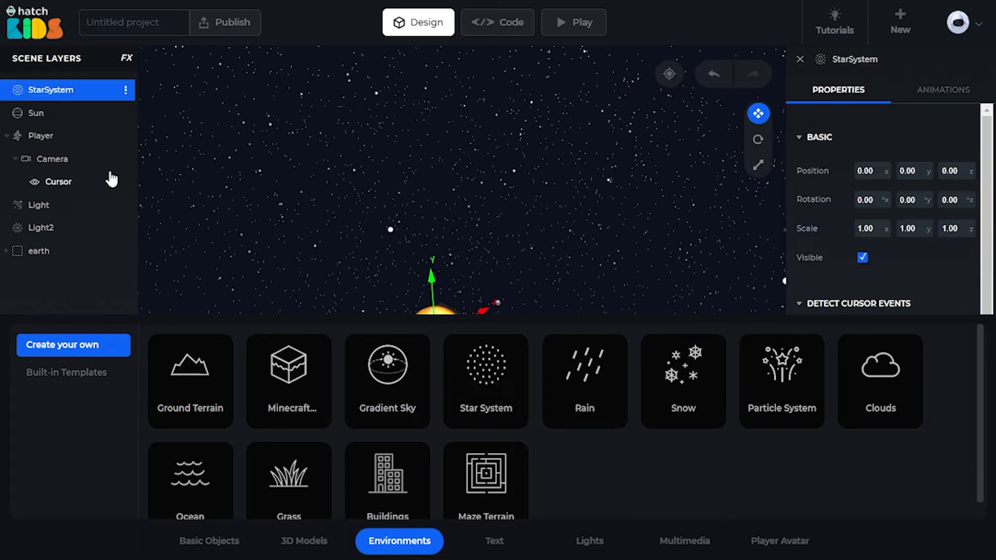
pyautogui.click(31, 92)
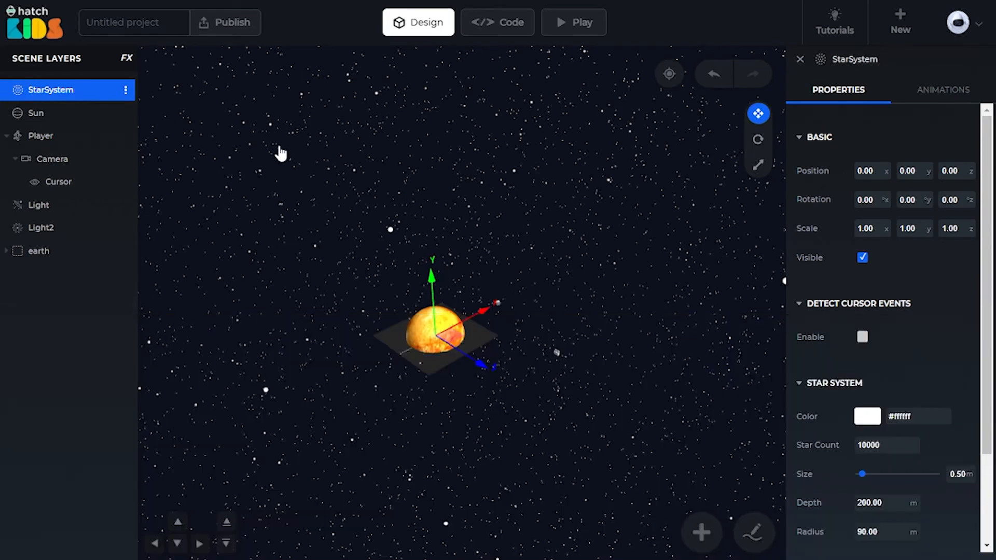
pyautogui.moveTo(536, 193); pyautogui.dragTo(487, 156)
pyautogui.scroll(6, 429, 185)
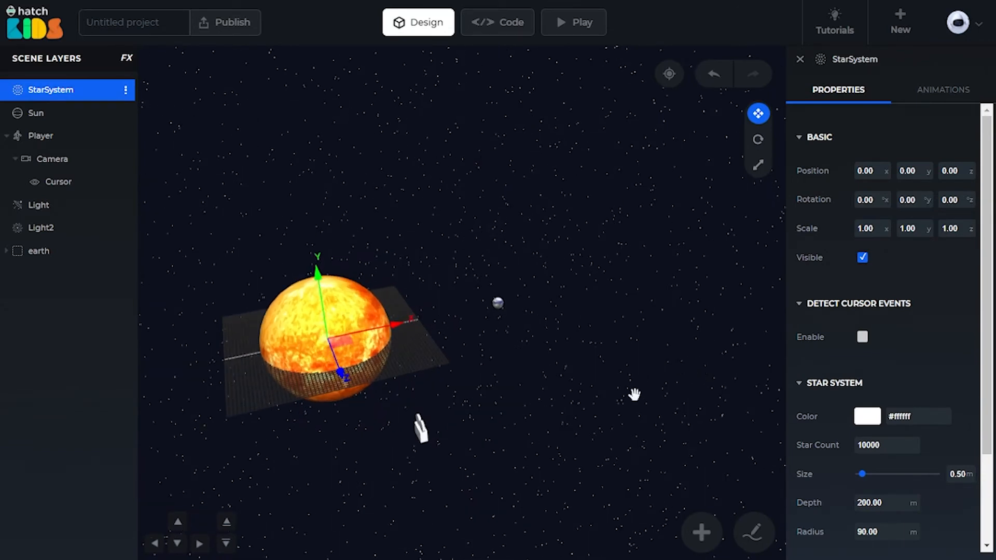
# Insert the night_sky_360 image from the multimedia library as a 360 photo surrounding the scene.
pyautogui.click(701, 533)
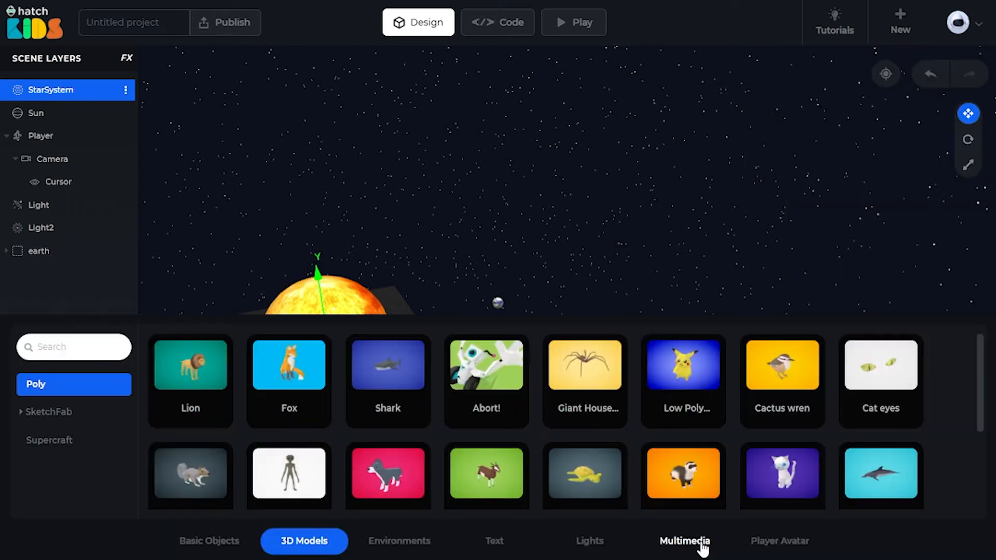
pyautogui.click(685, 549)
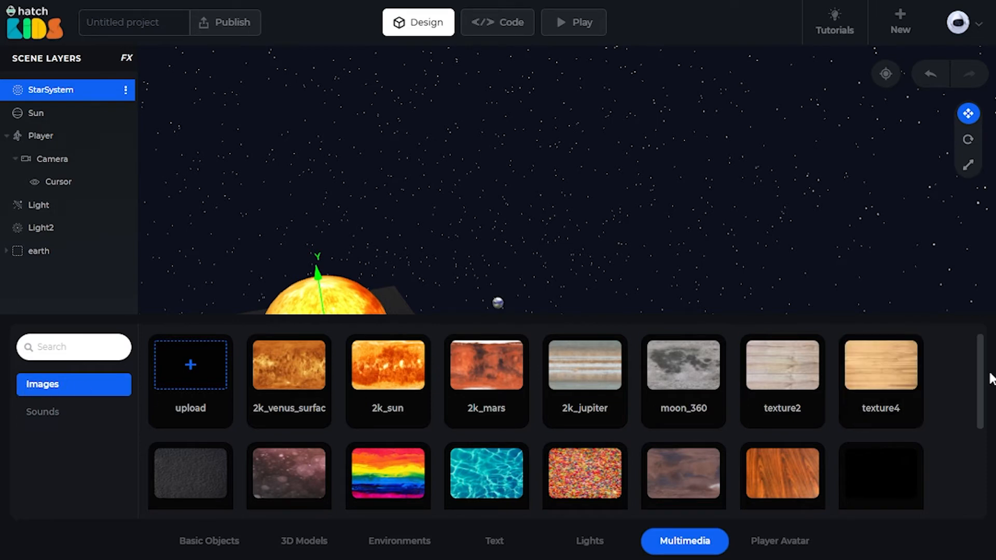
pyautogui.moveTo(982, 363); pyautogui.dragTo(985, 446)
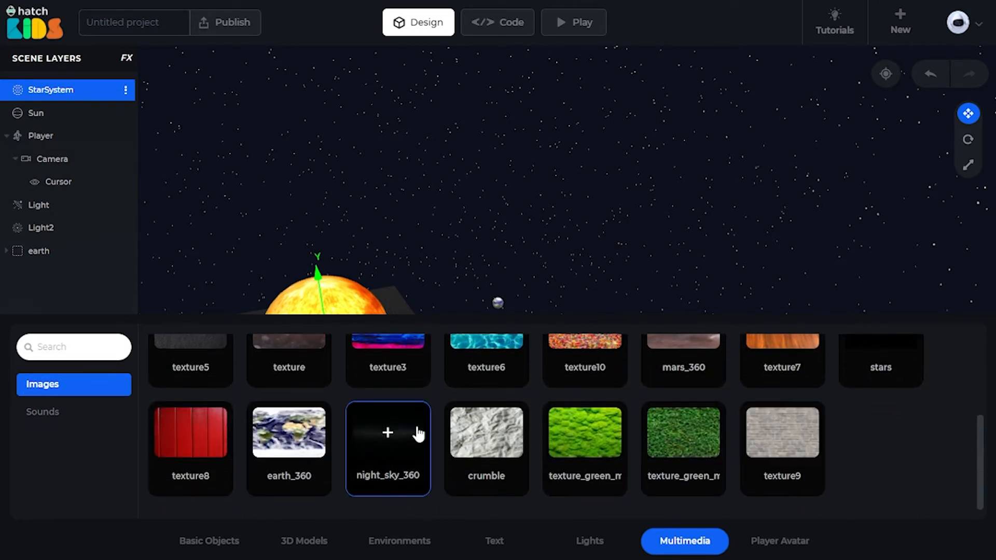
pyautogui.click(389, 438)
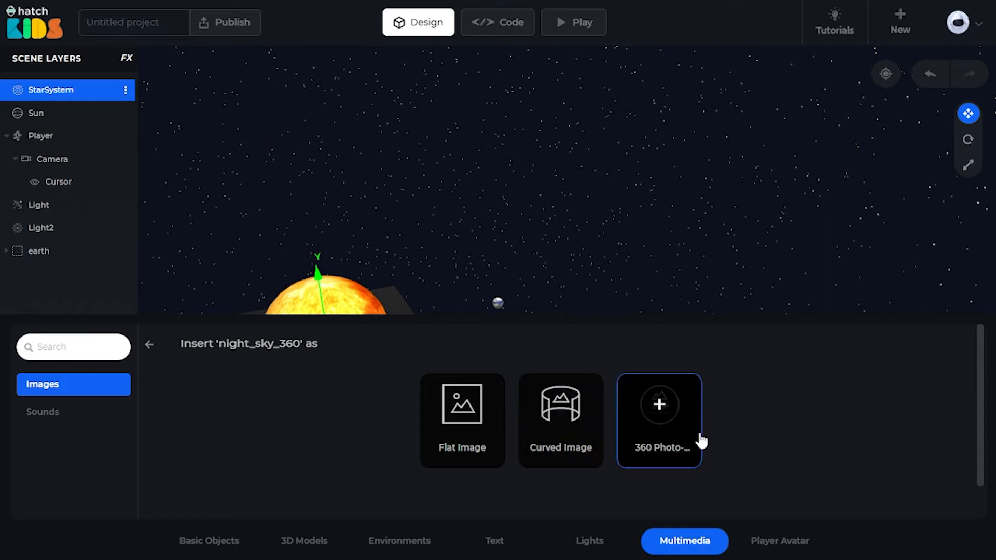
pyautogui.click(659, 410)
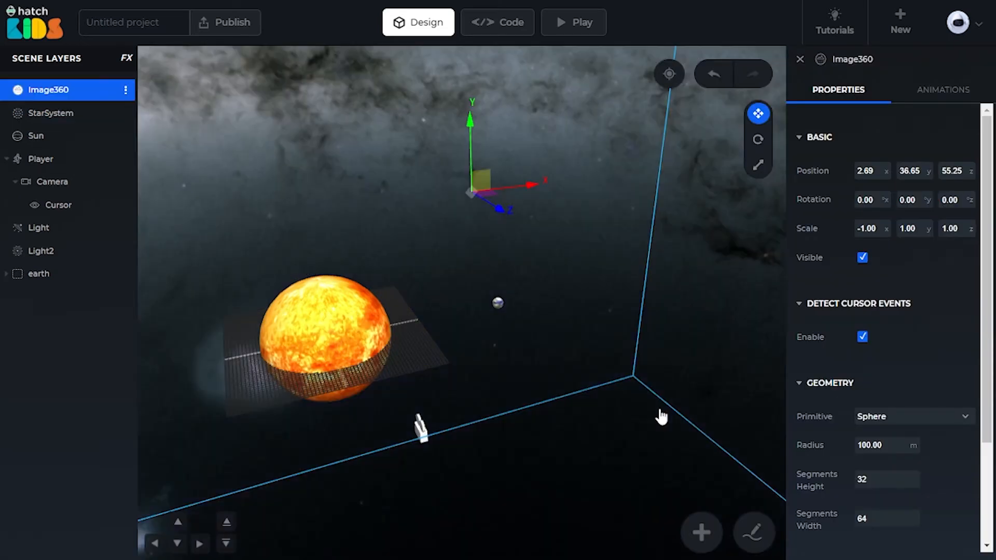
pyautogui.scroll(3, 562, 309)
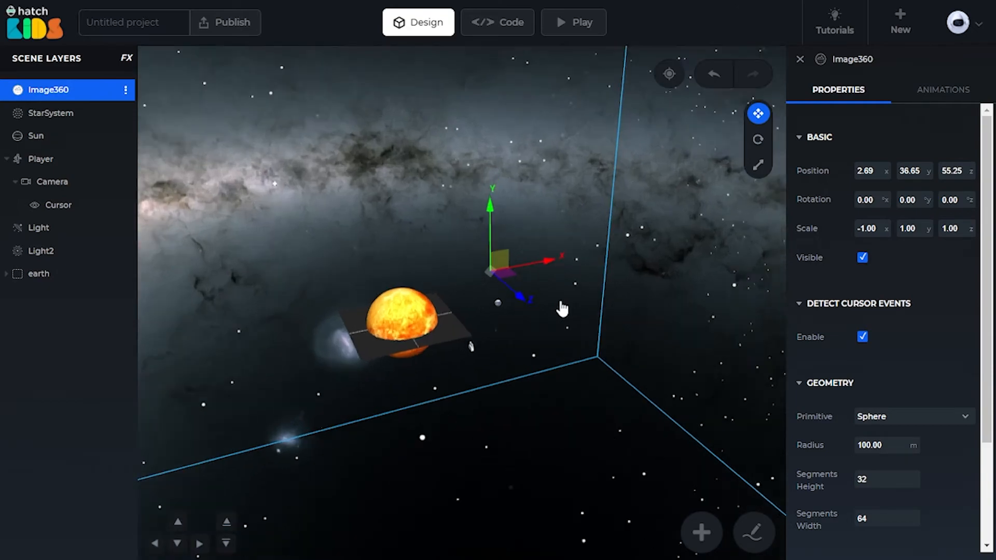
pyautogui.scroll(-3, 562, 310)
pyautogui.moveTo(574, 334); pyautogui.dragTo(595, 323)
pyautogui.moveTo(588, 330); pyautogui.dragTo(607, 389)
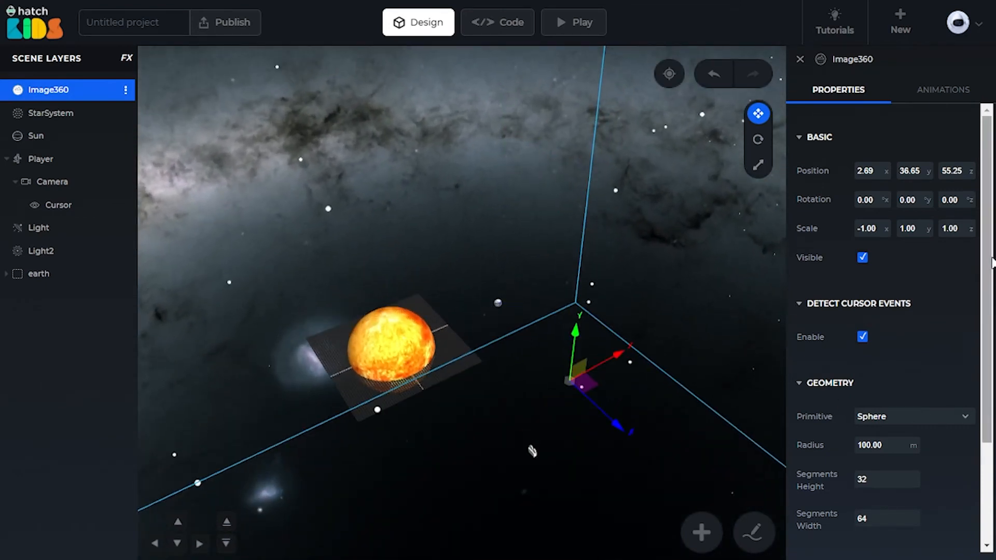
# Set the Image360 sphere's radius to 200.00 m and lower its opacity to 0.20.
pyautogui.scroll(-1, 986, 378)
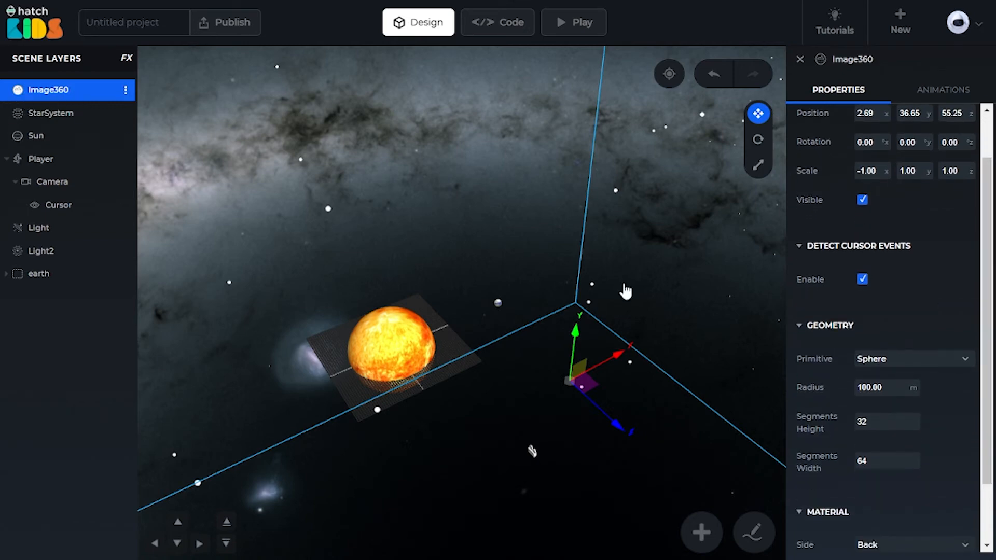
pyautogui.click(867, 393)
pyautogui.press('Return')
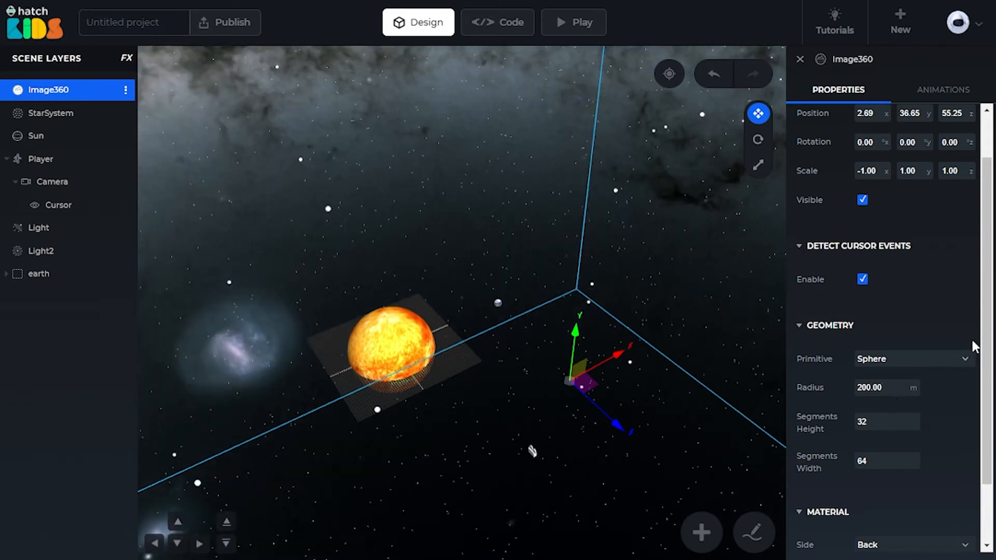
pyautogui.scroll(-2, 943, 415)
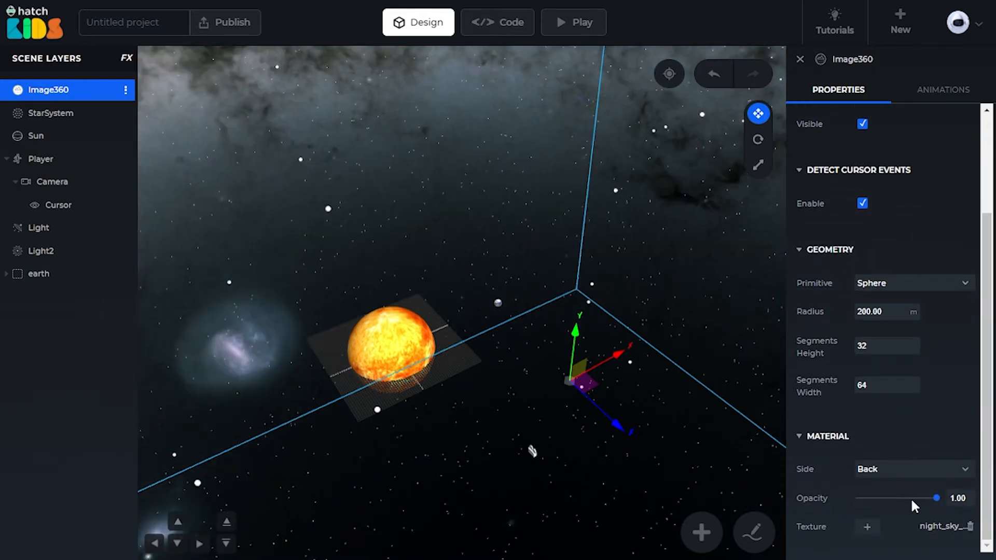
pyautogui.moveTo(936, 498); pyautogui.dragTo(875, 500)
pyautogui.moveTo(653, 465); pyautogui.dragTo(540, 348)
pyautogui.scroll(5, 540, 347)
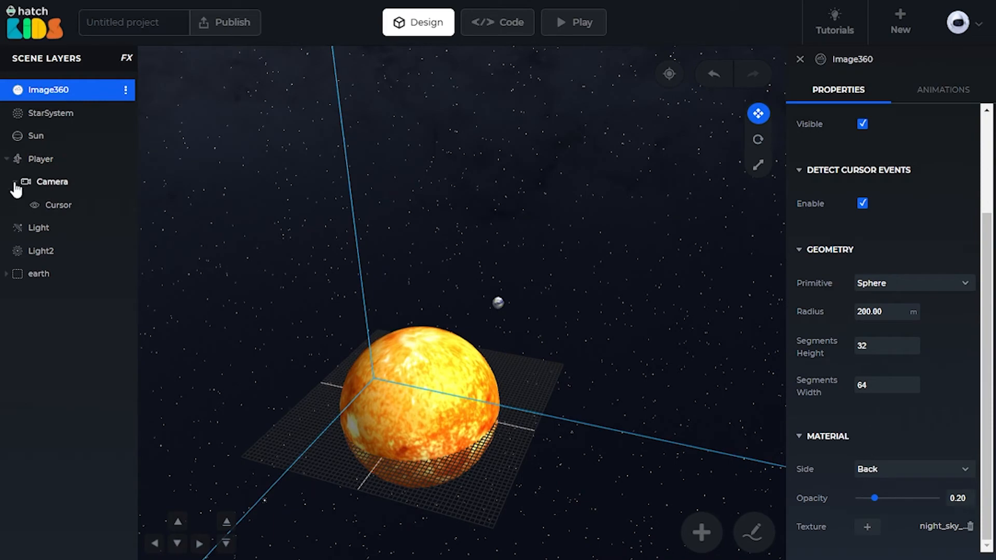
# Play the scene to view the Sun and orbiting earth against the night sky, and return to the design view.
pyautogui.click(36, 280)
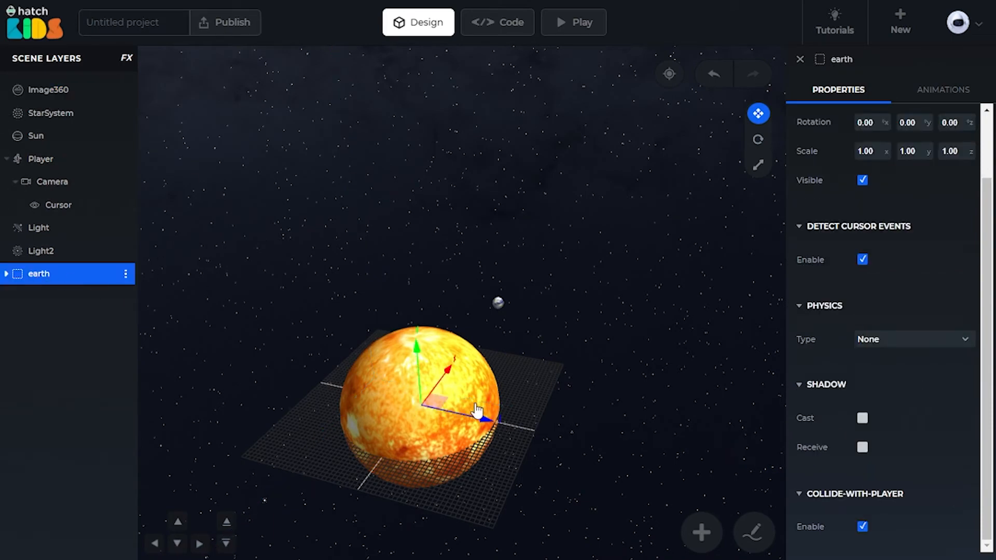
pyautogui.moveTo(367, 191); pyautogui.dragTo(344, 166)
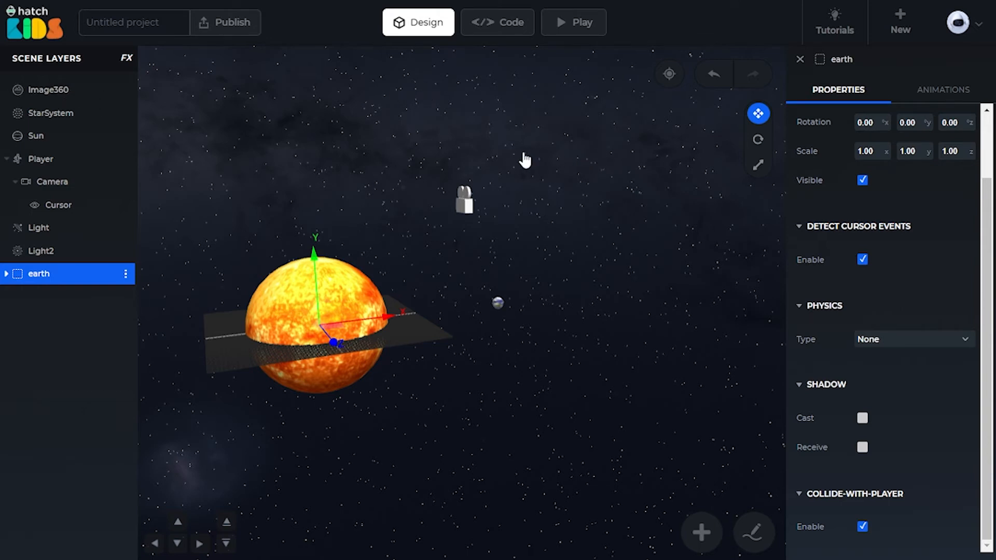
pyautogui.click(579, 34)
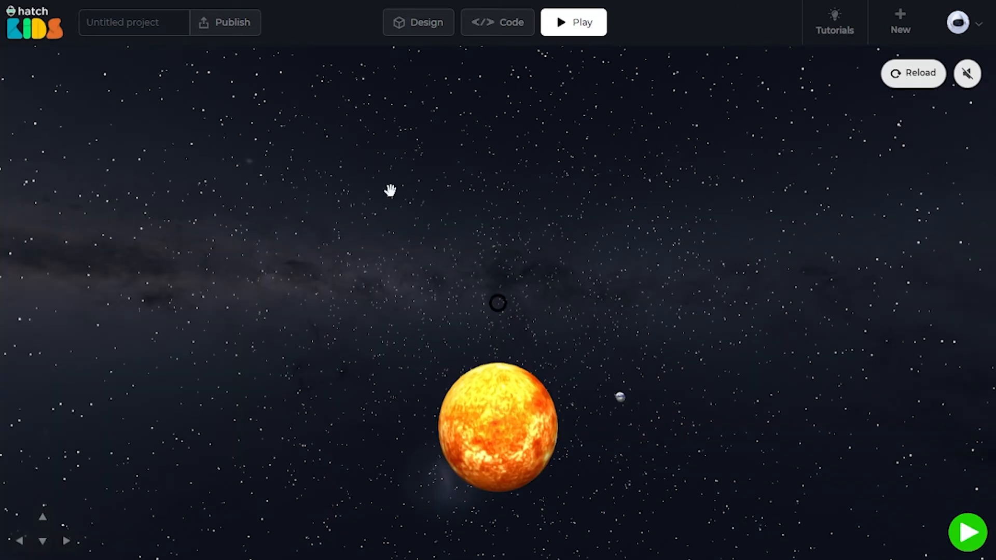
pyautogui.moveTo(390, 190); pyautogui.dragTo(475, 273)
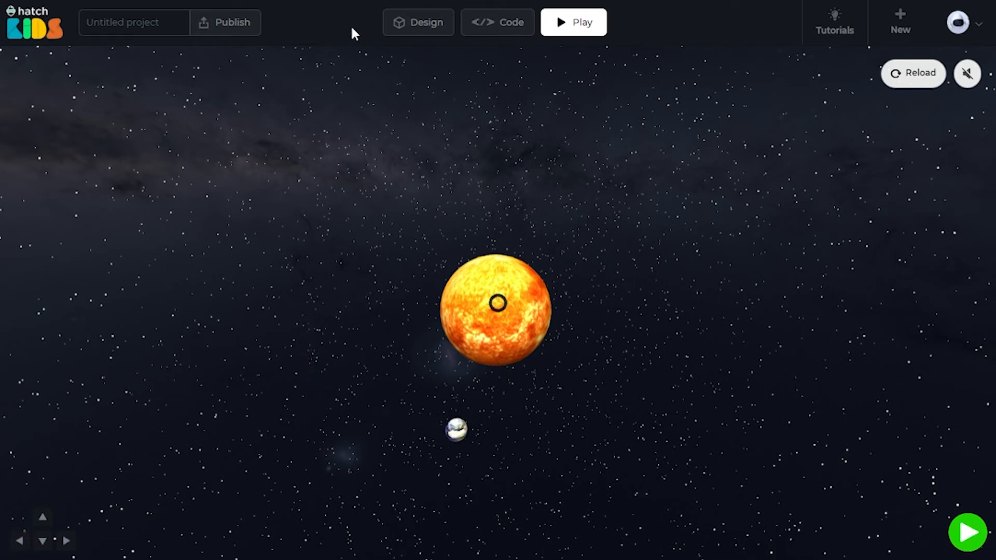
pyautogui.click(397, 30)
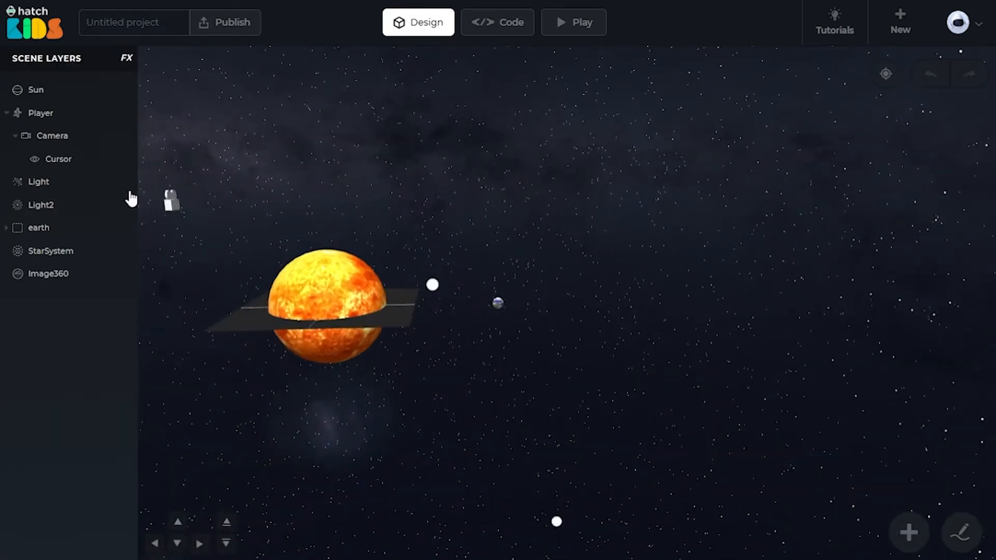
# Add an animation to the StarSystem layer and make it change the rotation.
pyautogui.click(36, 256)
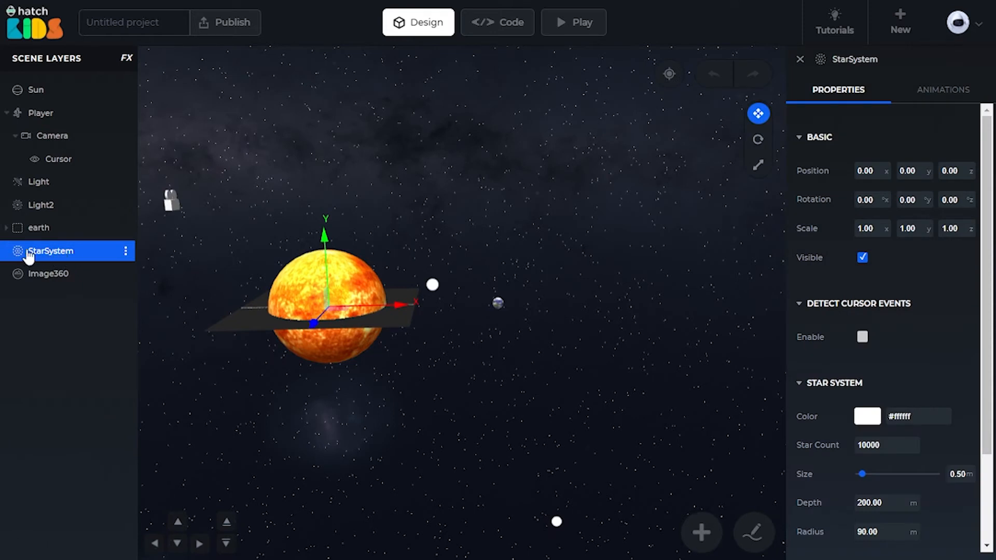
pyautogui.click(933, 99)
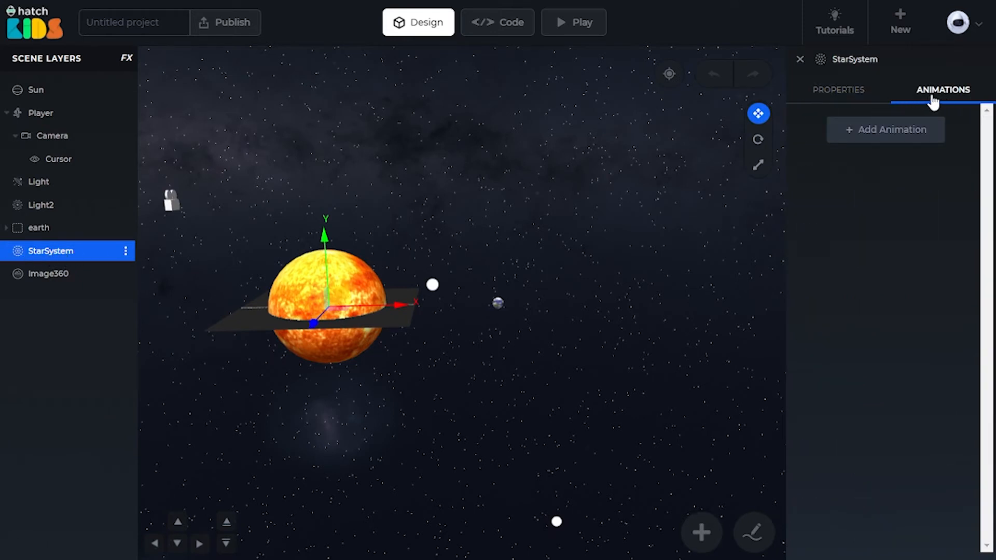
pyautogui.click(882, 137)
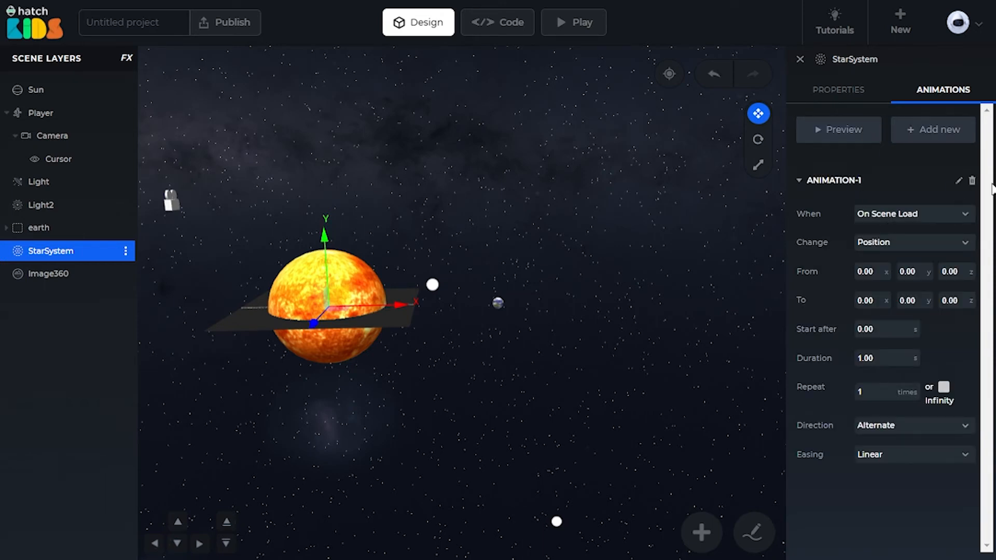
pyautogui.click(884, 244)
# Set the StarSystem animation's end rotation to Y 360.00, duration to 360.00 s and repeat to infinity, choosing its direction and easing.
pyautogui.click(886, 285)
pyautogui.write('360.00')
pyautogui.write('360.00')
pyautogui.click(943, 387)
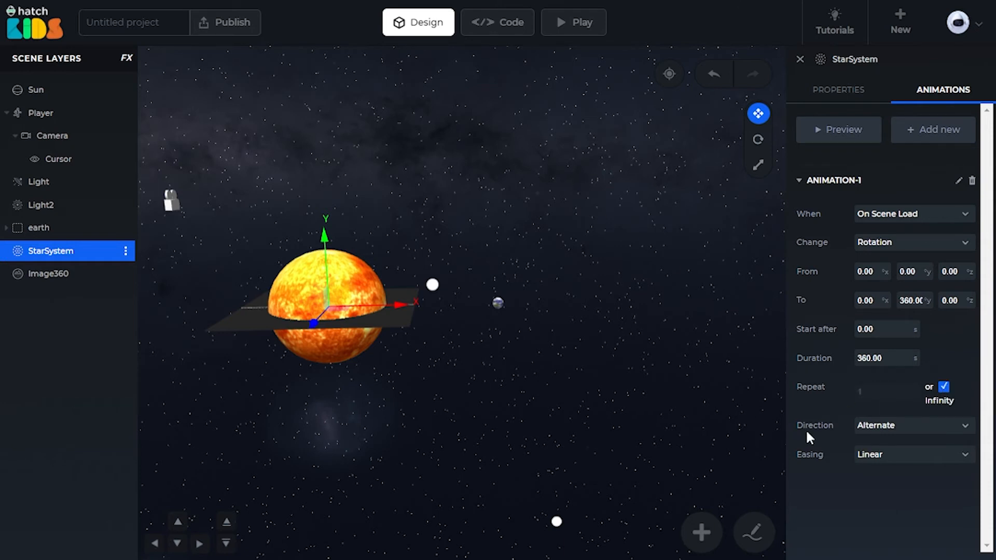
pyautogui.click(884, 436)
pyautogui.click(877, 455)
# Play the scene to check the rotating star system and go back to designing.
pyautogui.click(570, 24)
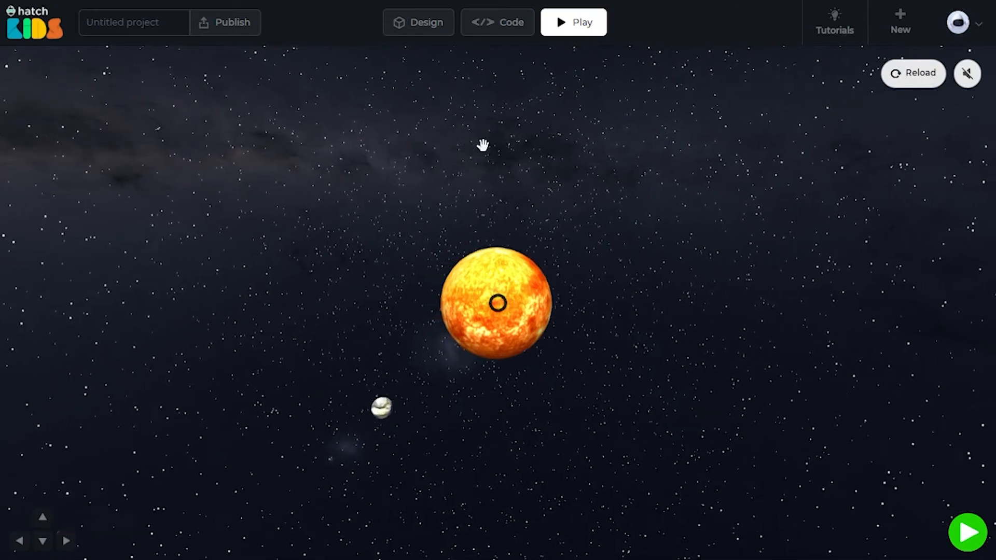
pyautogui.click(410, 25)
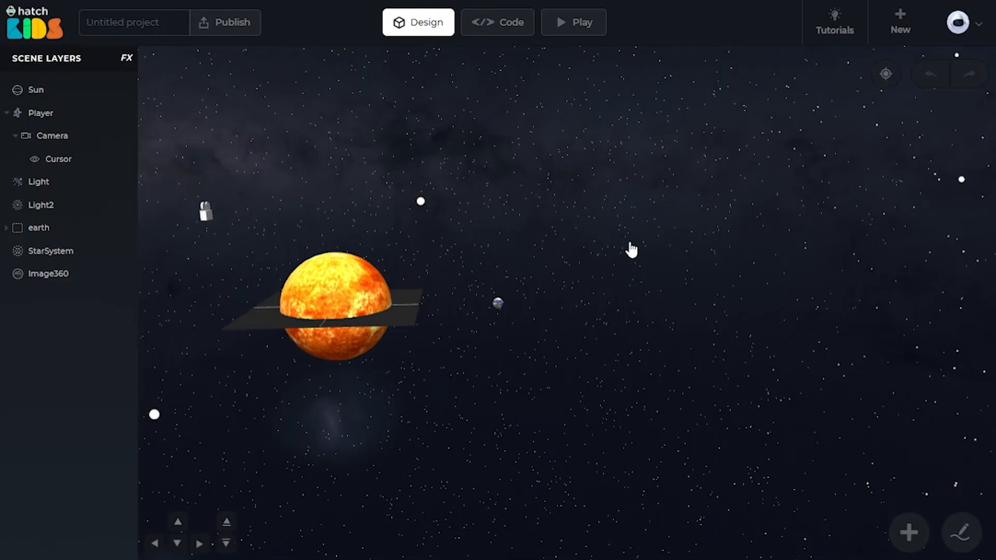
# Clone the earth layer to create the base for a second planet.
pyautogui.moveTo(631, 250); pyautogui.dragTo(639, 304)
pyautogui.scroll(3, 622, 337)
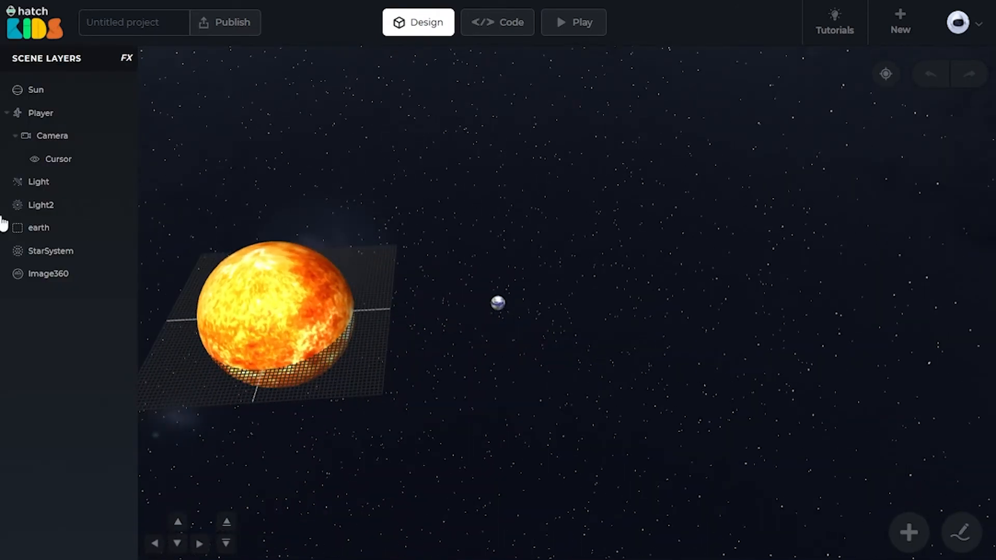
pyautogui.click(37, 227)
pyautogui.click(127, 229)
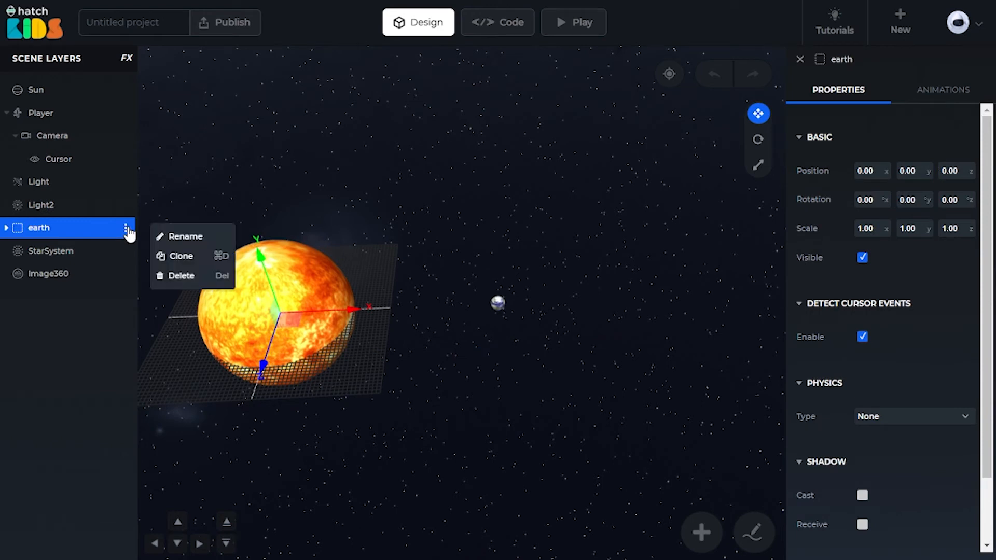
pyautogui.click(178, 258)
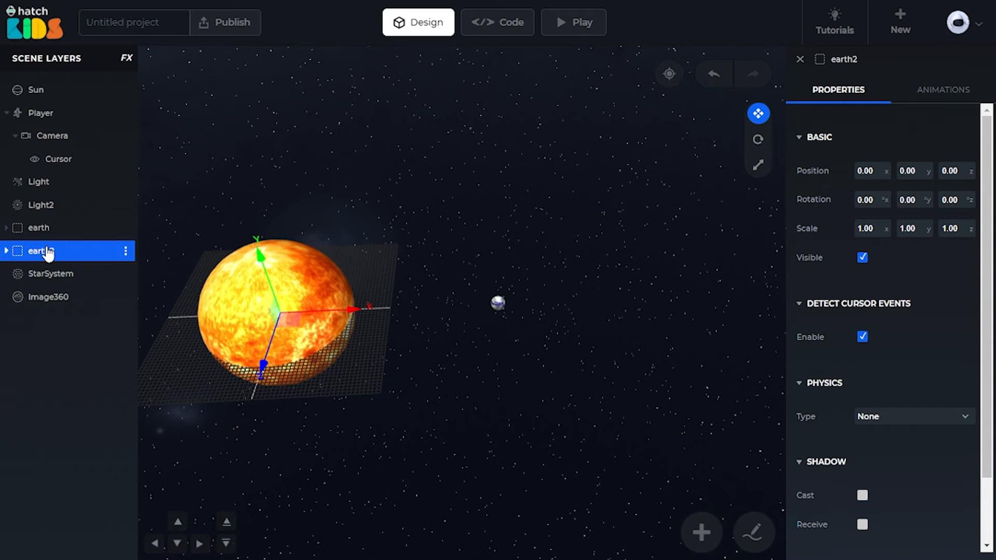
# Expand the earth2 layer and set the X position of its earth_sphere2 to 18.00, closer to the Sun.
pyautogui.click(6, 251)
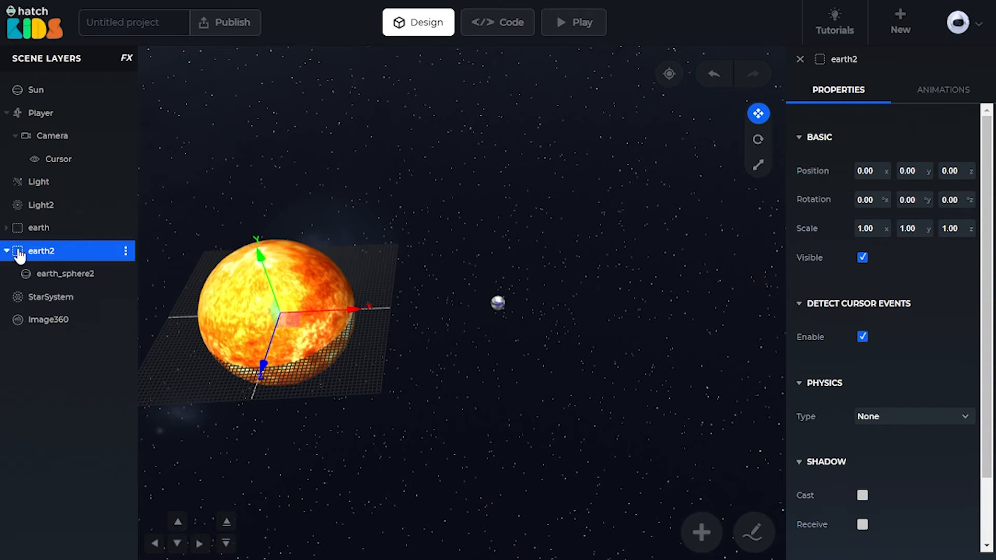
pyautogui.click(27, 280)
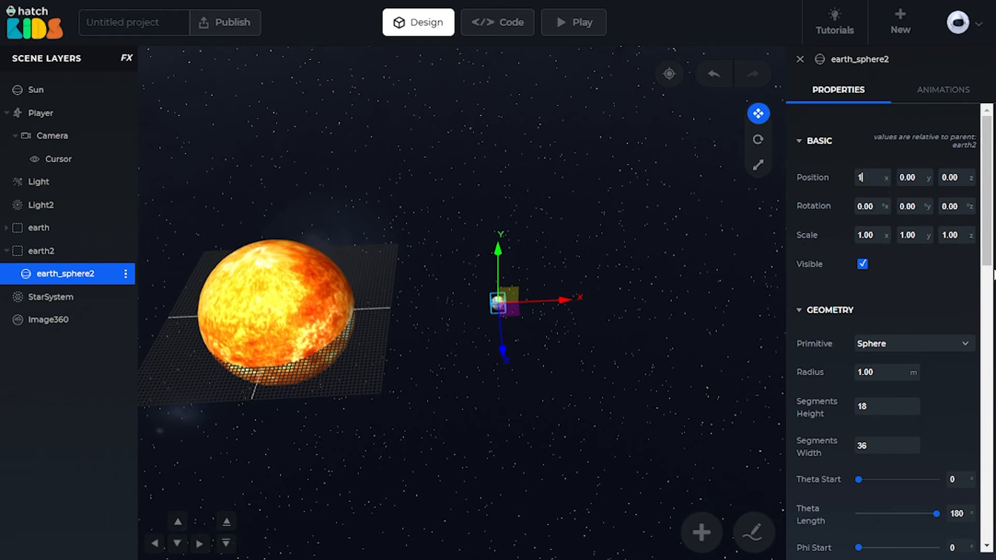
pyautogui.press('Return')
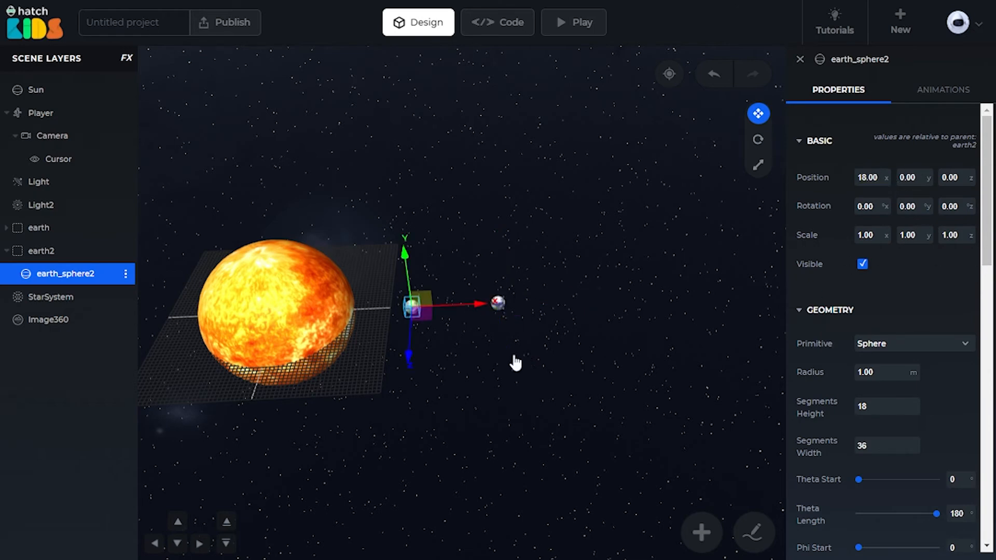
pyautogui.scroll(3, 506, 363)
pyautogui.moveTo(425, 388); pyautogui.dragTo(453, 335)
pyautogui.scroll(3, 452, 334)
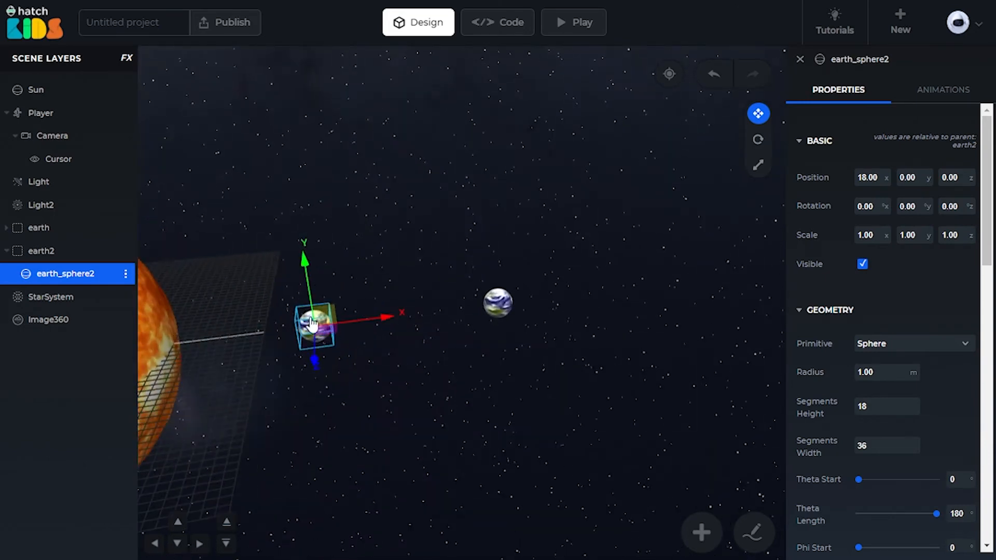
pyautogui.moveTo(413, 240); pyautogui.dragTo(262, 260)
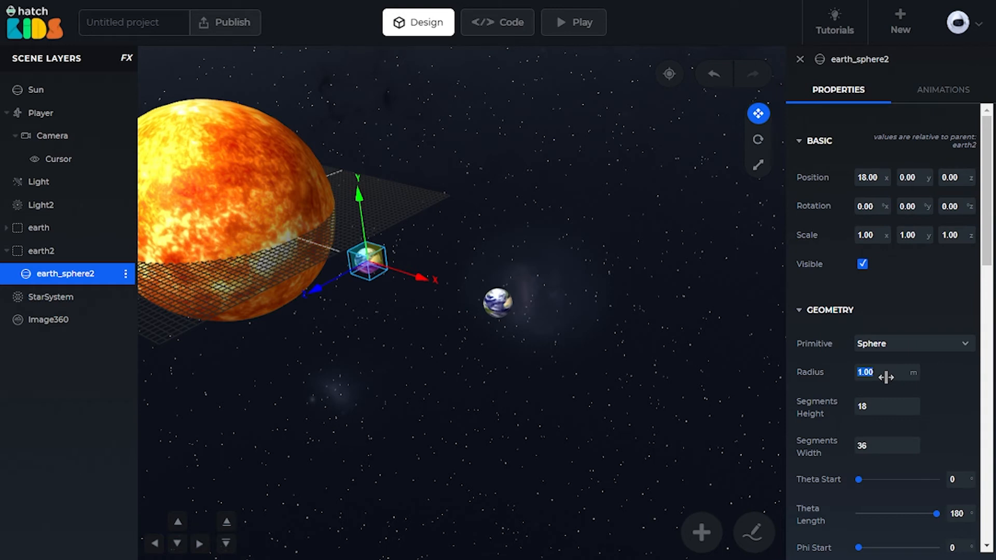
# Set the radius of earth_sphere2 to 0.60 m and replace its texture with the 2k Venus surface image.
pyautogui.click(885, 377)
pyautogui.write('0.60')
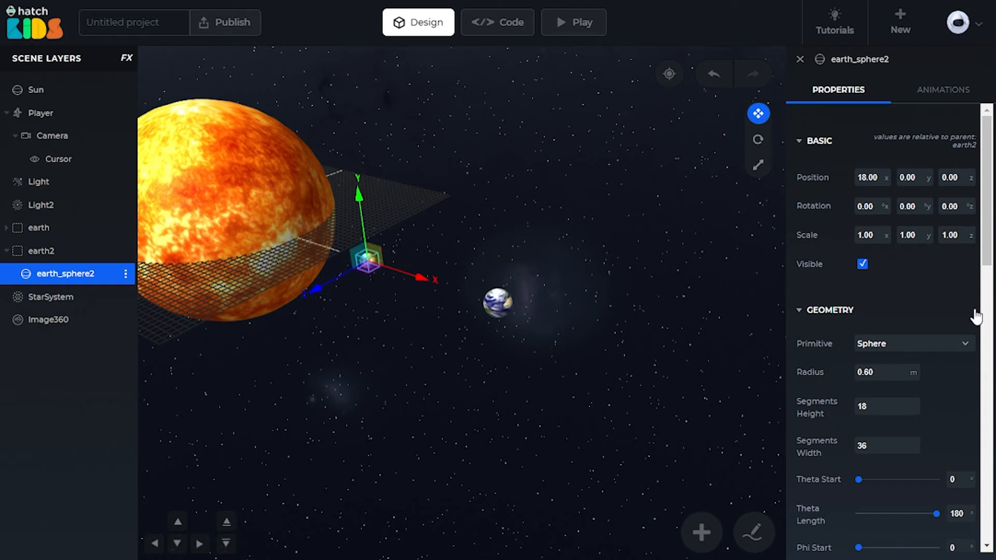
pyautogui.moveTo(983, 251); pyautogui.dragTo(984, 381)
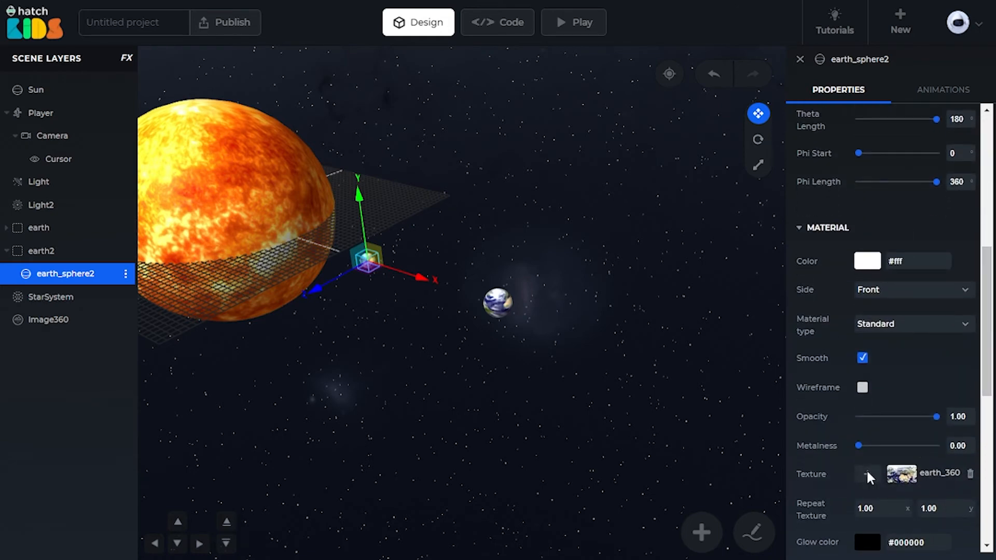
pyautogui.click(866, 473)
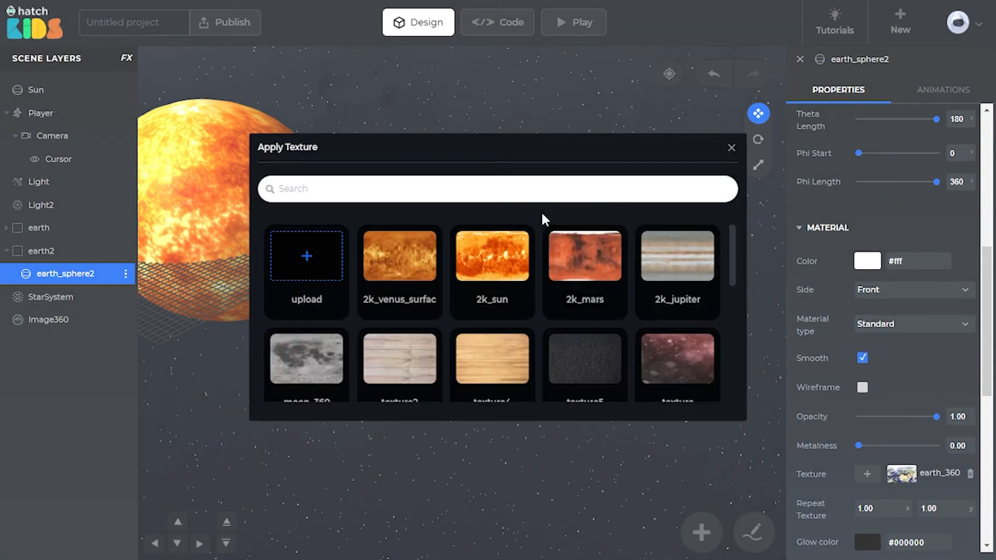
pyautogui.moveTo(415, 267)
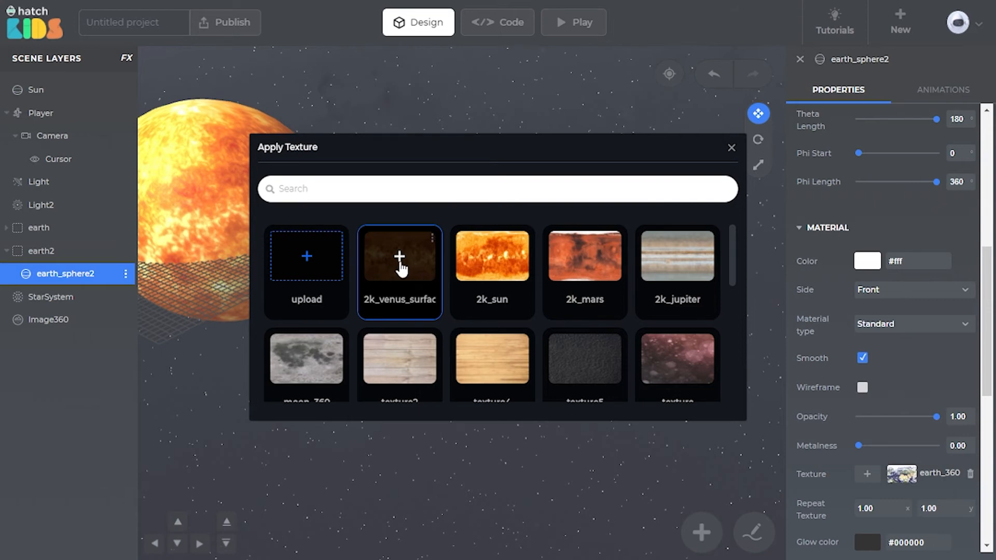
pyautogui.click(400, 257)
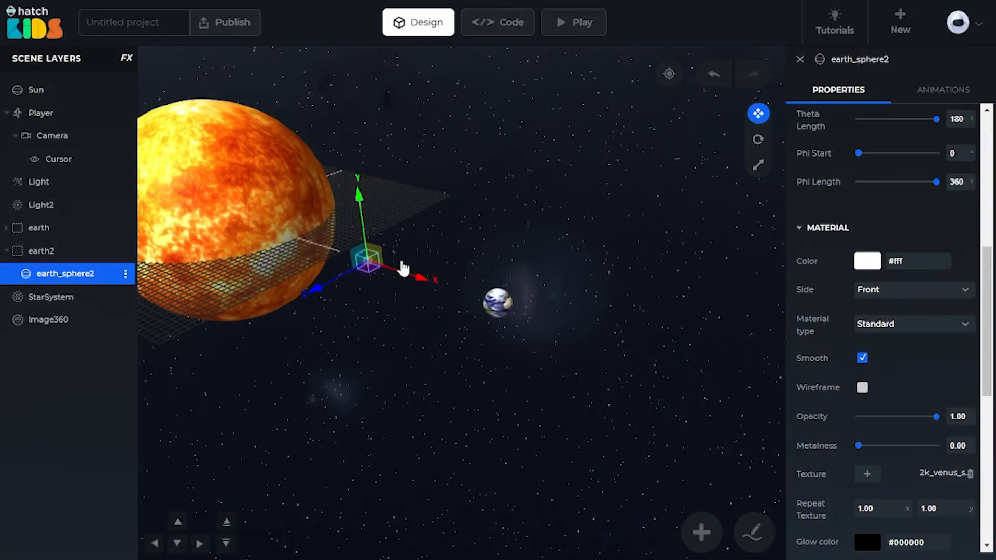
# Play the scene to check the smaller Venus-textured planet's orbit around the Sun and go back to designing.
pyautogui.scroll(5, 329, 285)
pyautogui.moveTo(329, 286); pyautogui.dragTo(244, 278)
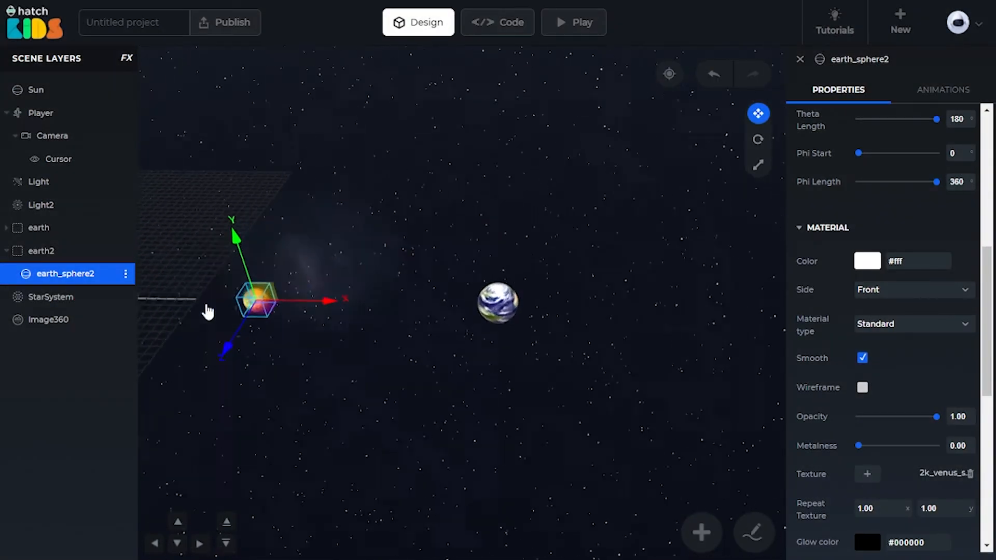
pyautogui.click(581, 22)
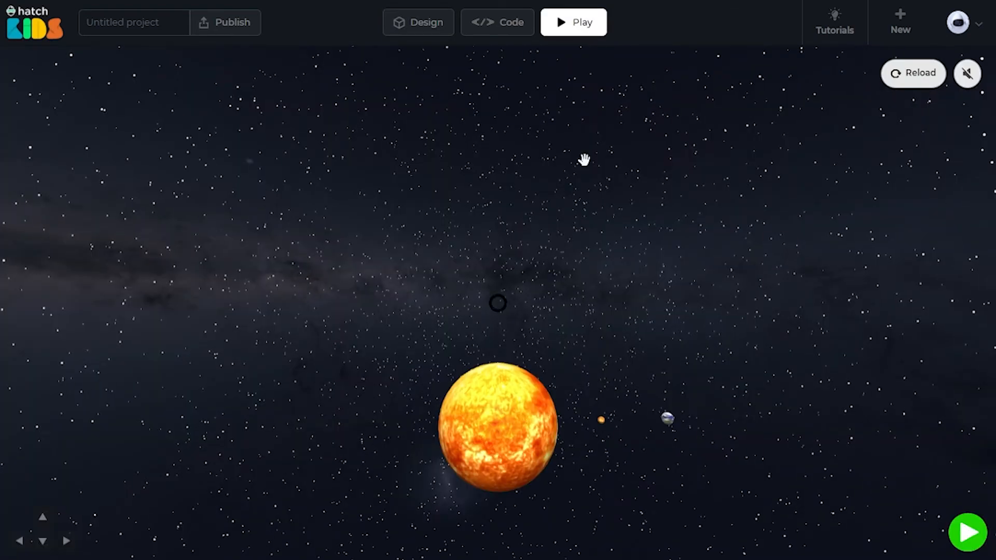
pyautogui.moveTo(551, 269); pyautogui.dragTo(522, 365)
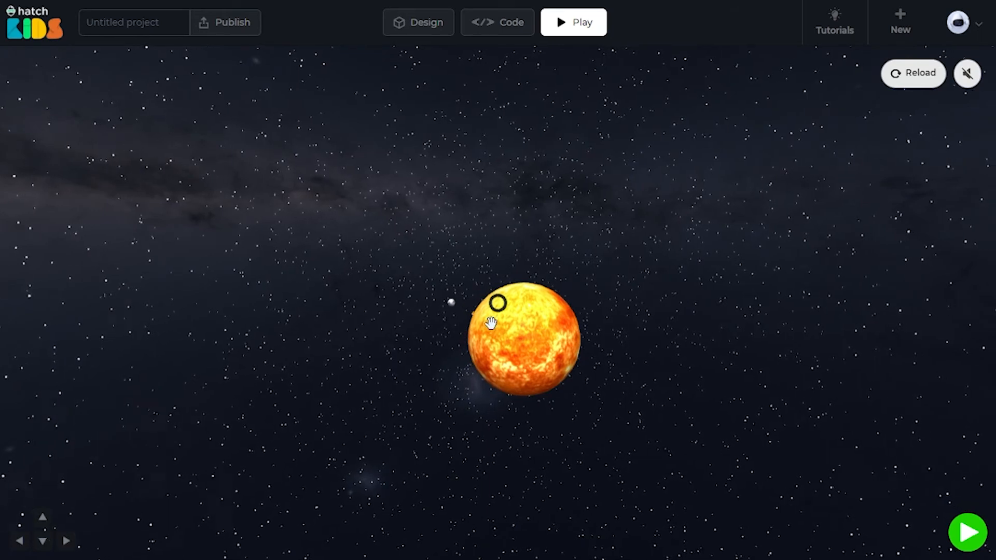
pyautogui.click(428, 30)
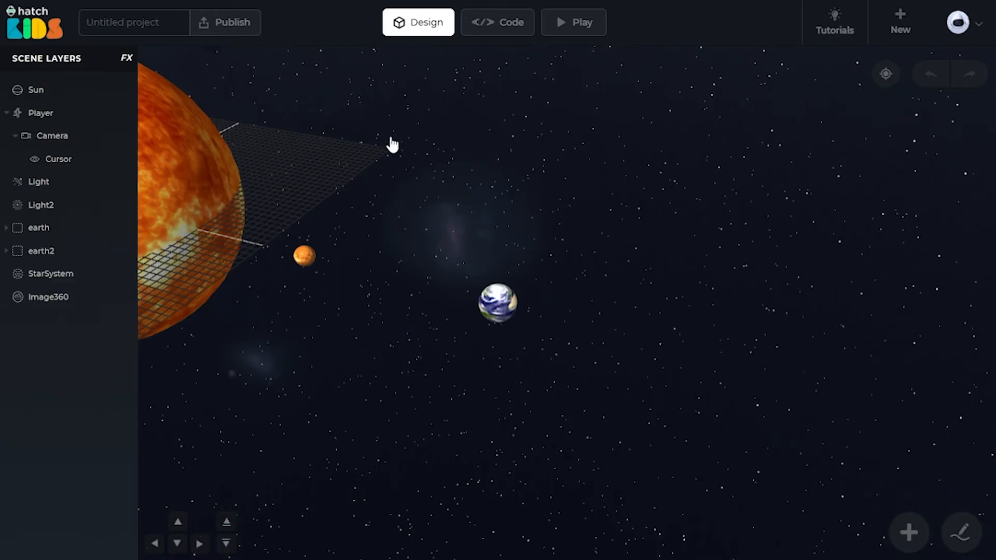
# Rename the earth2 layer as venus.
pyautogui.click(41, 253)
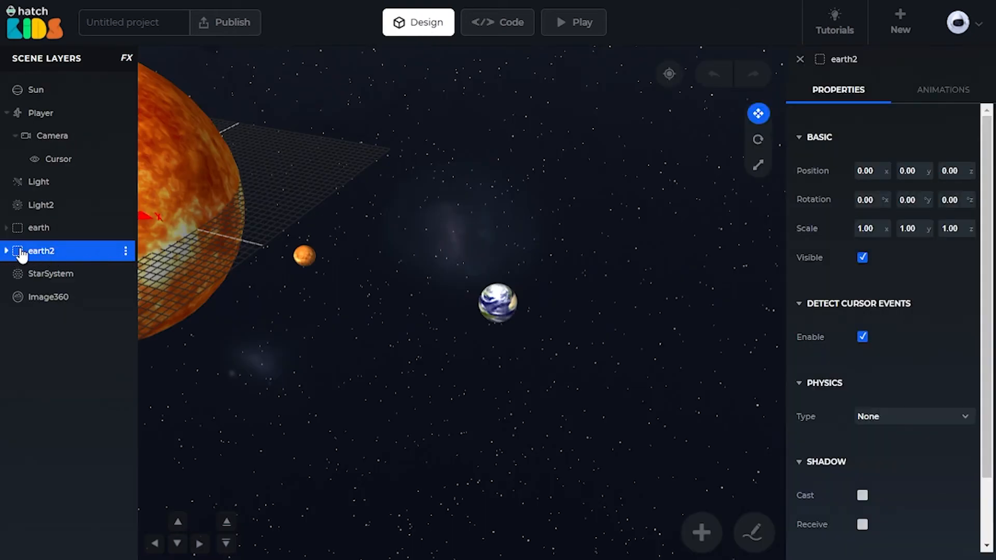
pyautogui.click(126, 252)
pyautogui.click(181, 261)
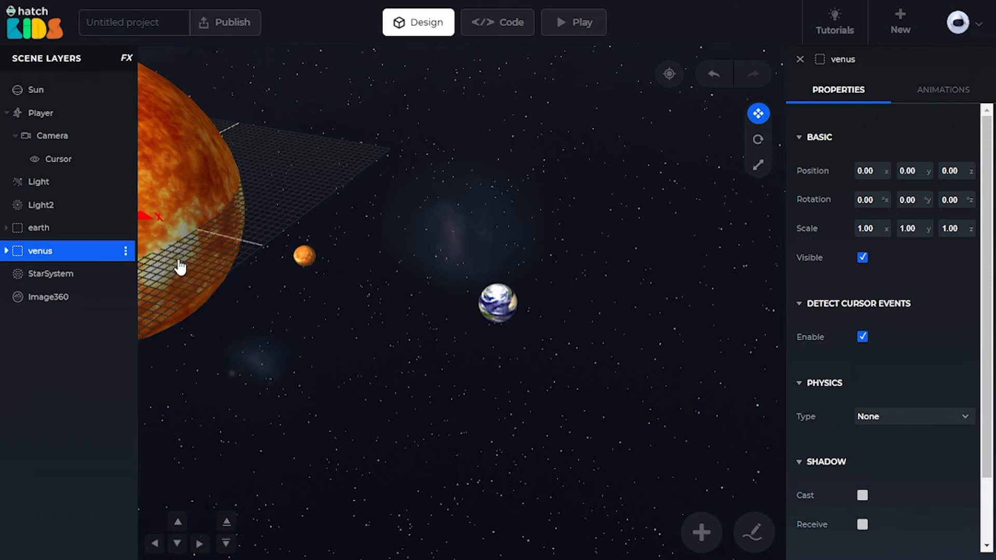
# Expand the venus layer and rename its child sphere as venus_sphere.
pyautogui.click(6, 250)
pyautogui.click(58, 278)
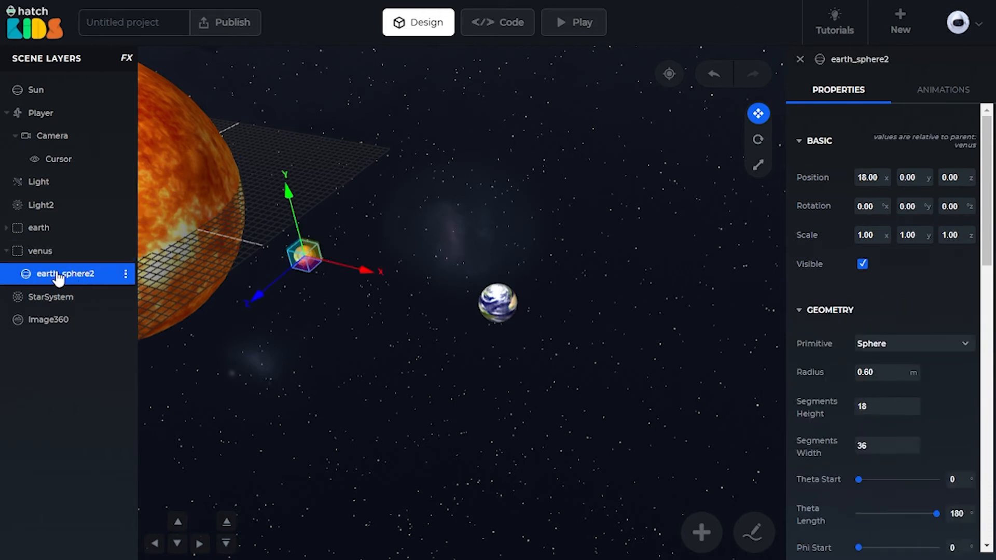
pyautogui.click(126, 273)
pyautogui.click(164, 290)
pyautogui.press('BackSpace')
pyautogui.press('BackSpace')
pyautogui.press('BackSpace')
pyautogui.press('BackSpace')
pyautogui.press('BackSpace')
pyautogui.press('BackSpace')
pyautogui.press('Return')
# Compare the rotation animation settings of the venus and earth layers.
pyautogui.click(16, 253)
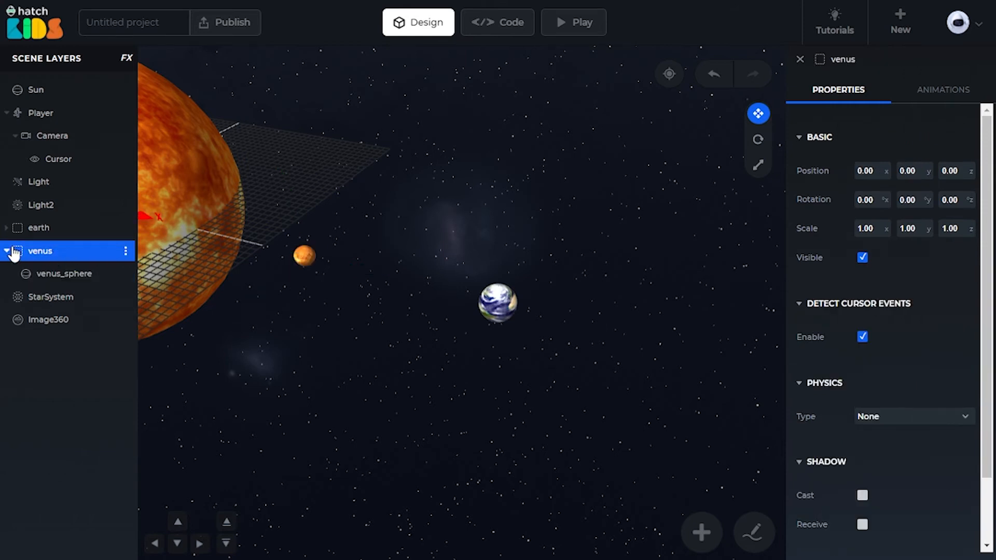
pyautogui.click(943, 91)
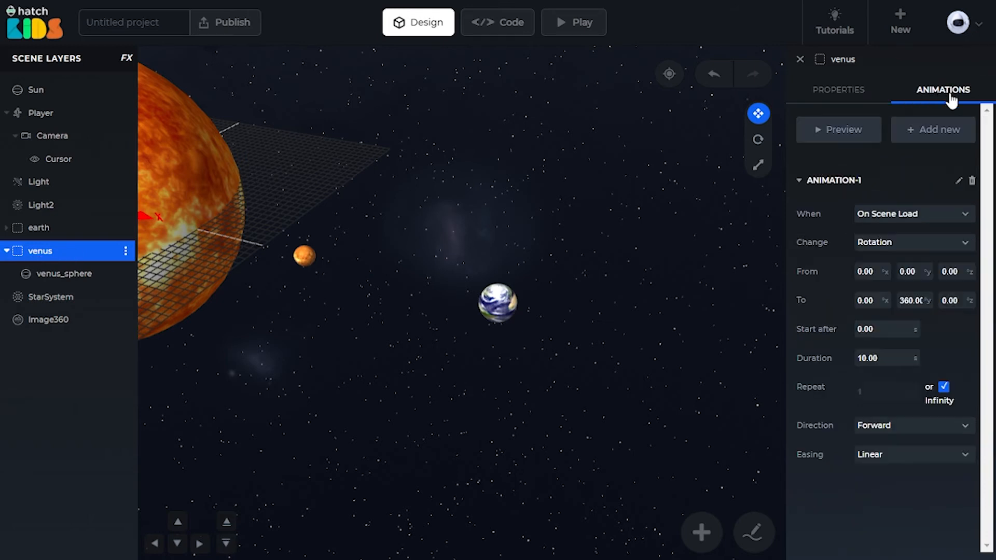
pyautogui.click(46, 229)
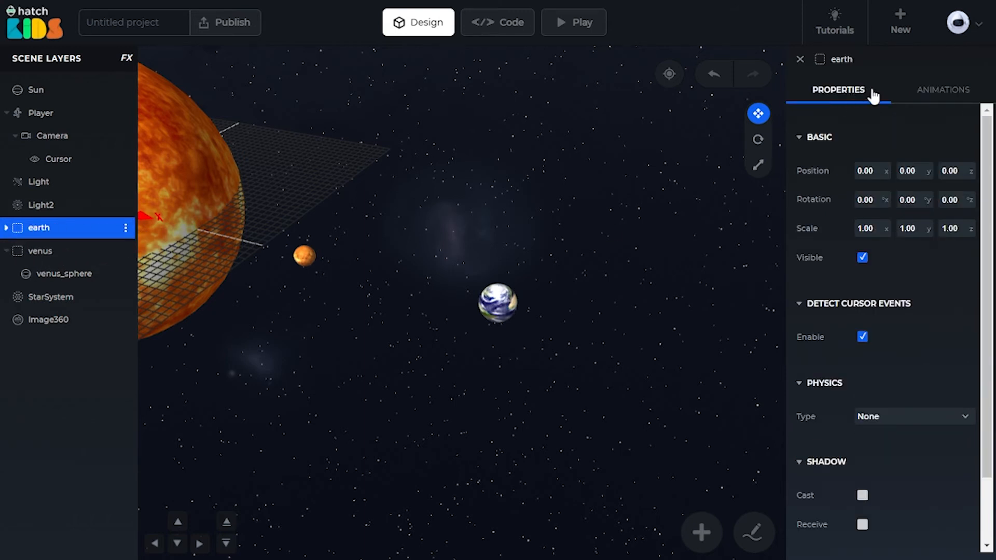
pyautogui.click(942, 92)
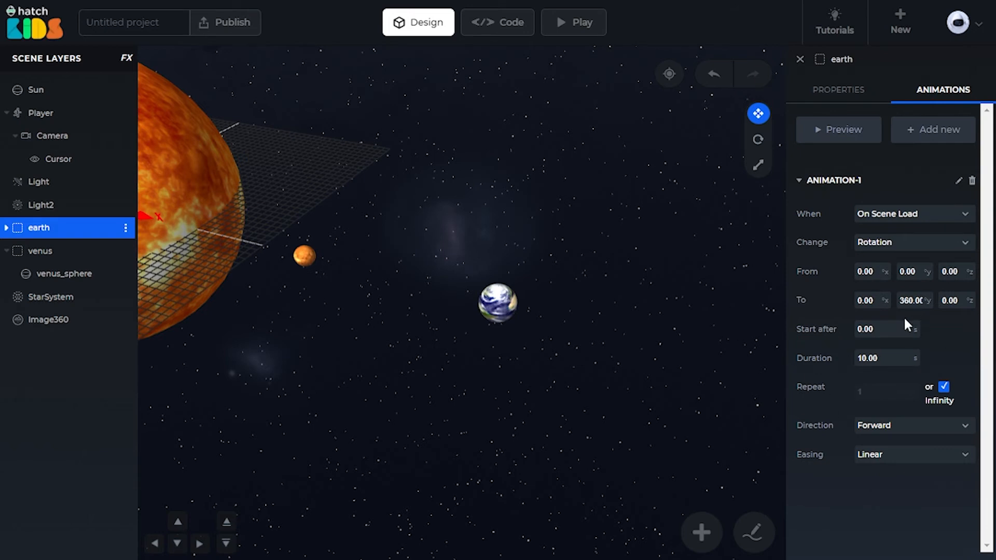
pyautogui.click(47, 253)
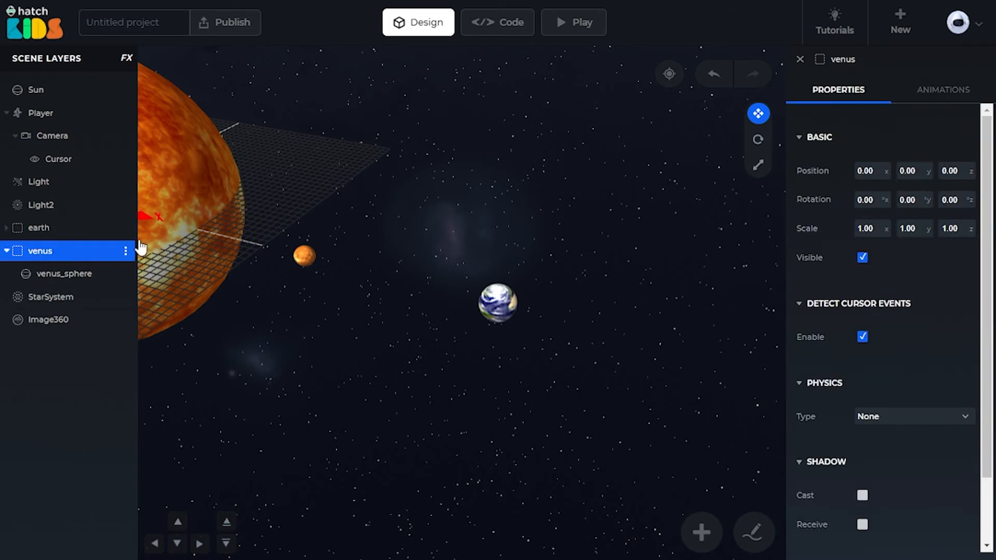
pyautogui.click(942, 97)
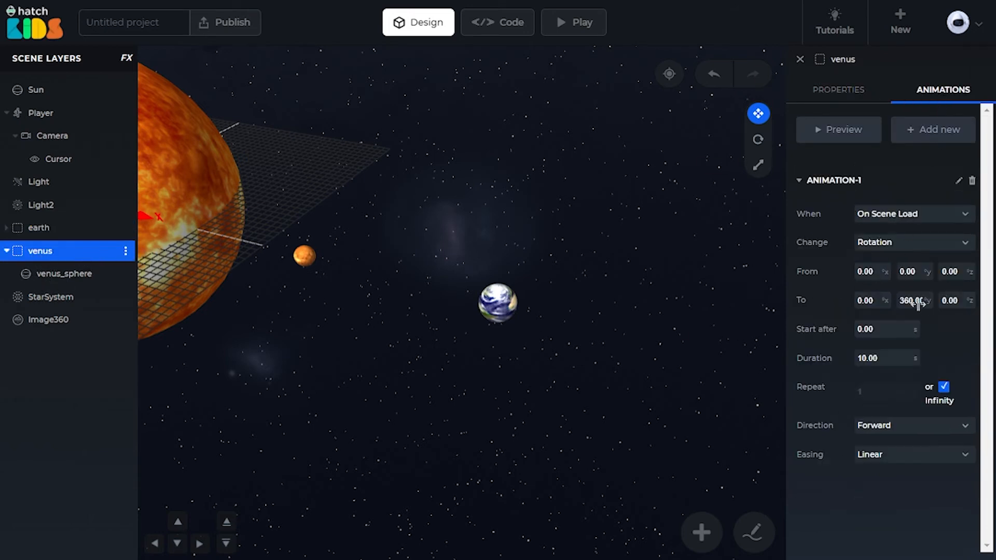
pyautogui.click(40, 230)
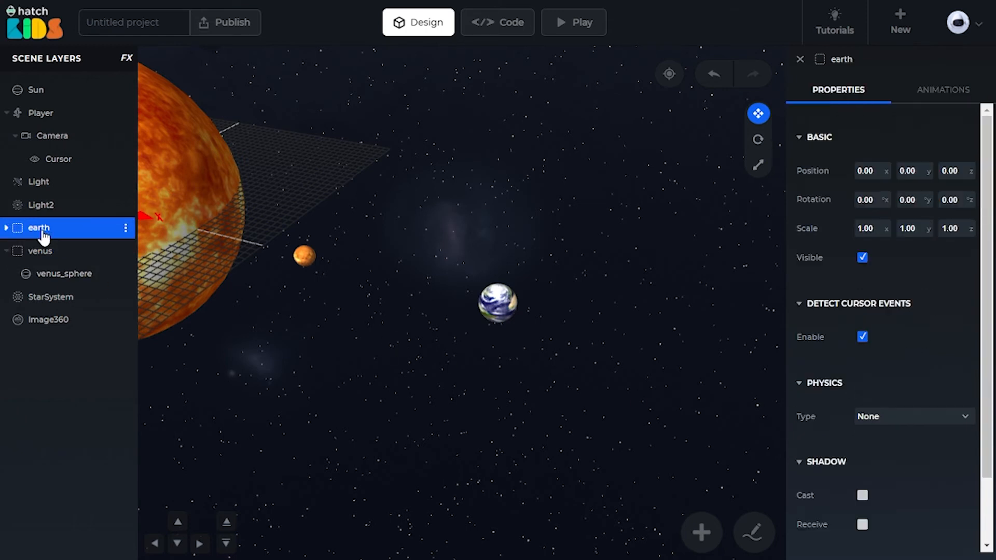
# Set the duration of the venus layer's rotation animation to 7 s.
pyautogui.click(23, 254)
pyautogui.click(931, 91)
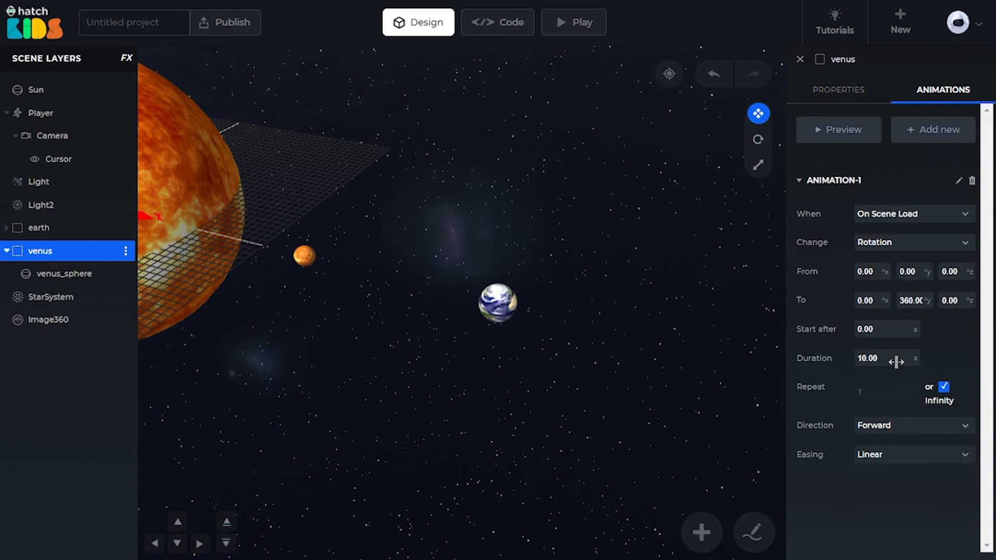
pyautogui.write('7')
pyautogui.scroll(-3, 313, 255)
# Play the scene to compare the orbit speeds of Venus and Earth, and return to the design view.
pyautogui.click(575, 31)
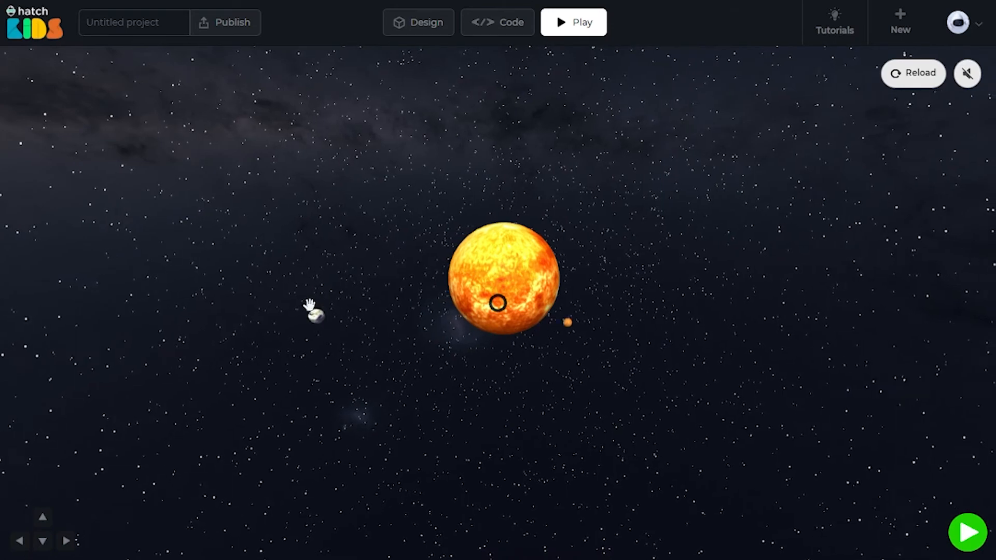
pyautogui.click(412, 34)
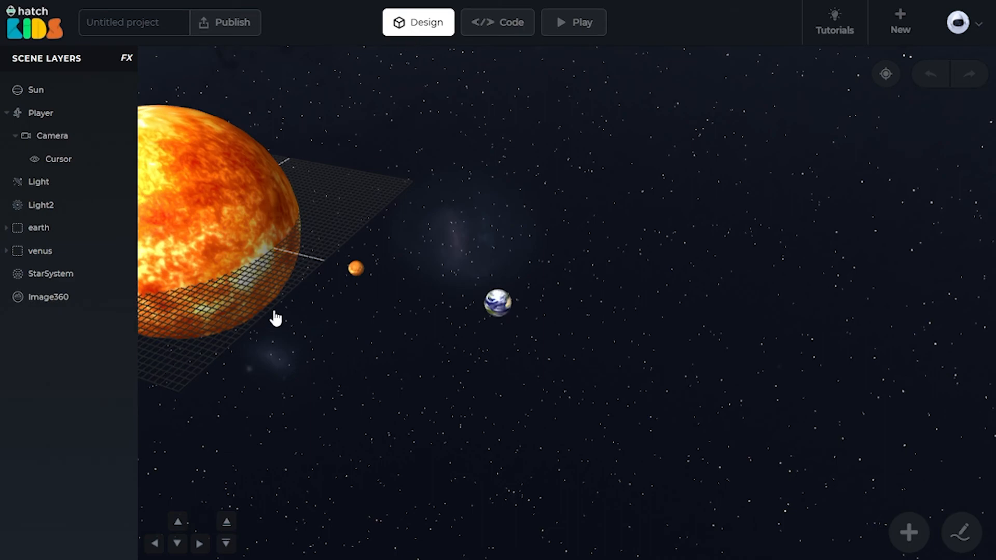
# Clone the earth layer to create the base for a moon.
pyautogui.scroll(-8, 300, 269)
pyautogui.moveTo(553, 258); pyautogui.dragTo(667, 251)
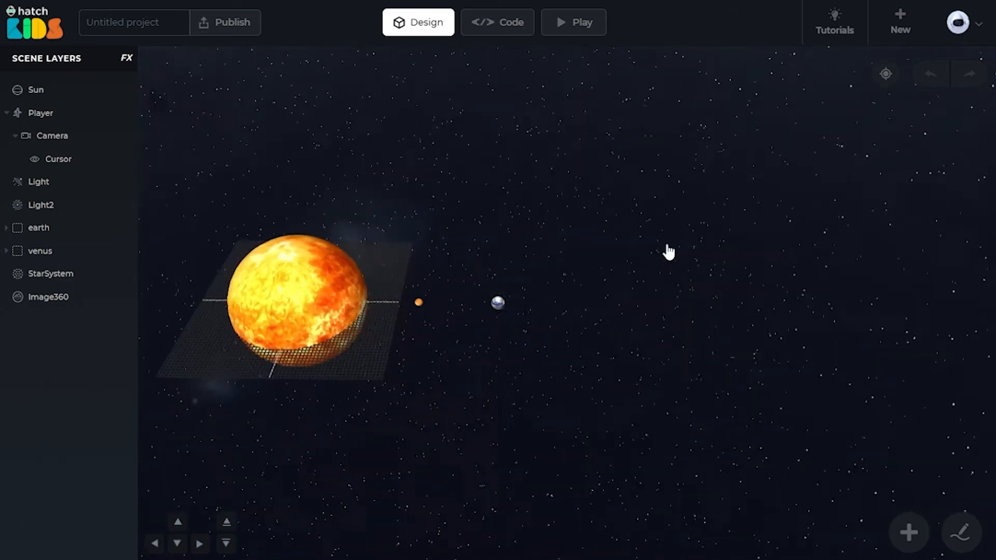
pyautogui.click(74, 236)
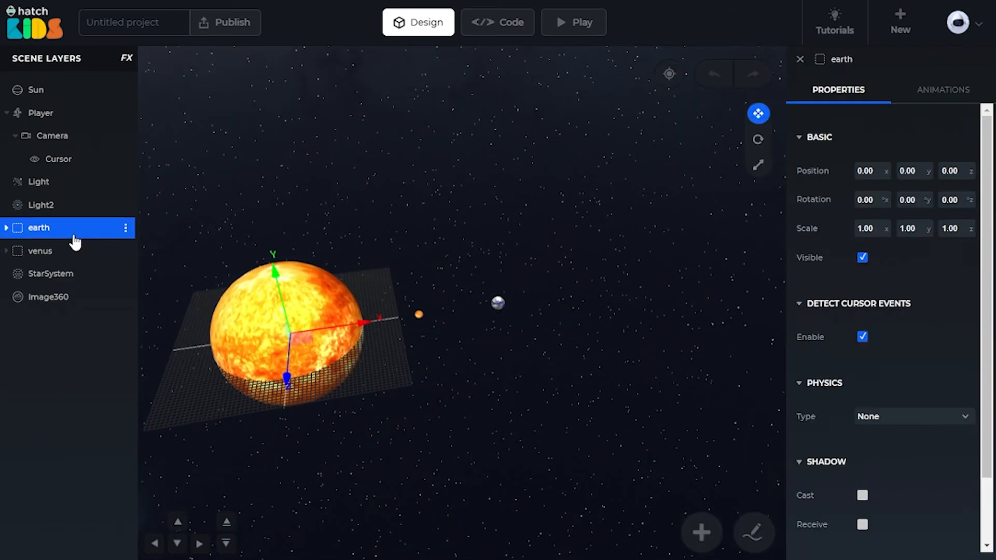
pyautogui.scroll(3, 591, 246)
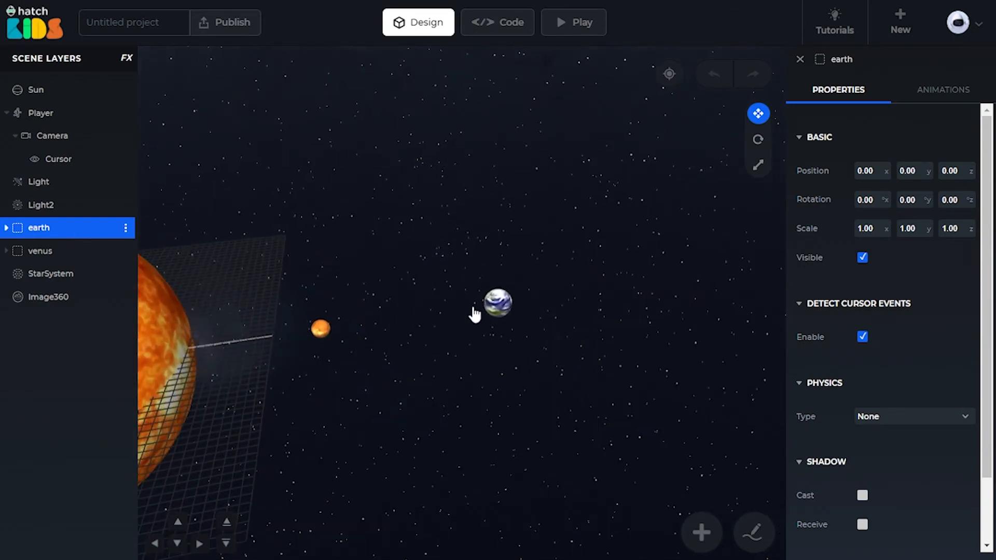
pyautogui.click(126, 231)
pyautogui.click(176, 255)
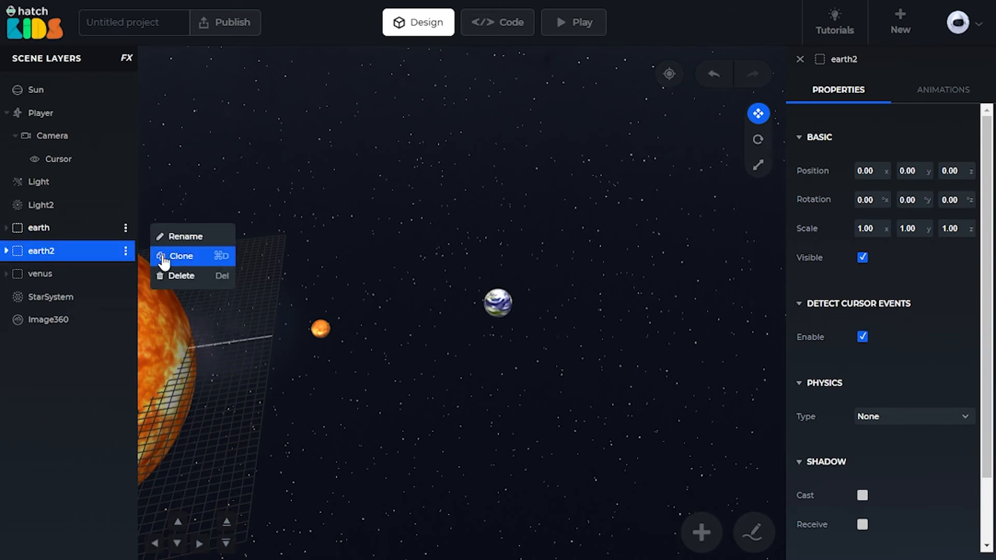
# Move the cloned earth2 layer along the X axis away from the Sun to about X 12.84.
pyautogui.scroll(-5, 363, 309)
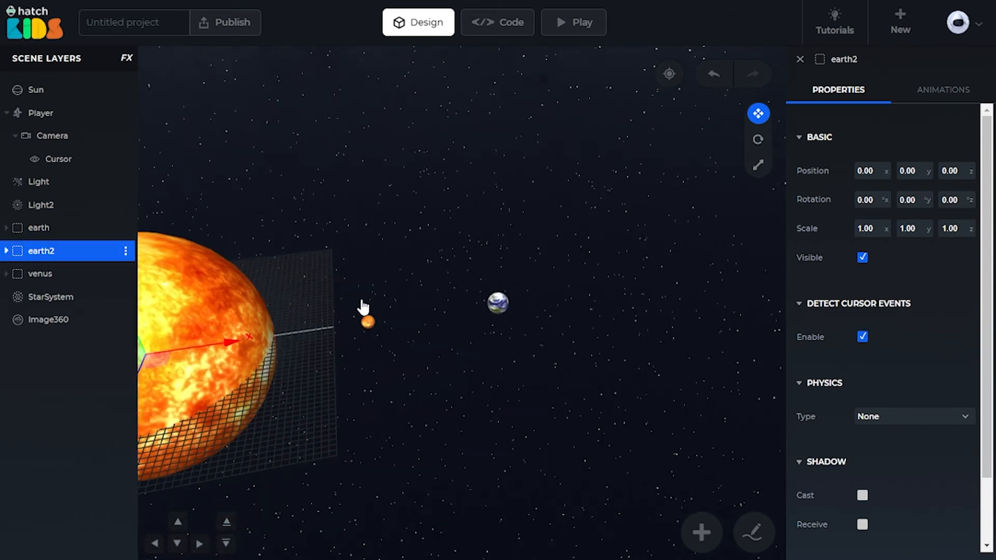
pyautogui.moveTo(309, 334); pyautogui.dragTo(420, 325)
pyautogui.scroll(3, 485, 327)
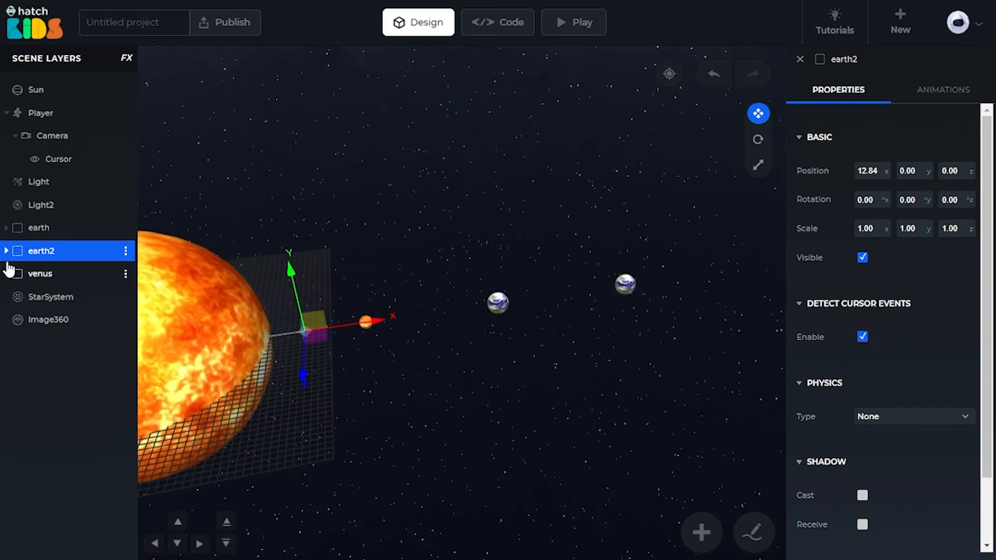
# Rename the cloned earth2 layer as moon.
pyautogui.click(125, 251)
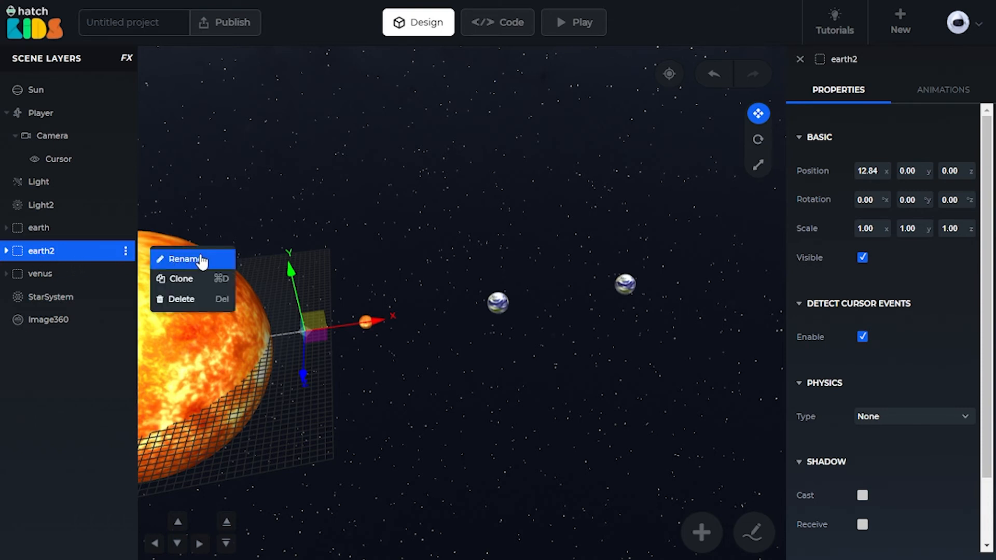
pyautogui.click(201, 261)
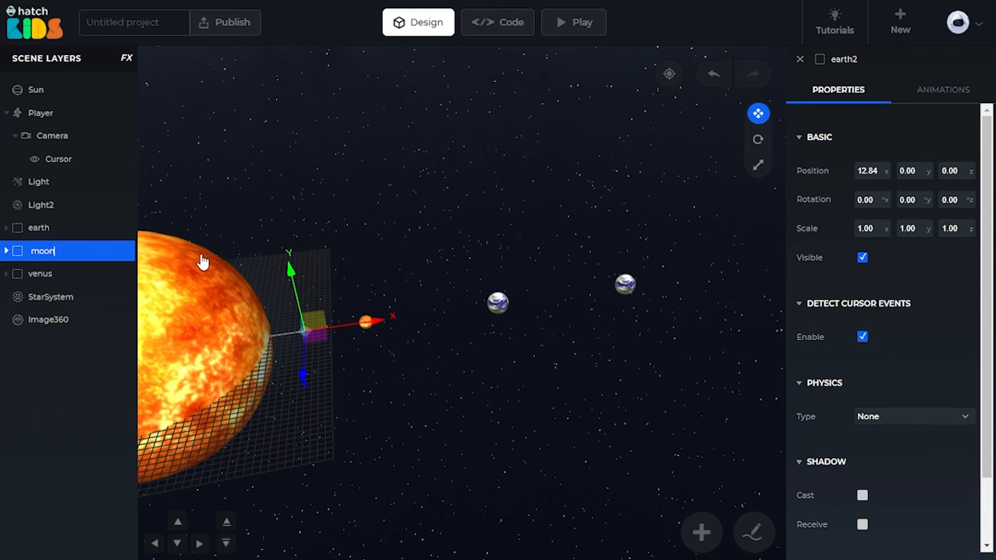
pyautogui.press('Return')
# Expand the moon layer and rename its child sphere as moon_sphere.
pyautogui.click(5, 253)
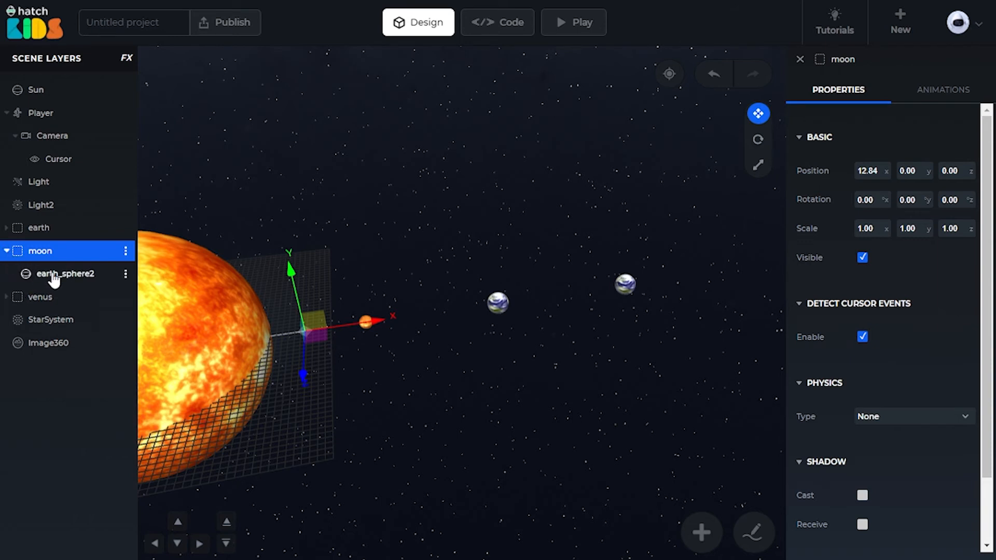
pyautogui.click(78, 276)
pyautogui.click(128, 285)
pyautogui.click(163, 292)
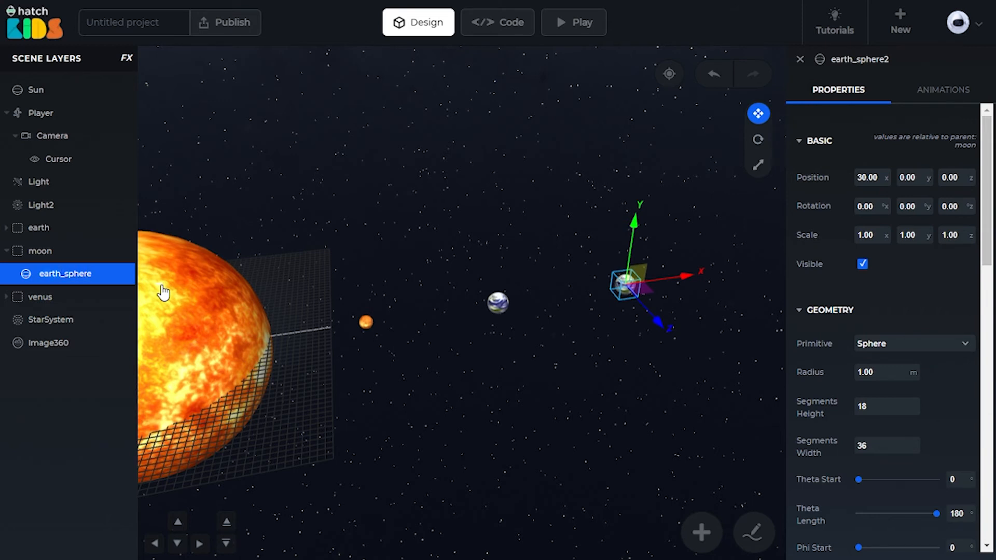
pyautogui.write('L')
pyautogui.press('Return')
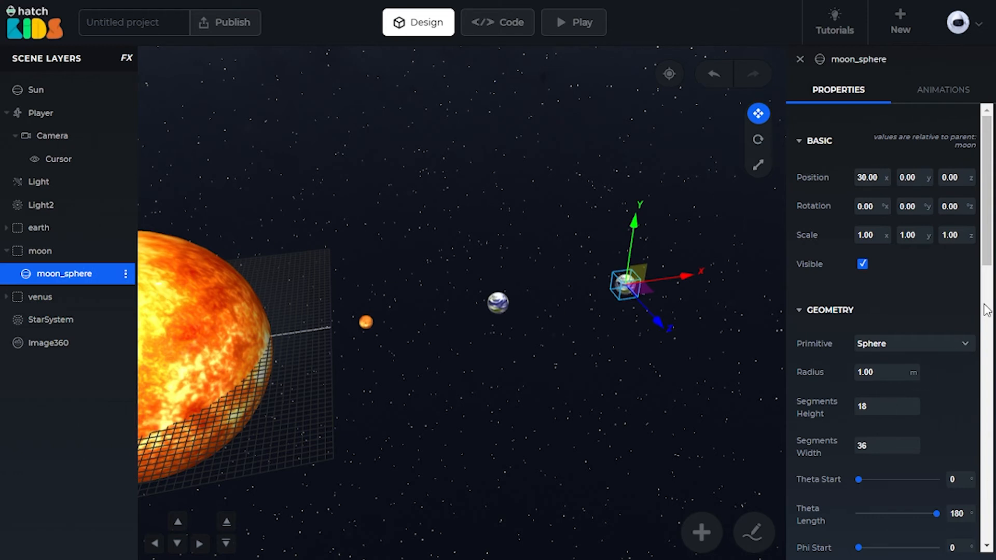
# Replace the moon_sphere material's texture with moon_360.
pyautogui.scroll(-10, 987, 310)
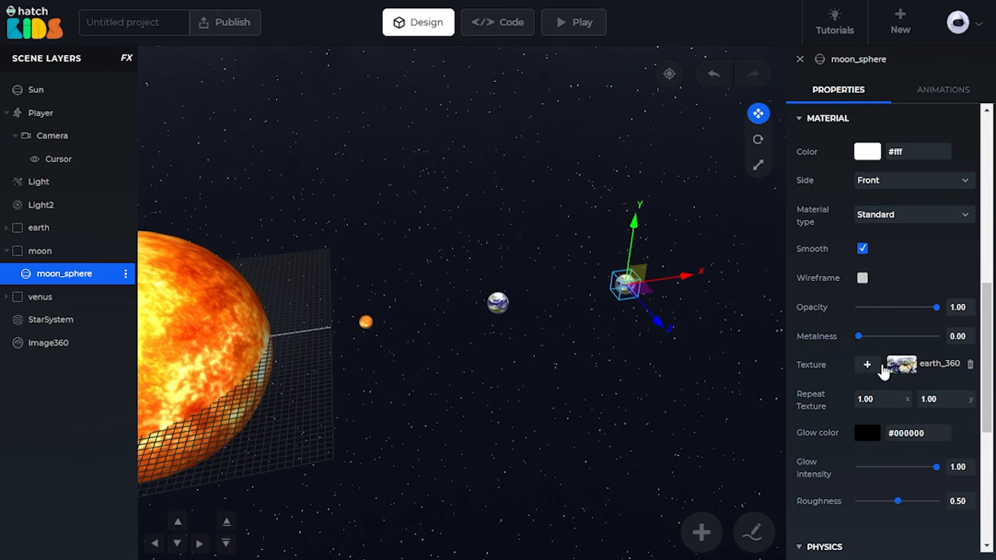
pyautogui.click(867, 369)
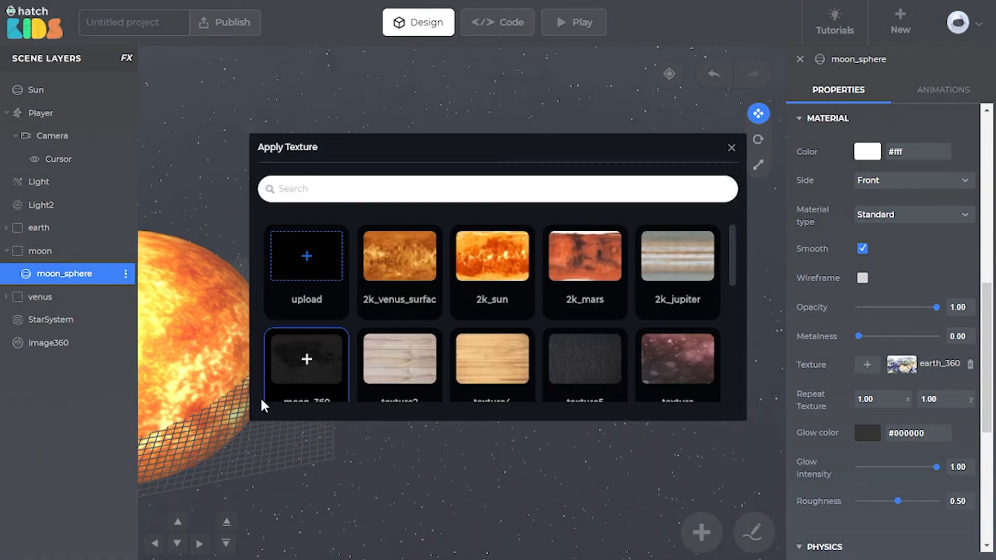
pyautogui.scroll(-1, 731, 264)
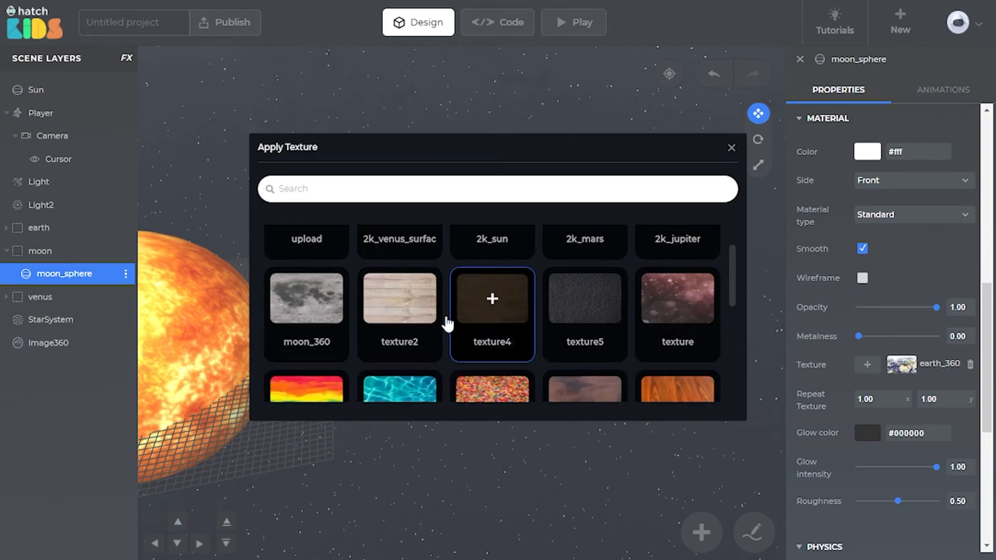
pyautogui.click(307, 306)
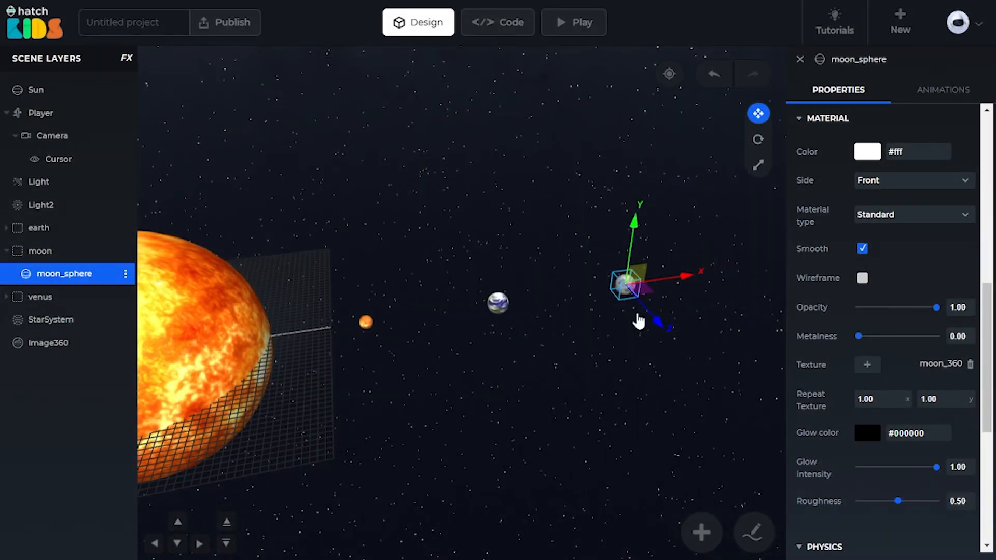
# Set the radius of moon_sphere to 0.40 m so it is smaller than Earth.
pyautogui.scroll(3, 638, 320)
pyautogui.scroll(3, 639, 320)
pyautogui.moveTo(639, 321); pyautogui.dragTo(558, 322)
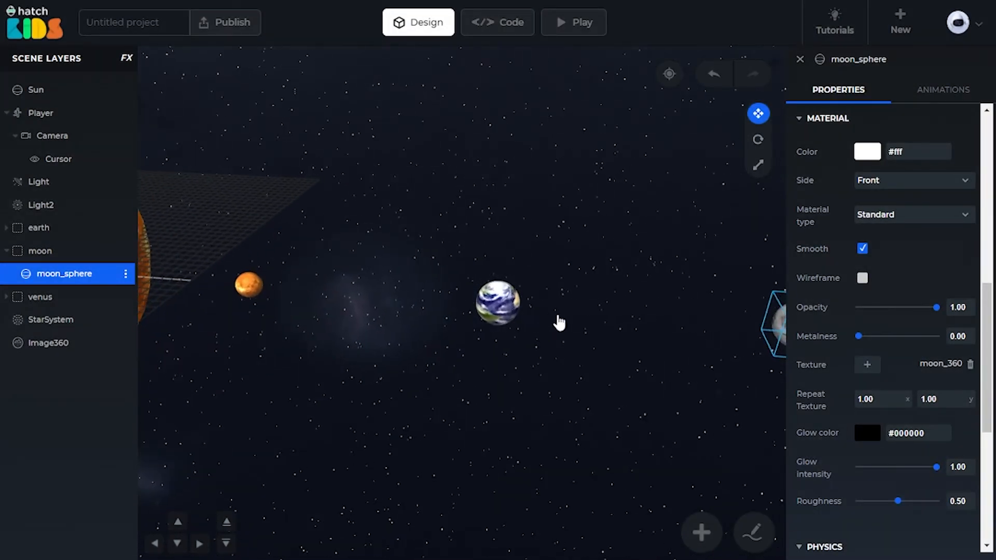
pyautogui.press('Right')
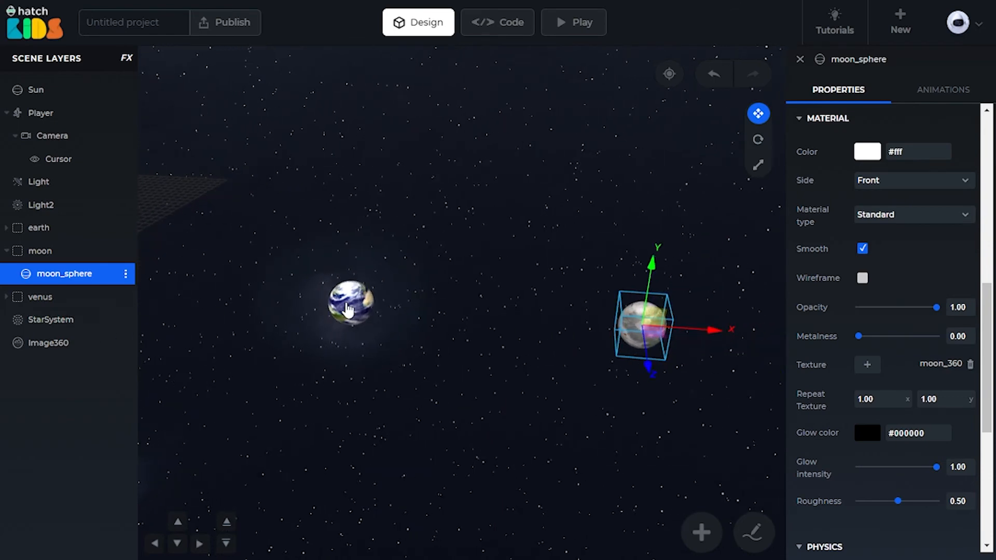
pyautogui.scroll(7, 891, 208)
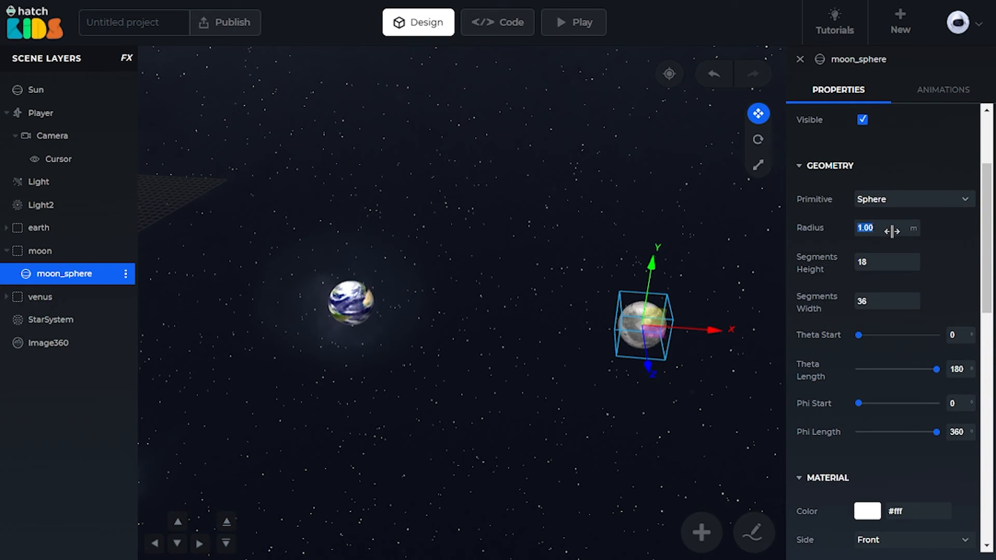
pyautogui.press('Return')
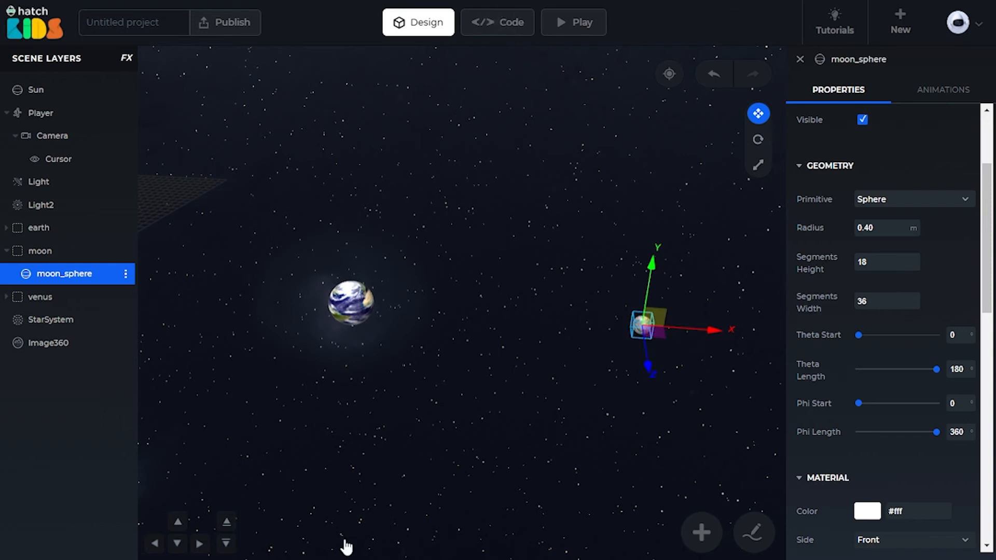
# Set the X position of moon_sphere relative to its parent moon layer to 6.
pyautogui.click(37, 252)
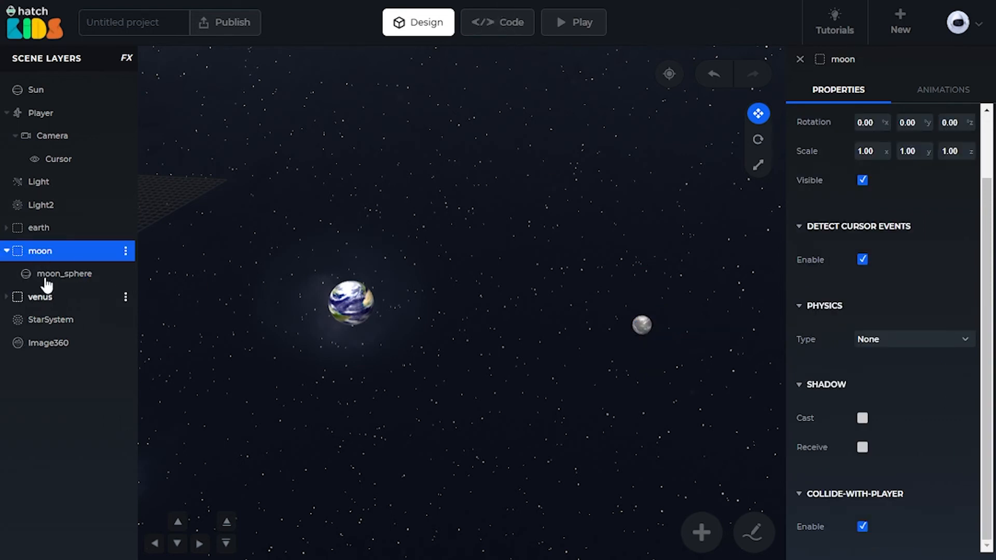
pyautogui.click(20, 278)
pyautogui.scroll(3, 861, 235)
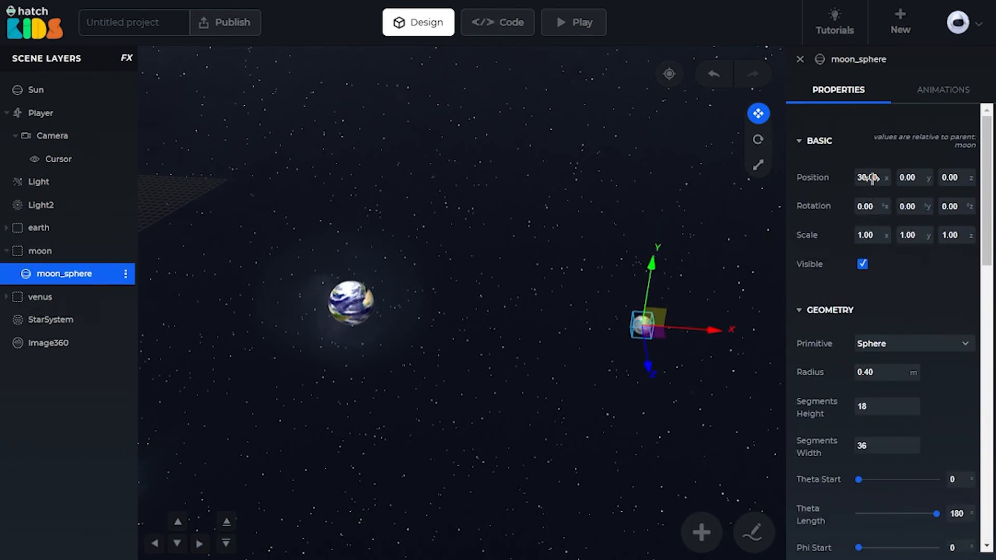
pyautogui.click(31, 253)
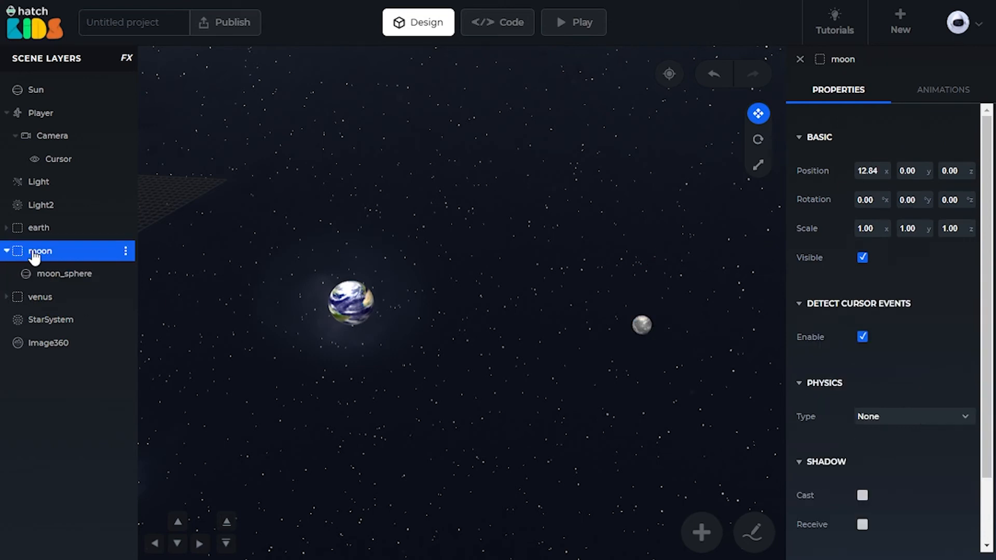
pyautogui.click(41, 278)
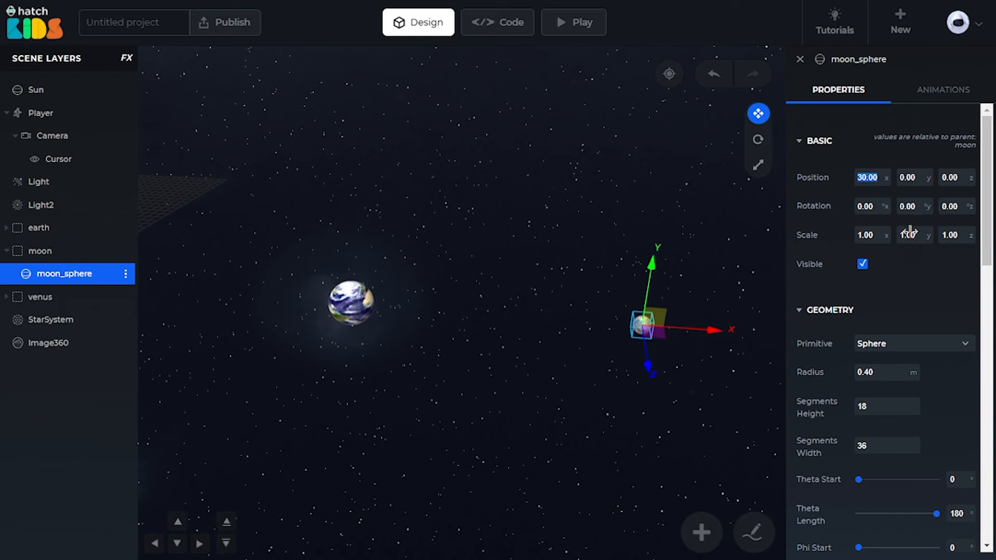
pyautogui.press('Return')
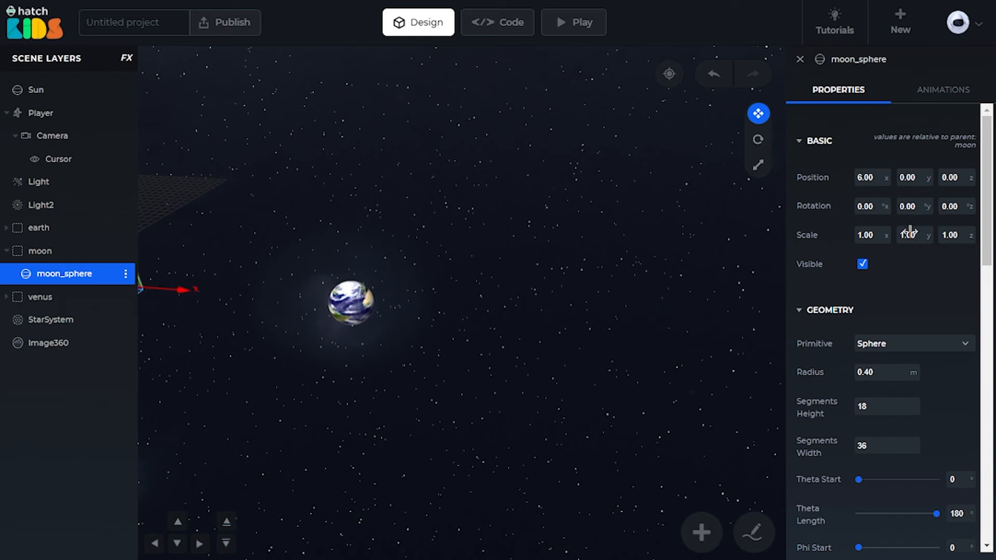
# Move the moon layer along the X axis toward Earth to about X 21.10.
pyautogui.moveTo(314, 355); pyautogui.dragTo(338, 370)
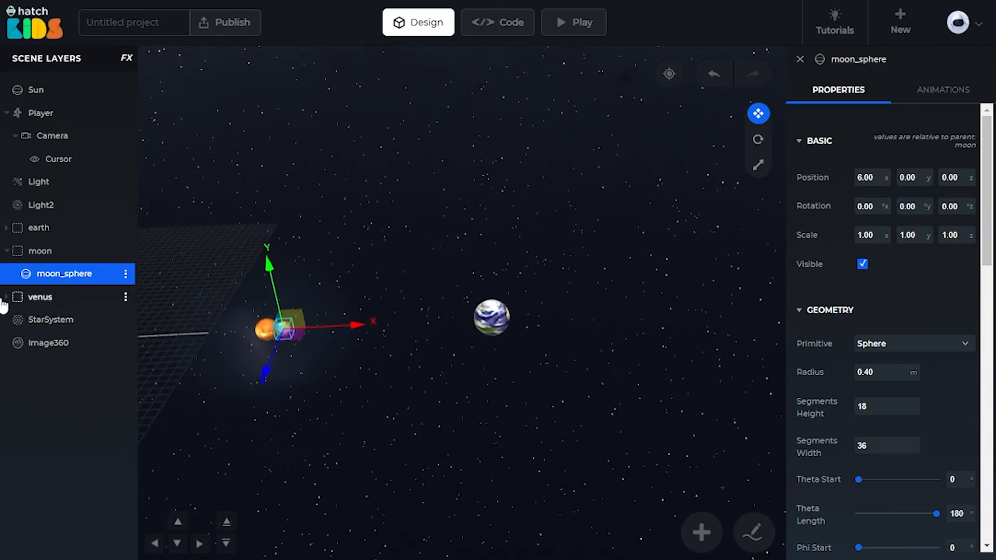
pyautogui.click(41, 253)
pyautogui.moveTo(208, 337); pyautogui.dragTo(346, 337)
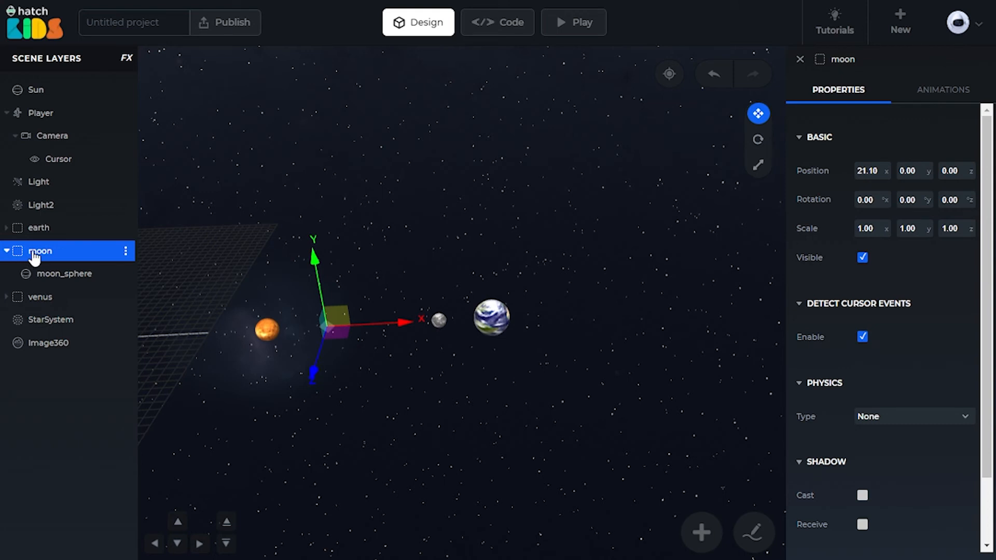
# Expand the earth layer and nest the moon layer with its sphere inside earth_sphere.
pyautogui.click(7, 230)
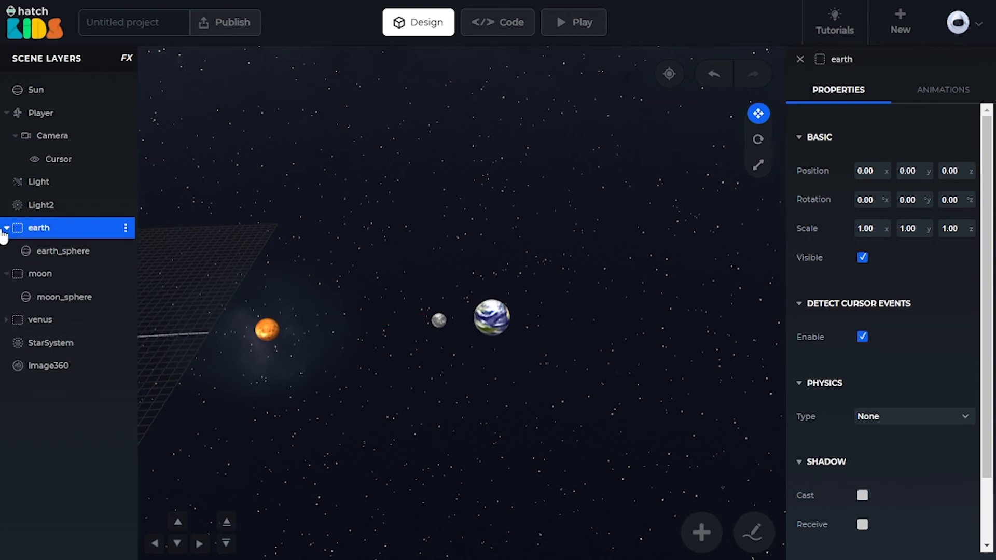
pyautogui.click(16, 277)
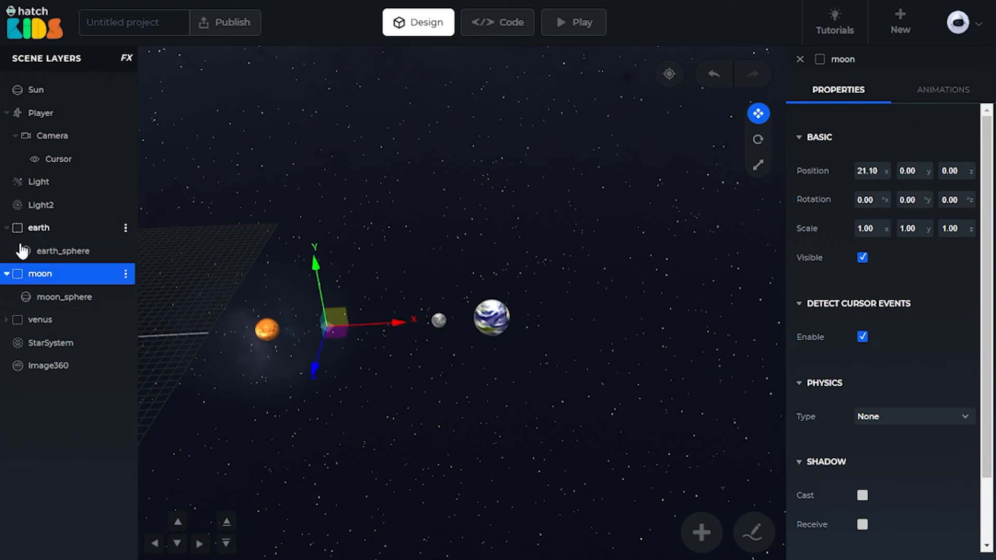
pyautogui.moveTo(16, 280); pyautogui.dragTo(43, 257)
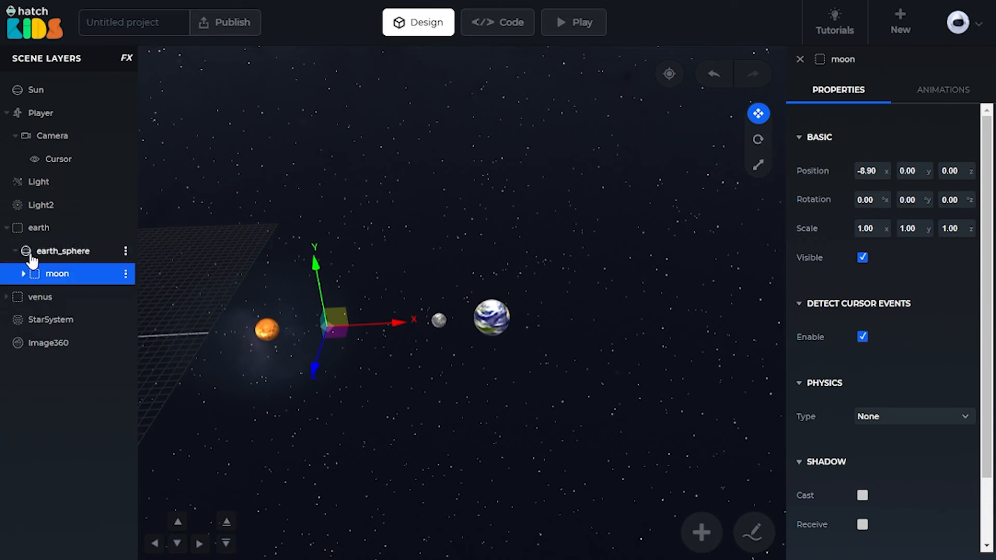
pyautogui.click(24, 274)
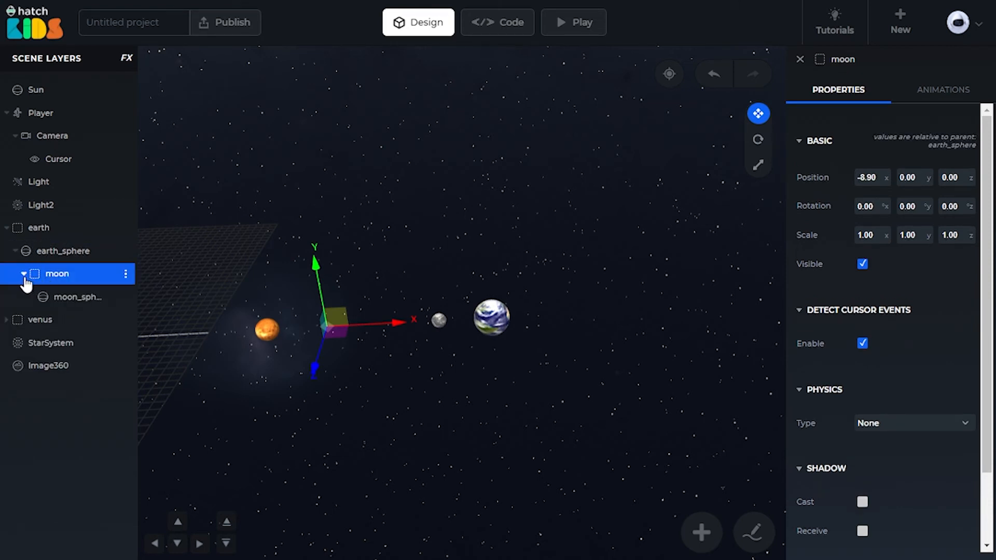
pyautogui.click(24, 273)
pyautogui.click(48, 255)
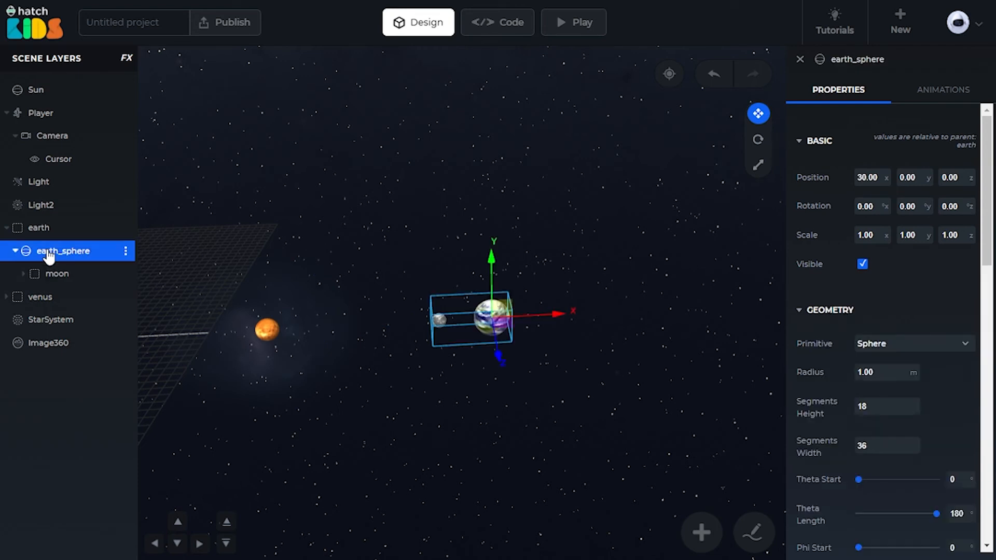
# Set the moon layer's X position relative to earth_sphere to 0 to centre it on Earth.
pyautogui.click(52, 274)
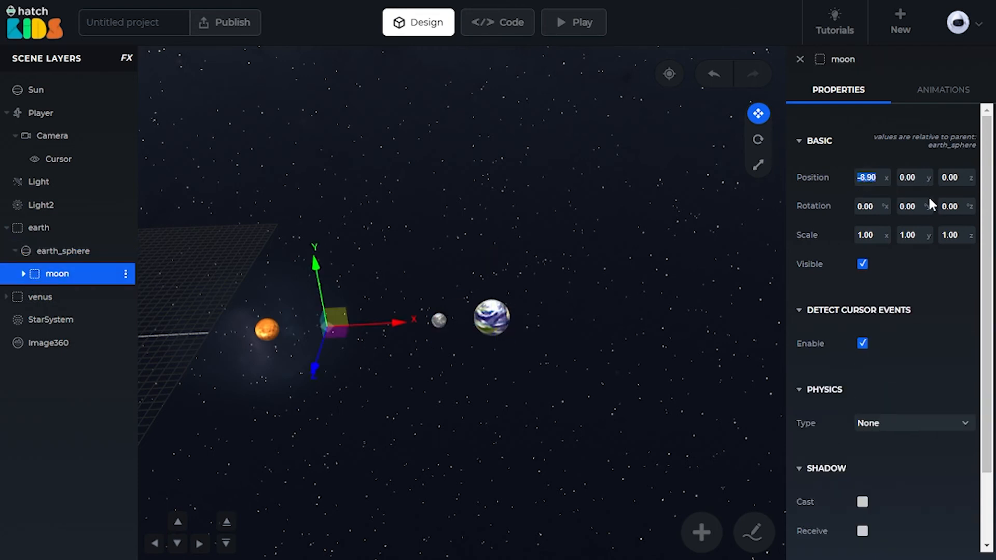
pyautogui.write('0')
pyautogui.press('Tab')
pyautogui.press('Tab')
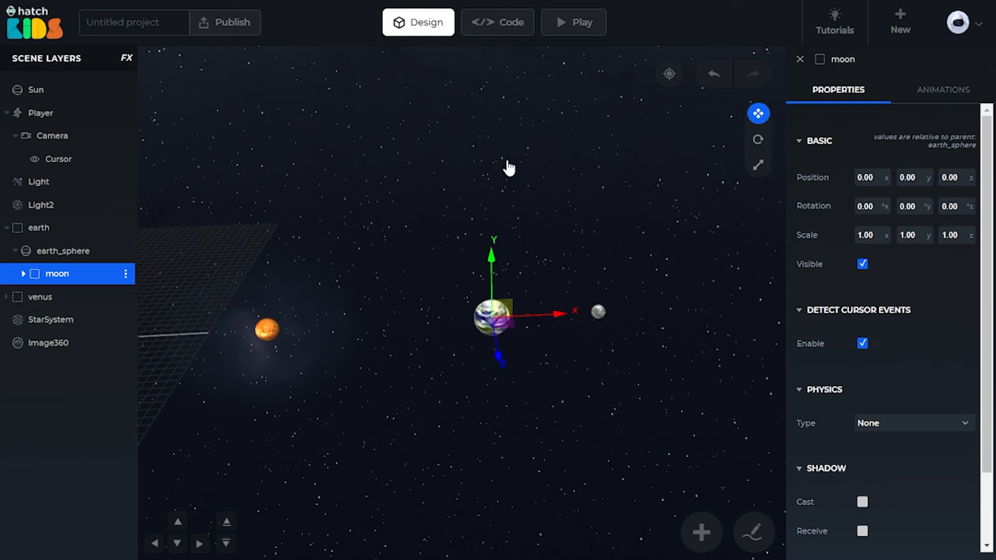
# Play the scene to check the orbits of the moon, Earth and Venus, and return to the design view.
pyautogui.click(567, 31)
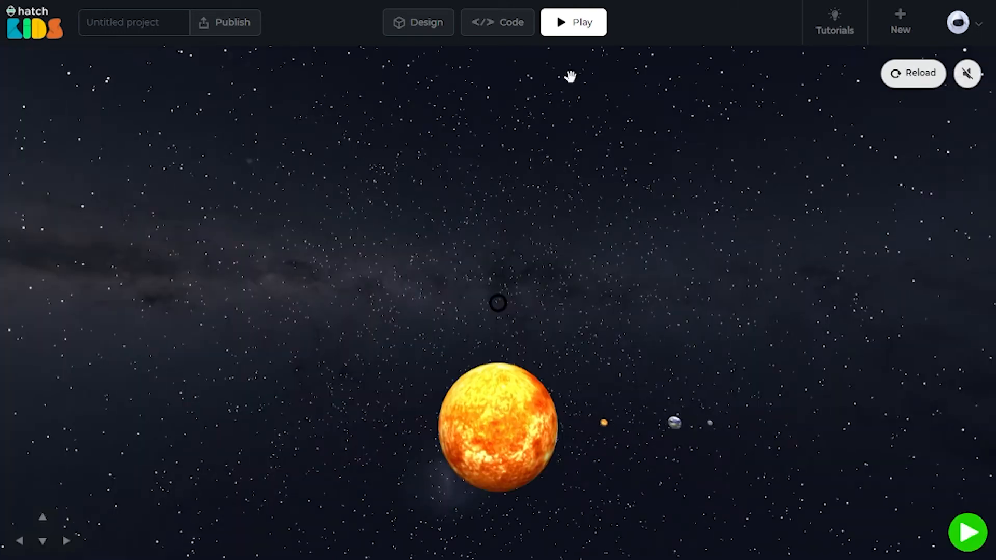
pyautogui.moveTo(520, 288); pyautogui.dragTo(505, 397)
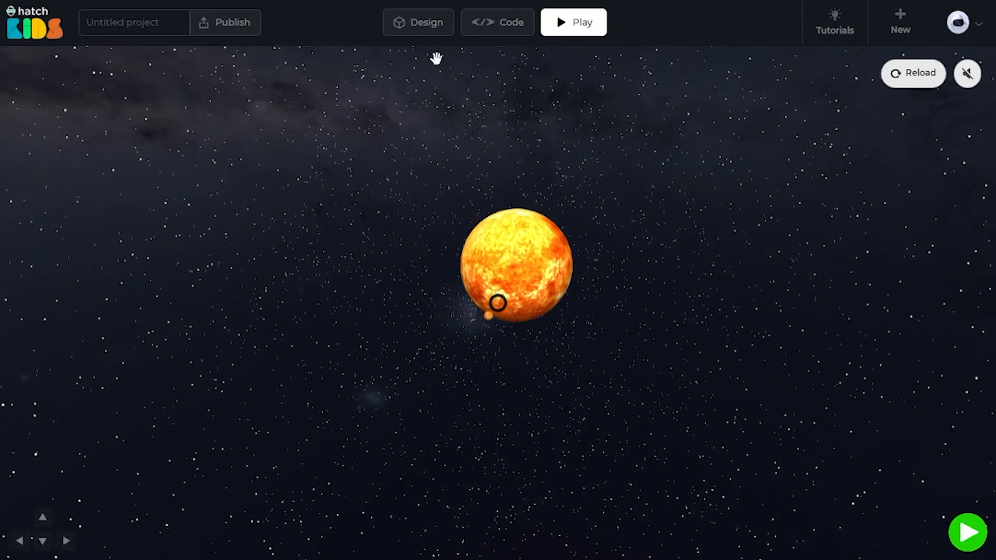
pyautogui.click(421, 29)
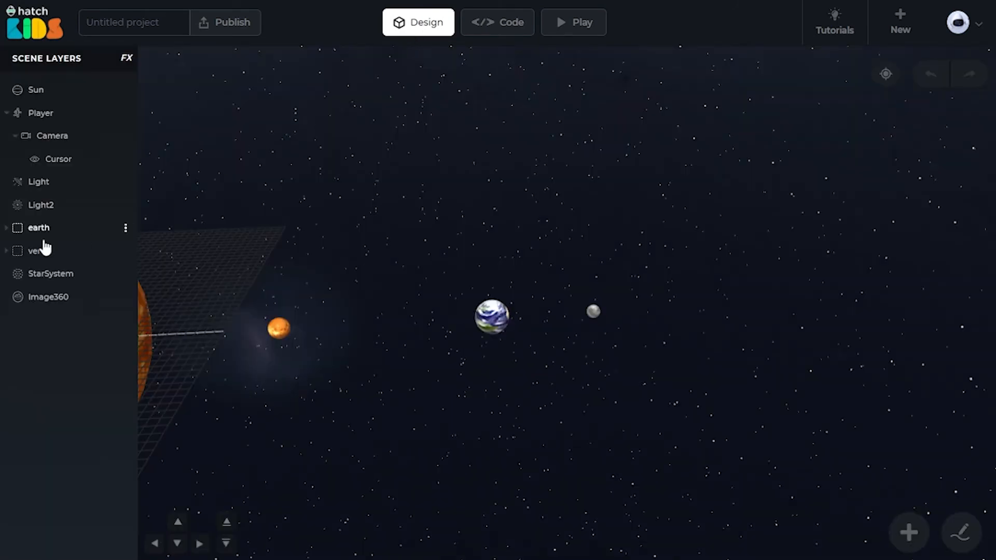
# Set the duration of the moon layer's rotation animation to 2 seconds.
pyautogui.click(7, 228)
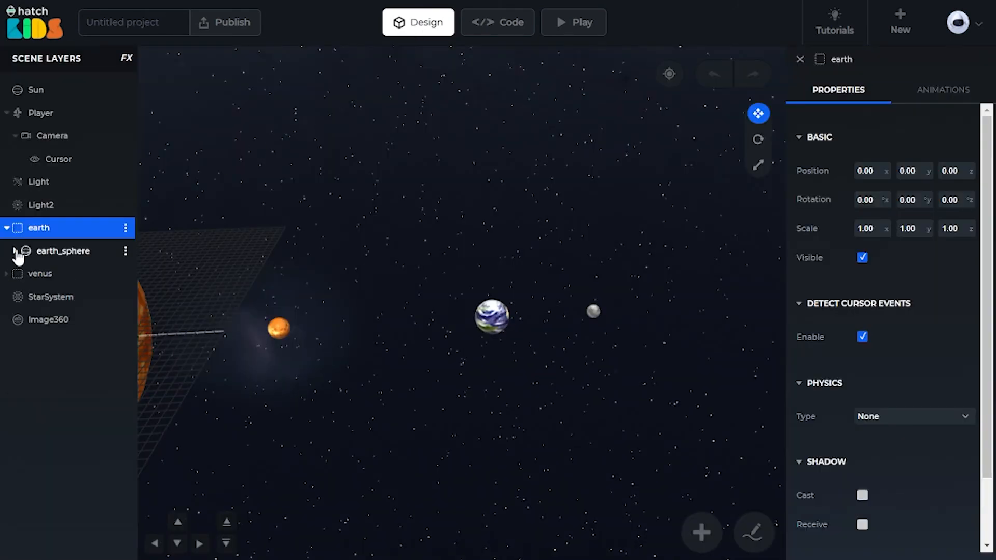
pyautogui.click(15, 251)
pyautogui.click(39, 274)
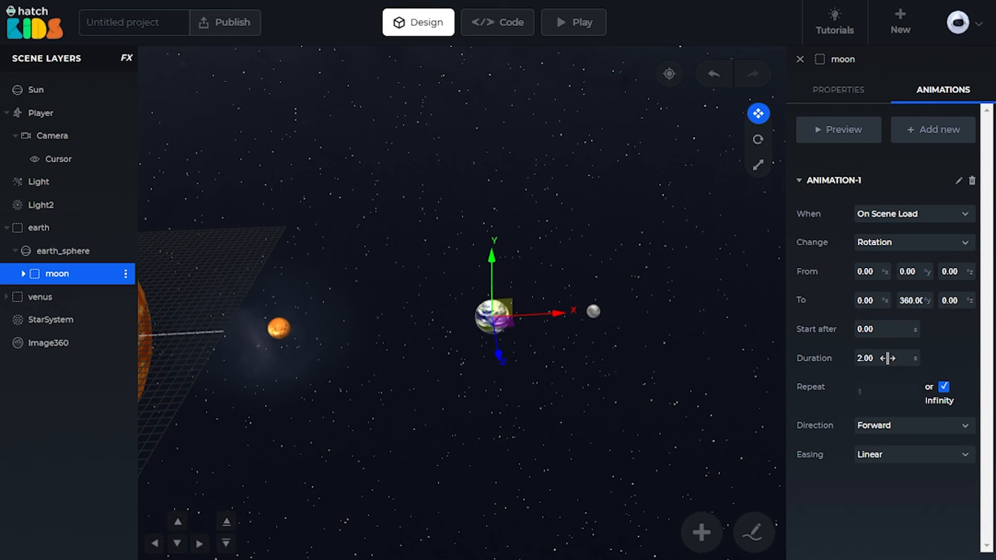
# Preview the moon's orbit around Earth with the adjusted animation duration, and return to the design view.
pyautogui.click(555, 40)
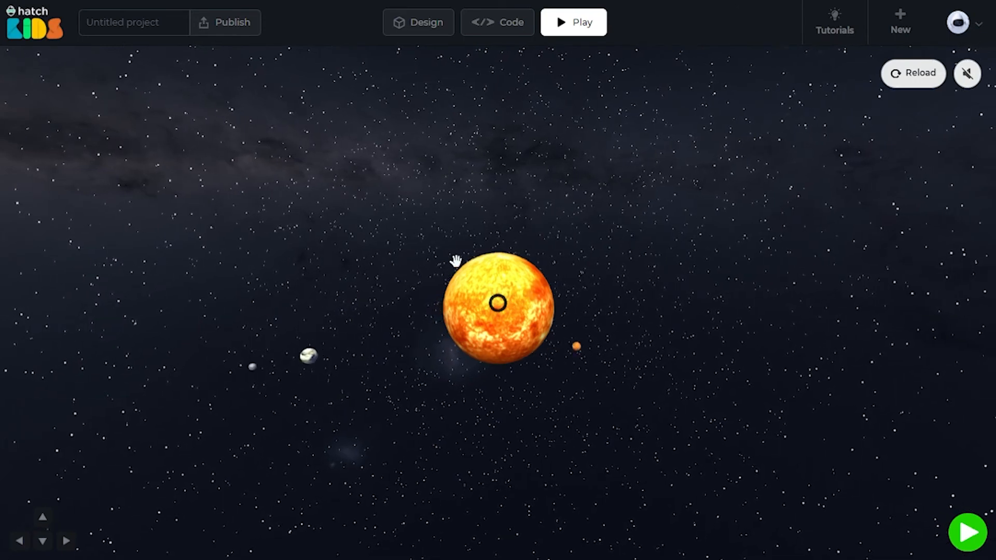
pyautogui.click(406, 38)
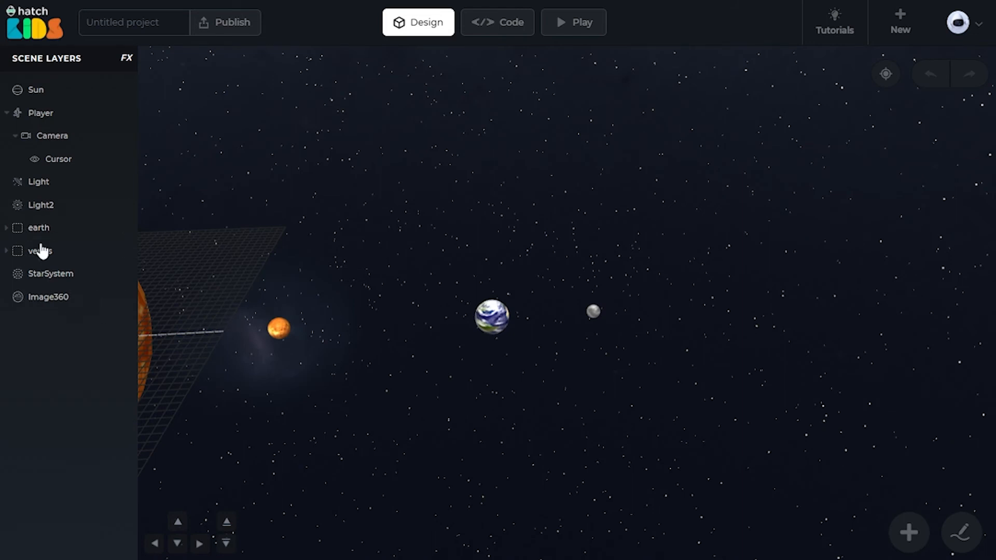
# Examine the earth and venus layers and view the Sun, Venus, Earth and moon arrangement from several angles.
pyautogui.click(38, 232)
pyautogui.click(47, 252)
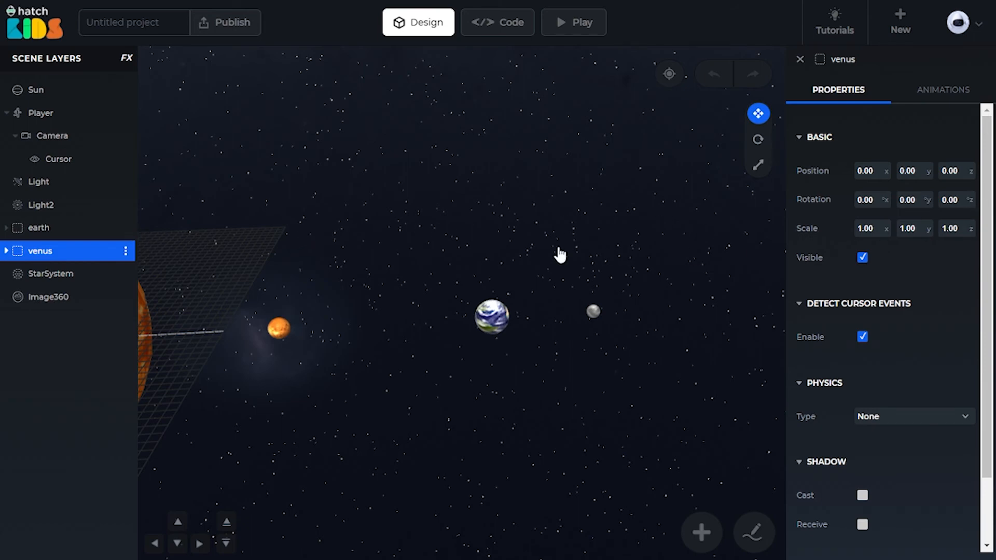
pyautogui.scroll(-4, 569, 224)
pyautogui.scroll(-5, 549, 218)
pyautogui.moveTo(554, 190); pyautogui.dragTo(491, 203)
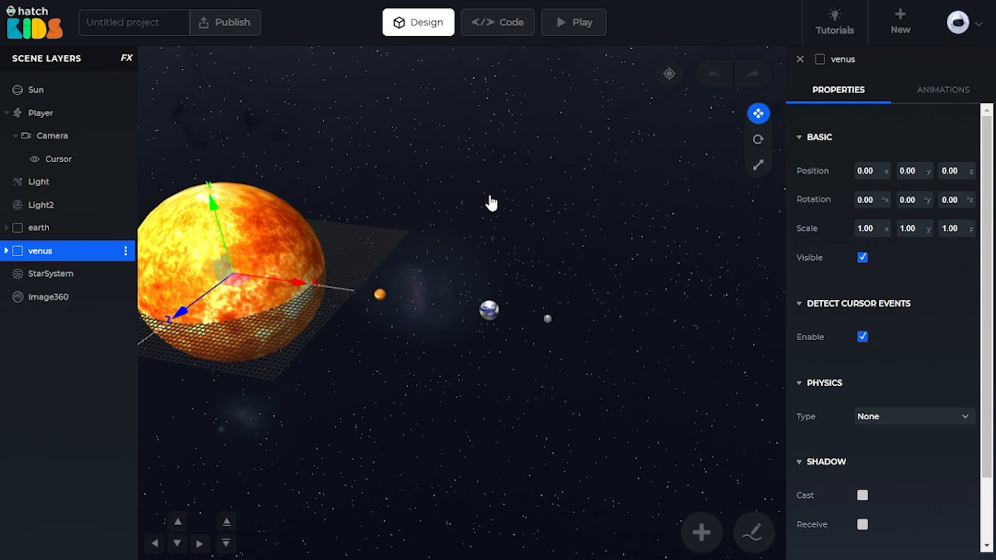
pyautogui.click(7, 229)
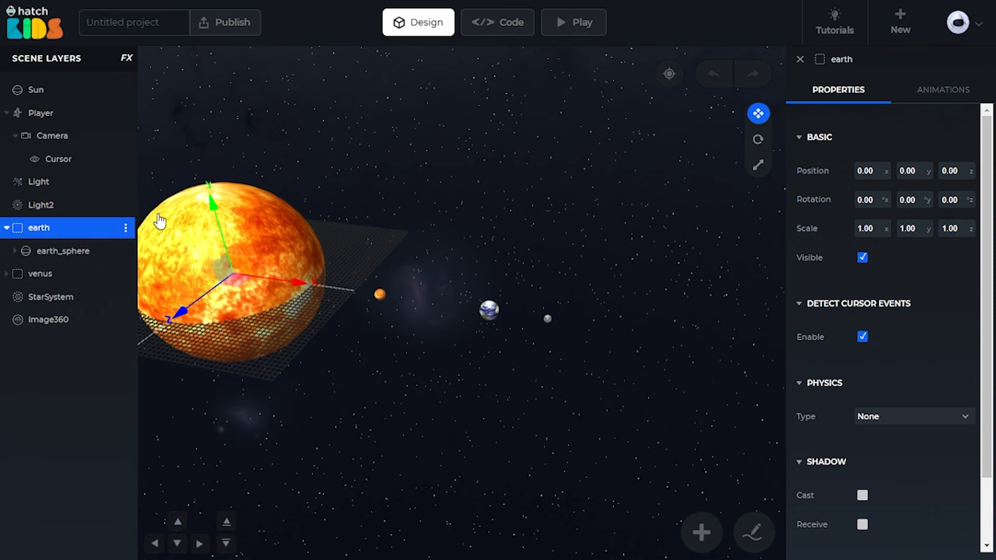
pyautogui.scroll(-4, 425, 193)
pyautogui.moveTo(428, 192); pyautogui.dragTo(500, 225)
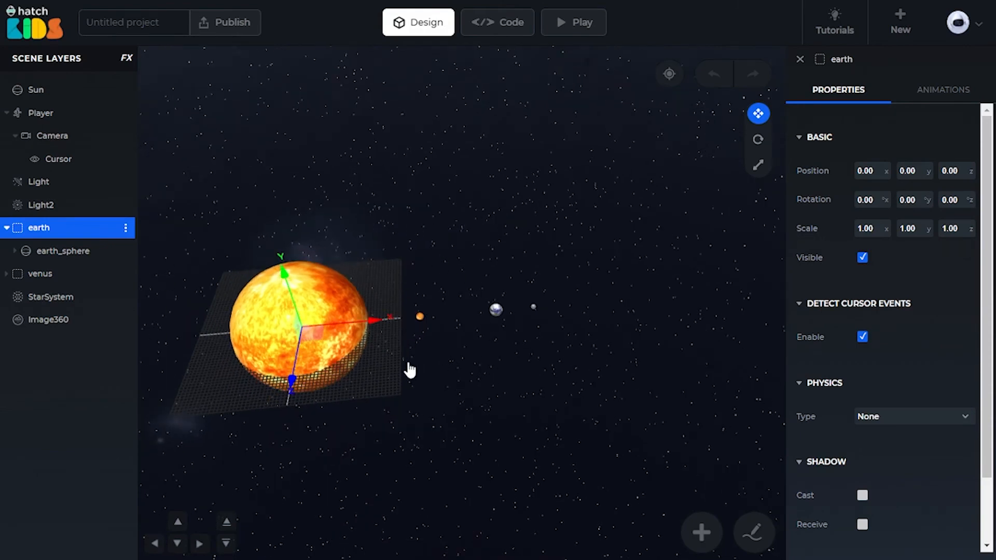
pyautogui.scroll(3, 405, 363)
pyautogui.moveTo(580, 359); pyautogui.dragTo(504, 336)
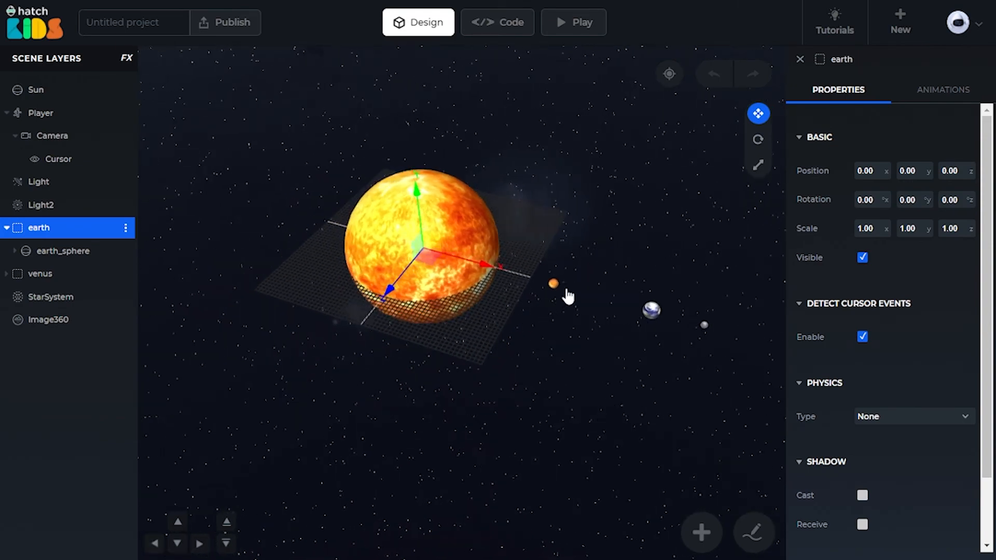
pyautogui.moveTo(567, 295); pyautogui.dragTo(536, 412)
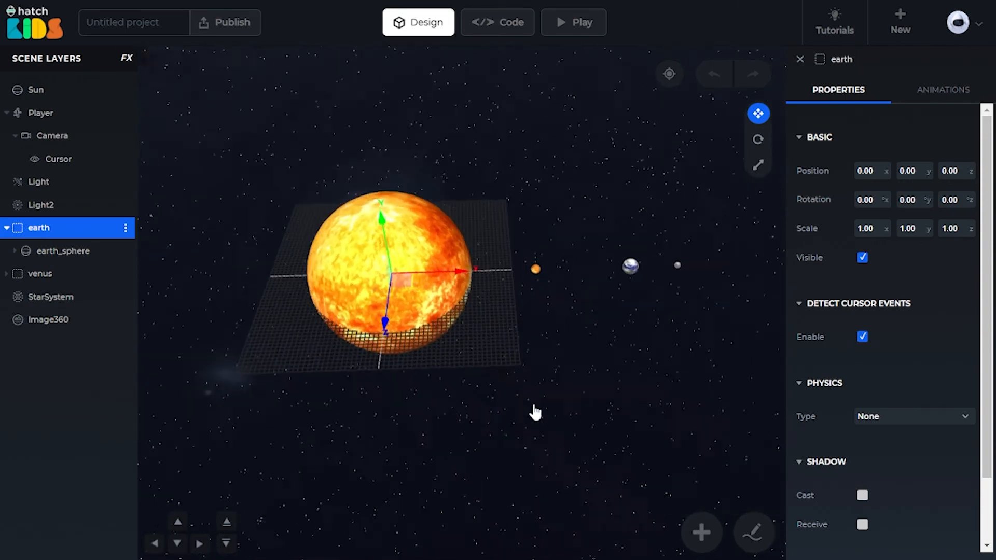
# Add a torus from the basic objects to the solar system scene.
pyautogui.click(702, 532)
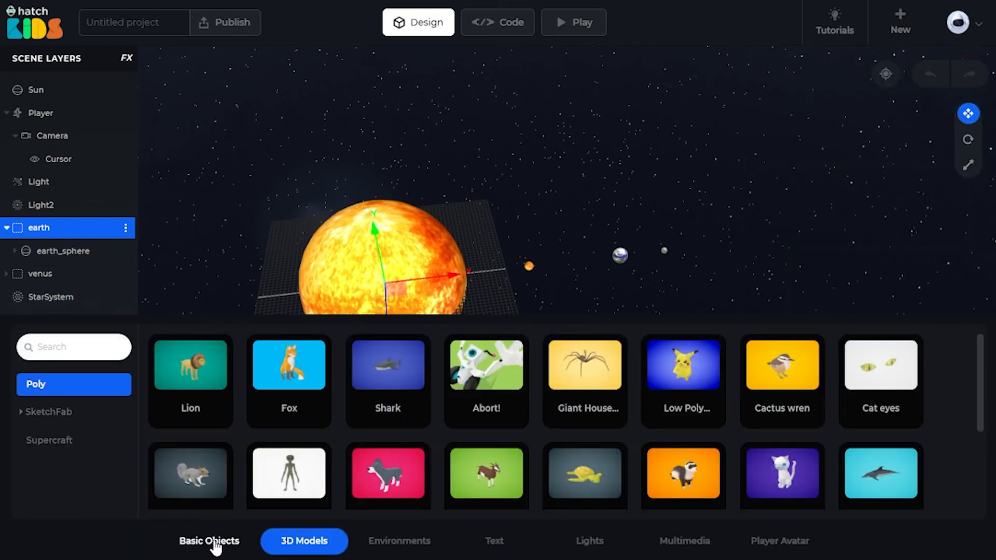
pyautogui.click(214, 543)
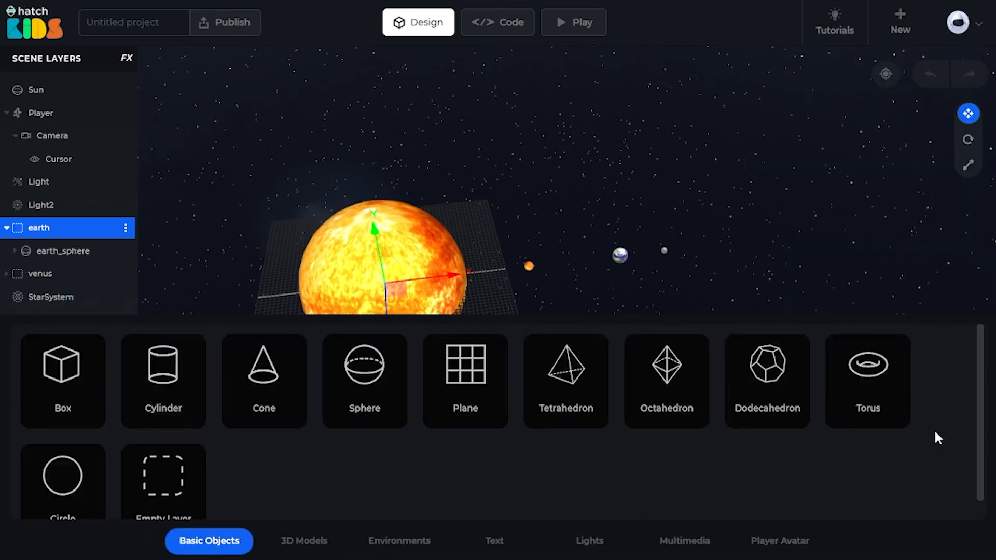
pyautogui.click(869, 368)
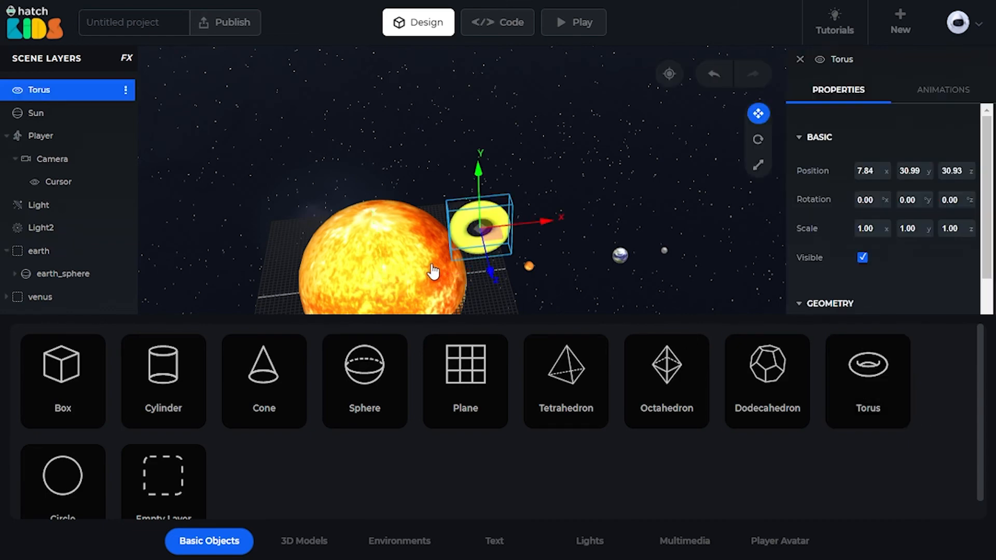
pyautogui.scroll(3, 434, 273)
pyautogui.scroll(-3, 425, 270)
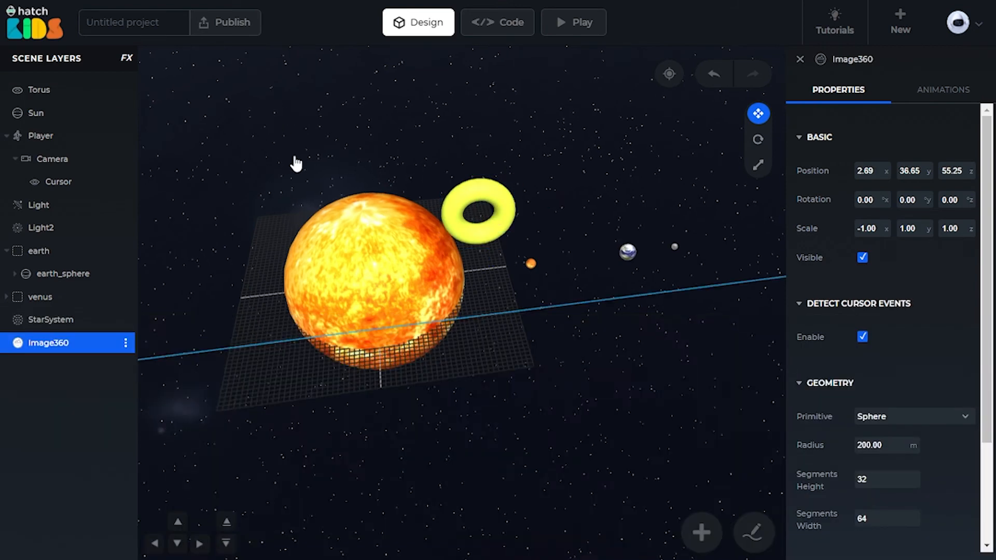
pyautogui.moveTo(294, 163)
pyautogui.mouseDown()
pyautogui.moveTo(282, 144)
pyautogui.moveTo(310, 166)
pyautogui.mouseUp()
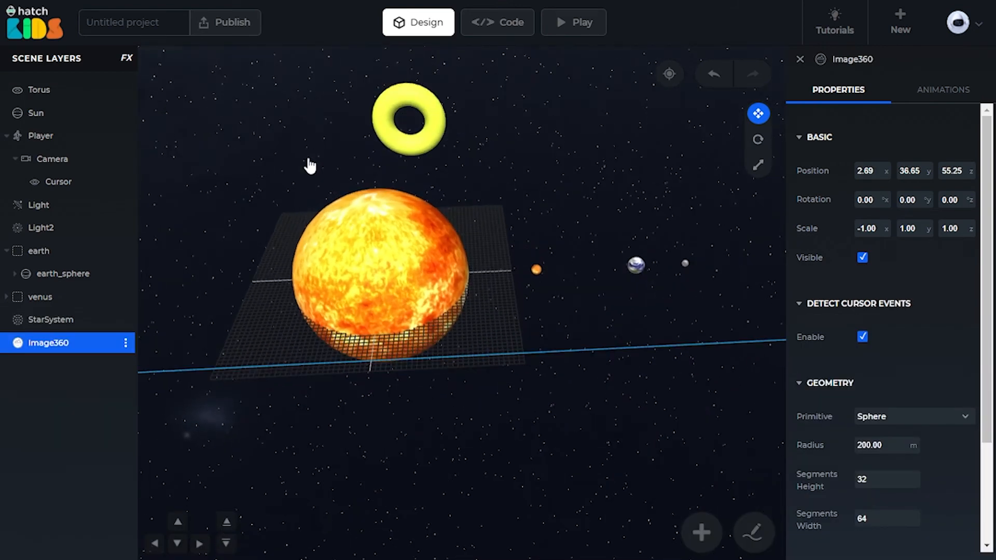
# Enlarge the torus's radius to about 11.40 m and thin its tubular radius to 0.01 m.
pyautogui.click(392, 133)
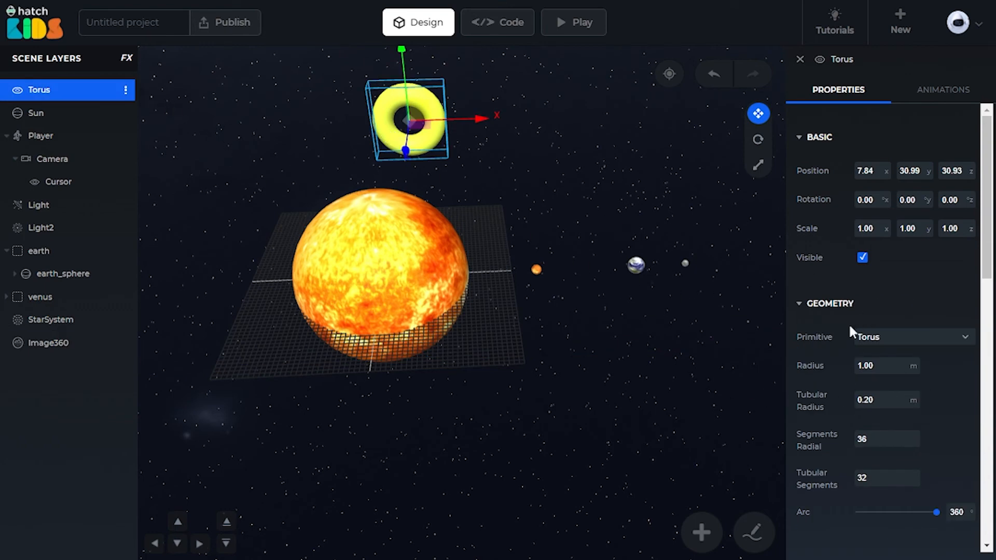
pyautogui.scroll(-2, 828, 272)
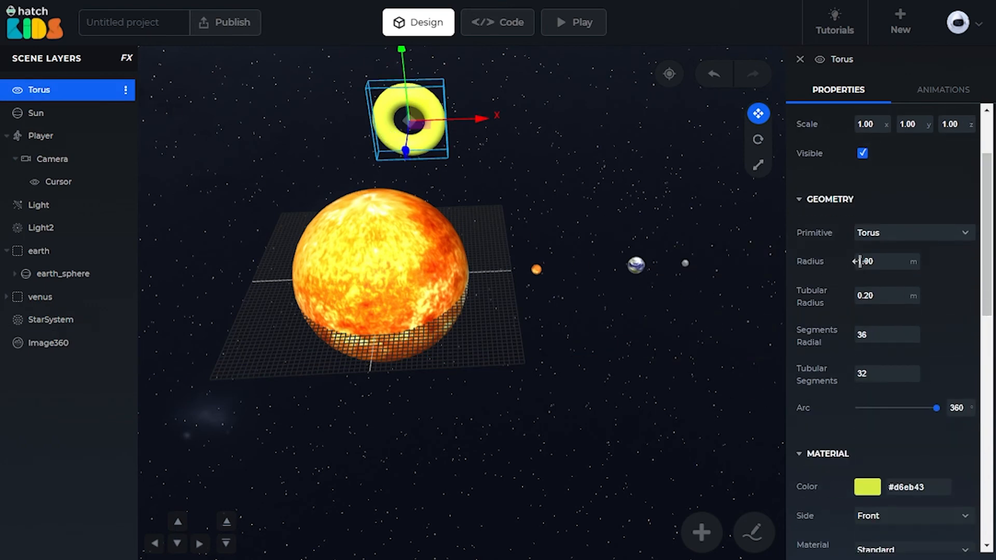
pyautogui.moveTo(877, 262); pyautogui.dragTo(944, 261)
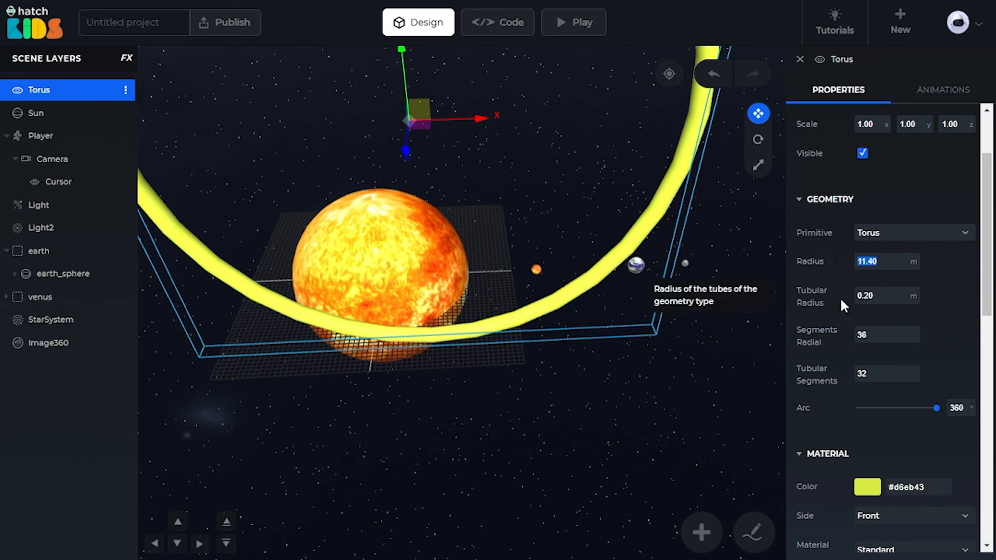
pyautogui.moveTo(886, 295)
pyautogui.mouseDown()
pyautogui.moveTo(874, 295)
pyautogui.moveTo(915, 295)
pyautogui.moveTo(872, 295)
pyautogui.mouseUp()
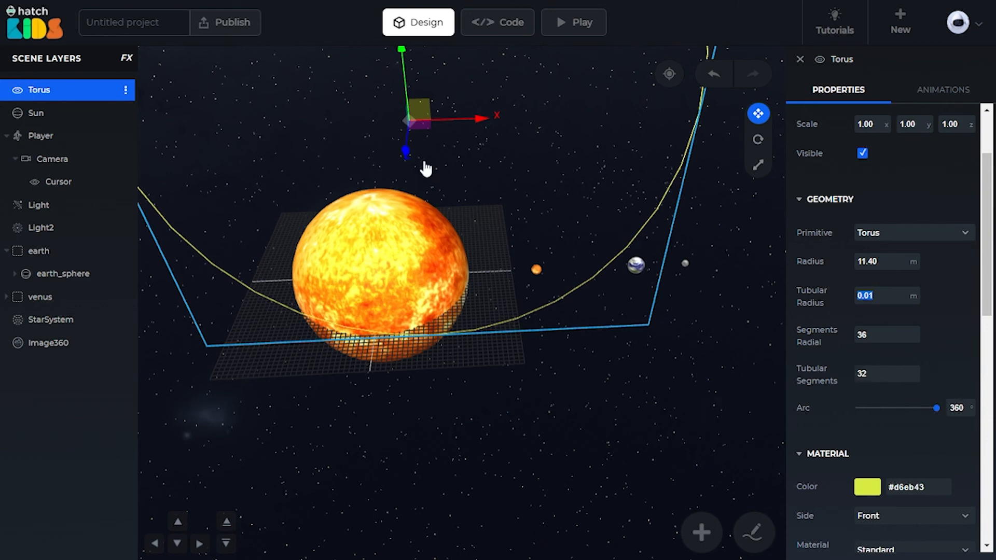
# Centre the torus on the Sun by setting its X, Y and Z position to 0.
pyautogui.scroll(2, 829, 207)
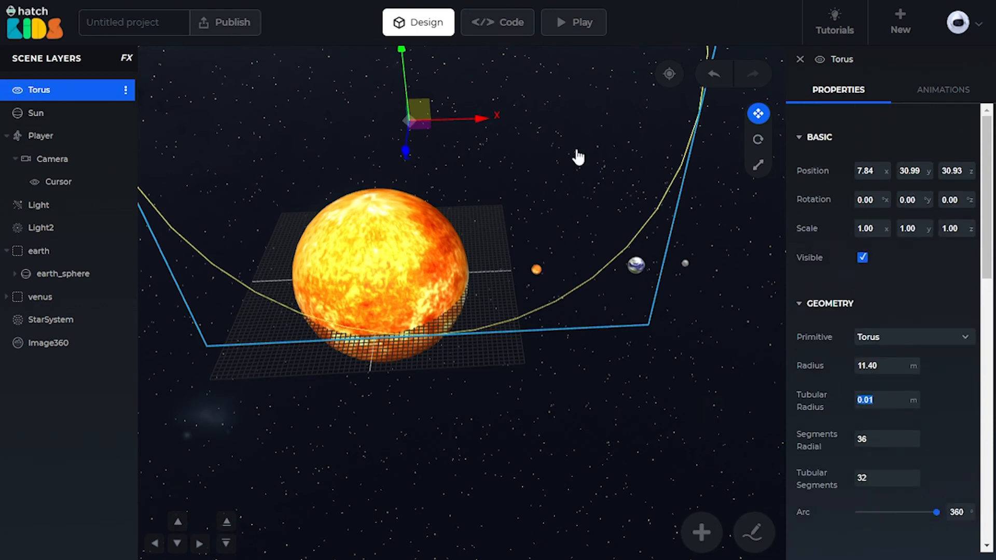
pyautogui.click(870, 170)
pyautogui.write('0')
pyautogui.press('Tab')
pyautogui.write('0')
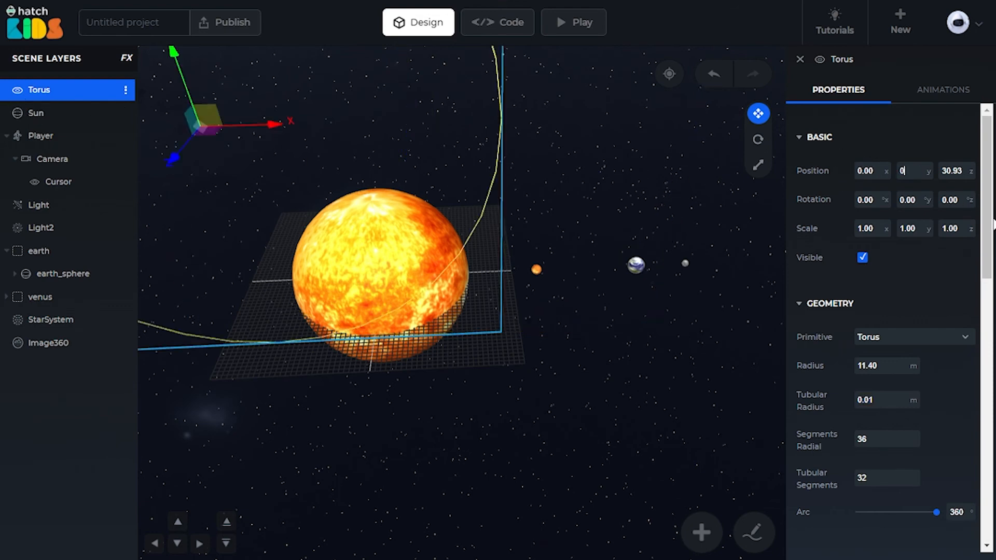
pyautogui.press('Tab')
pyautogui.write('0')
pyautogui.press('Return')
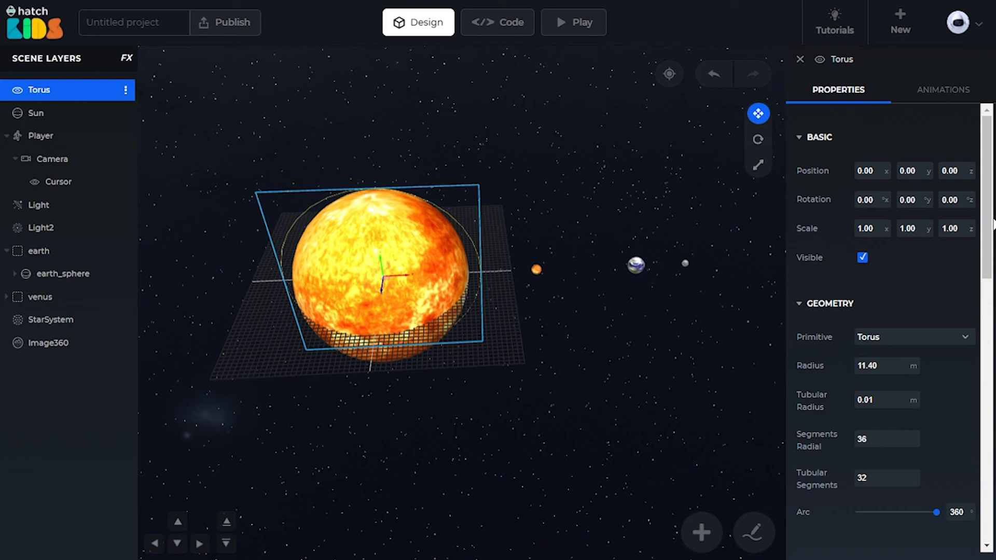
# Check earth_sphere's distance from the Sun and set the torus's radius to 30 m to match it.
pyautogui.click(35, 276)
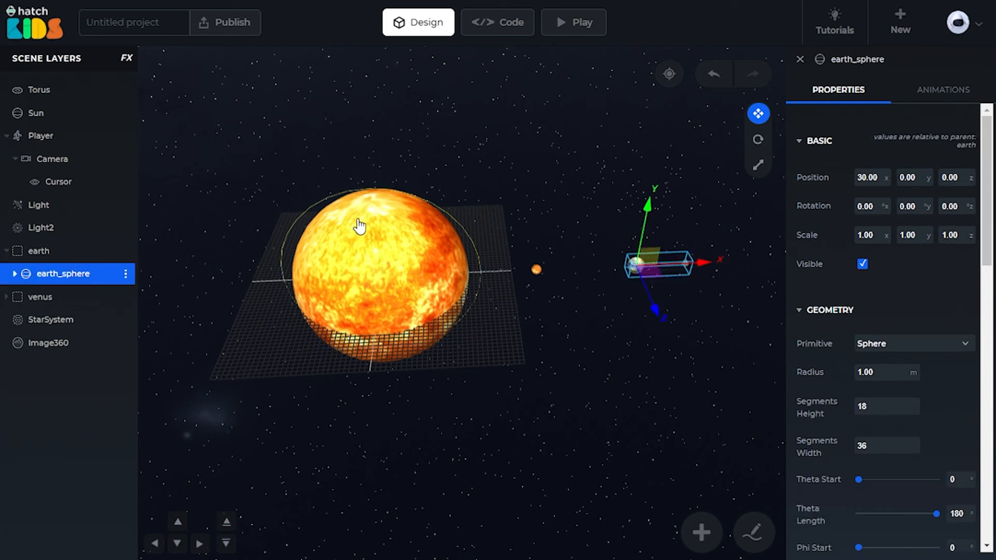
pyautogui.click(30, 93)
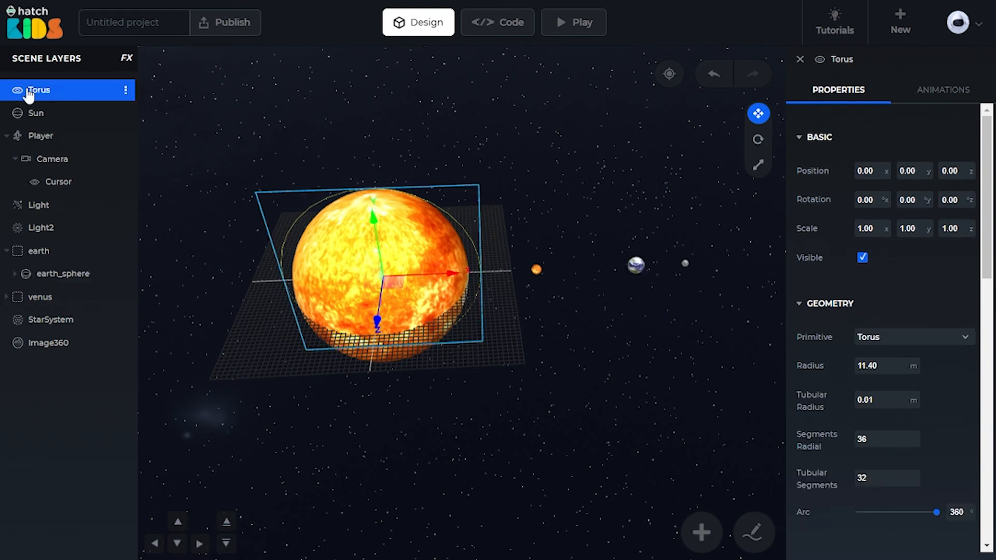
pyautogui.click(881, 371)
pyautogui.write('30')
pyautogui.press('Return')
pyautogui.scroll(3, 509, 317)
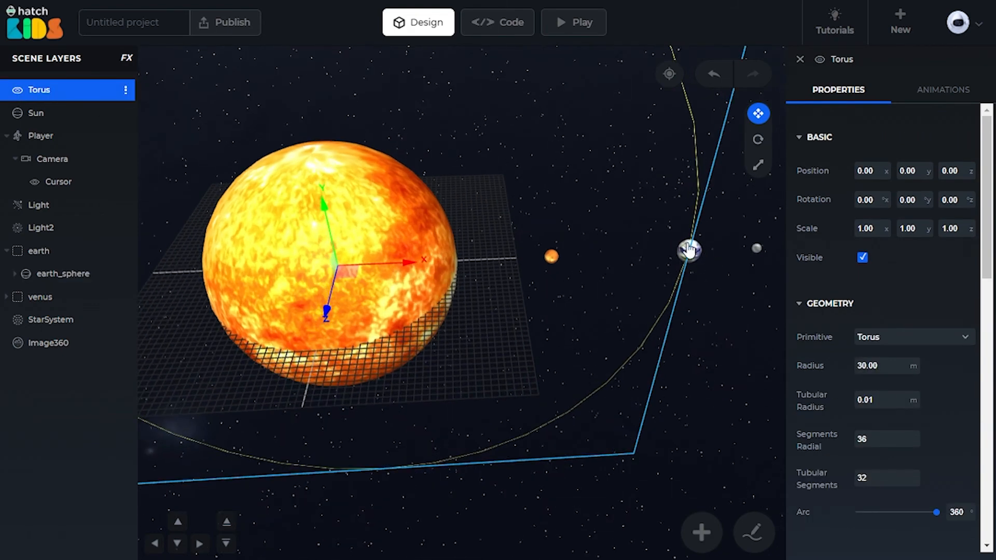
pyautogui.scroll(-8, 689, 249)
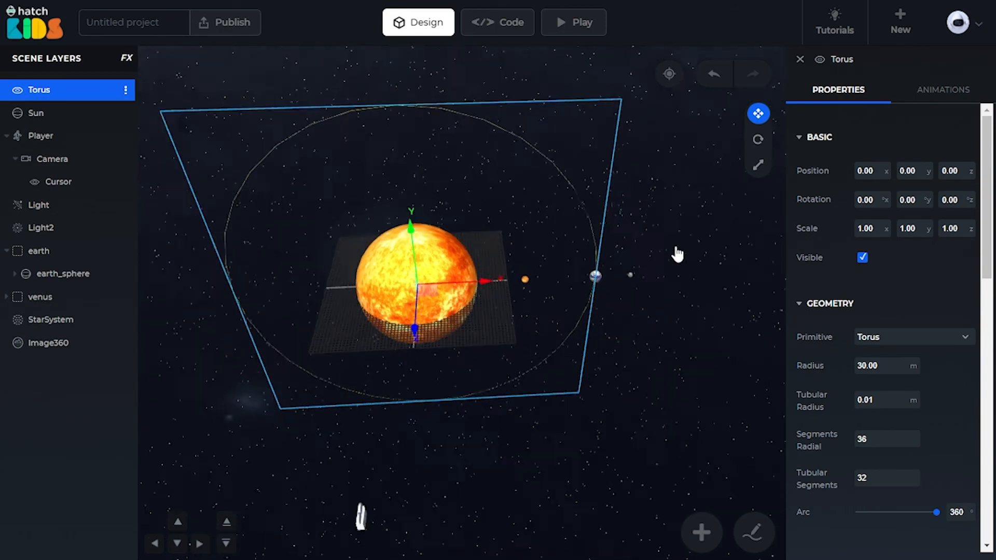
pyautogui.moveTo(628, 302); pyautogui.dragTo(495, 252)
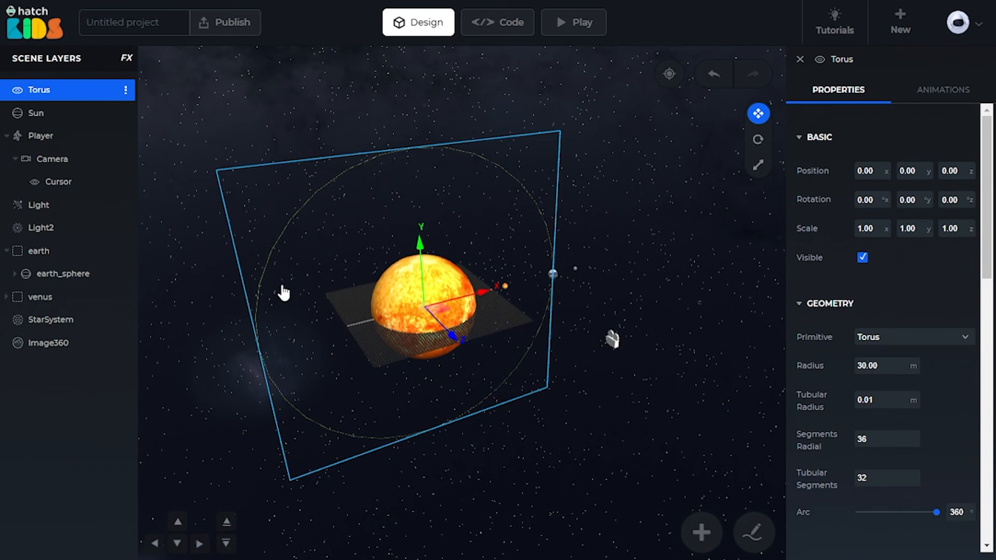
# Play the scene to compare the upright torus with Earth's orbit, and return to the design view.
pyautogui.click(574, 29)
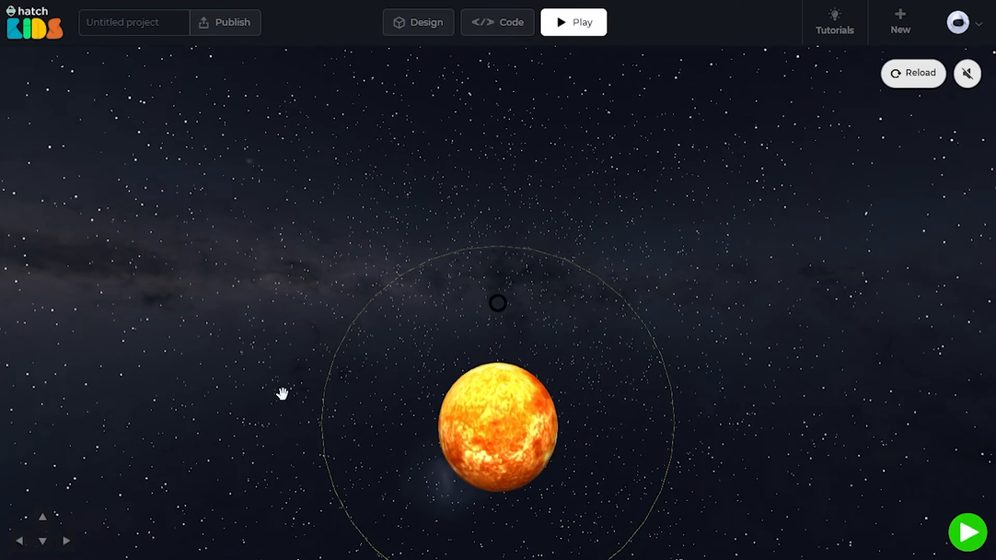
pyautogui.moveTo(537, 442); pyautogui.dragTo(534, 367)
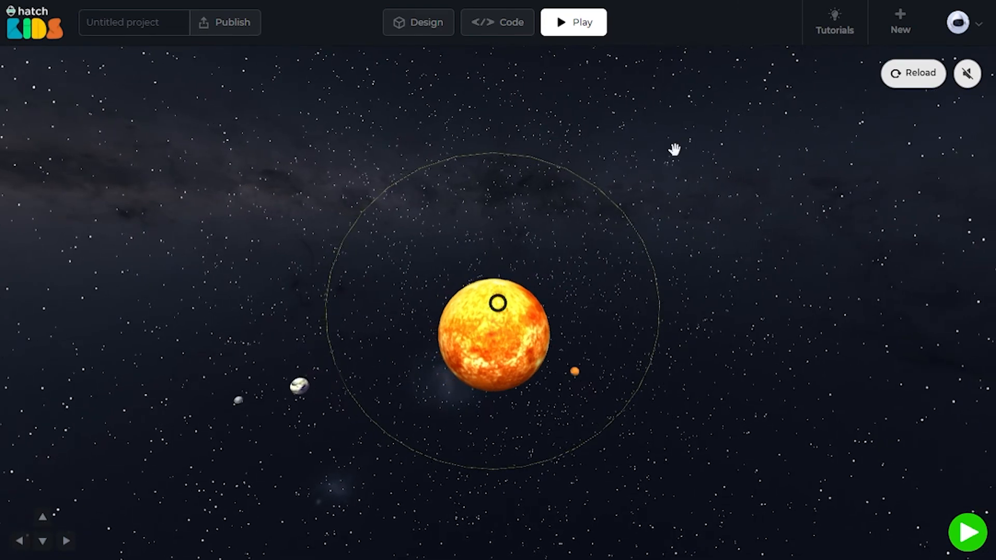
pyautogui.click(415, 40)
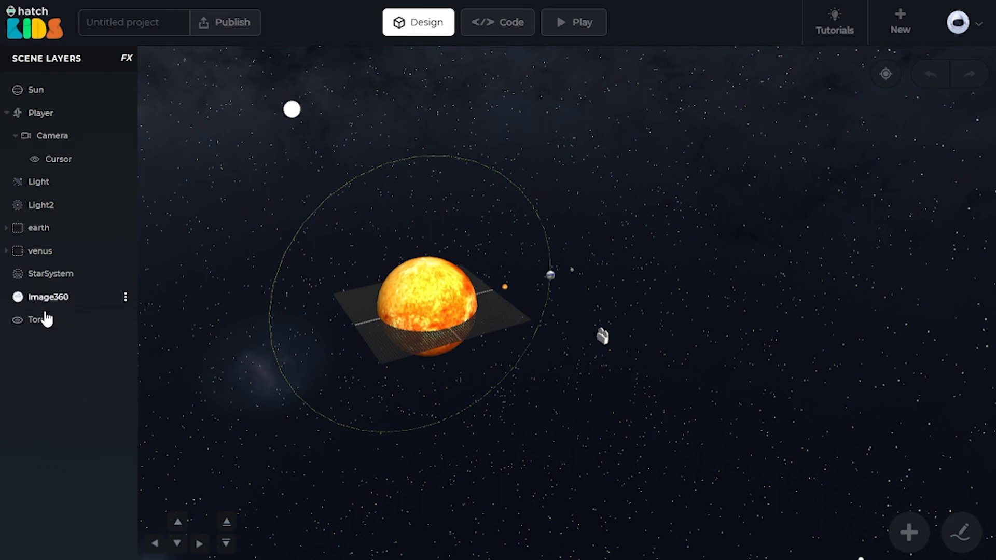
# Rotate the torus 90° about X so it lies flat in Earth's orbital plane.
pyautogui.click(39, 319)
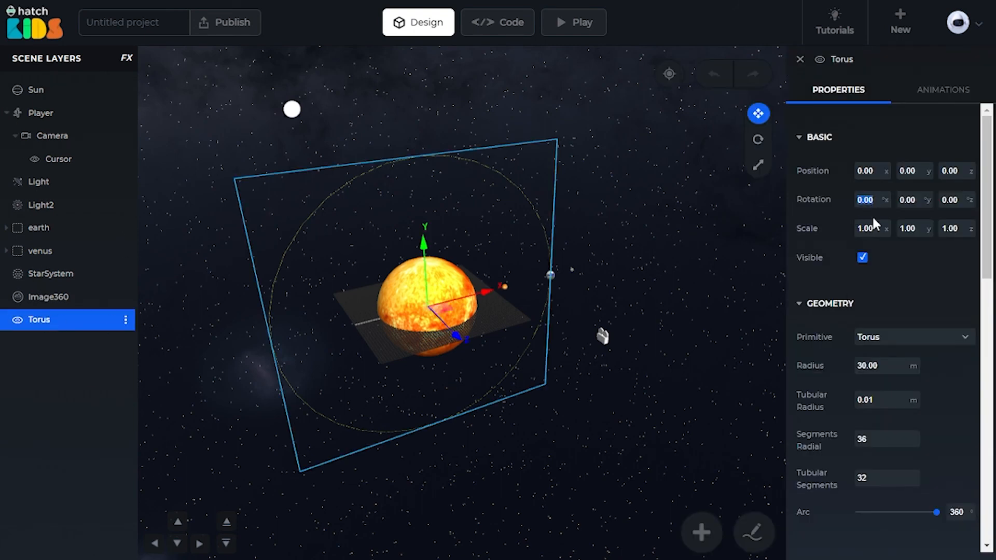
pyautogui.write('90')
pyautogui.press('Return')
pyautogui.scroll(3, 384, 283)
pyautogui.moveTo(384, 284); pyautogui.dragTo(576, 333)
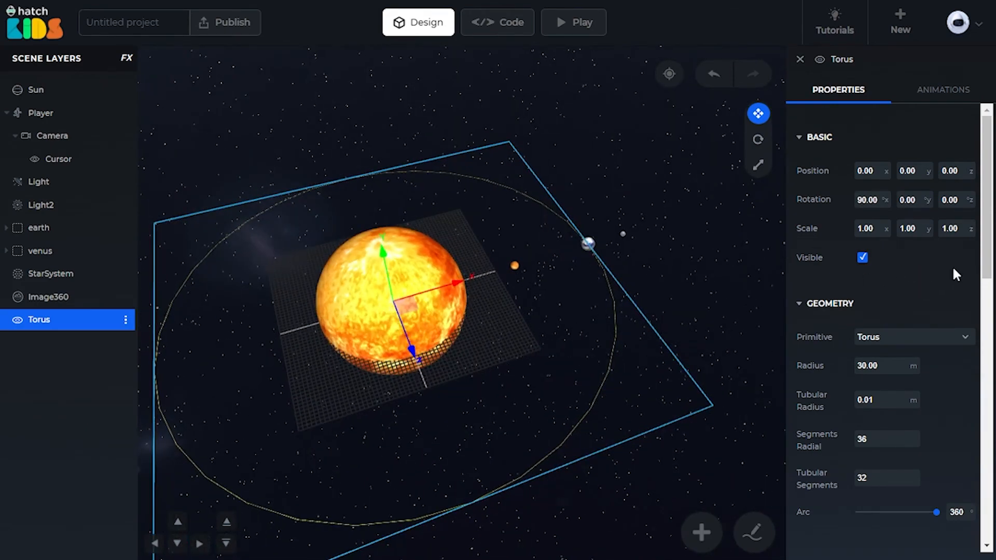
# Set the torus's material color to dark grey #696969 and its opacity to 0.50.
pyautogui.scroll(-6, 956, 275)
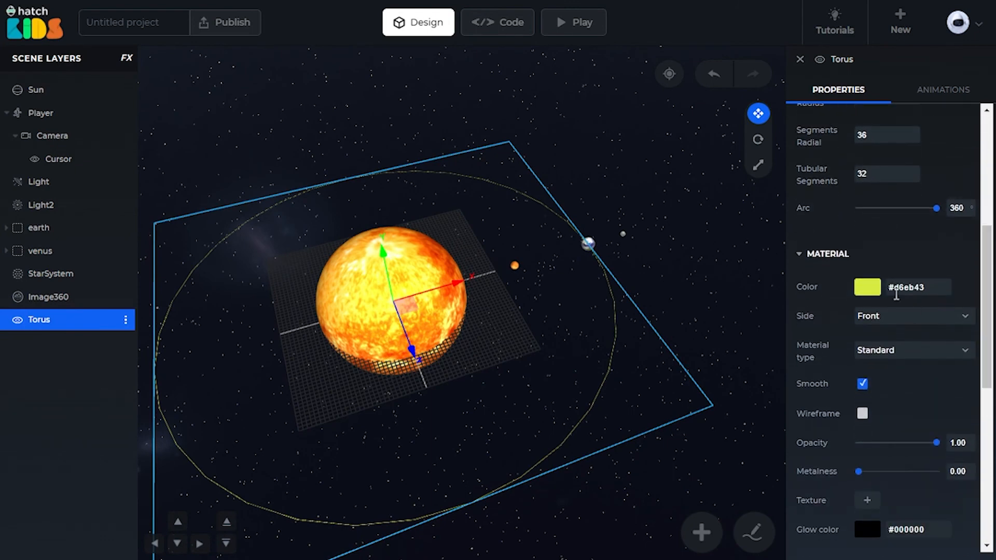
pyautogui.click(871, 291)
pyautogui.moveTo(831, 344); pyautogui.dragTo(798, 344)
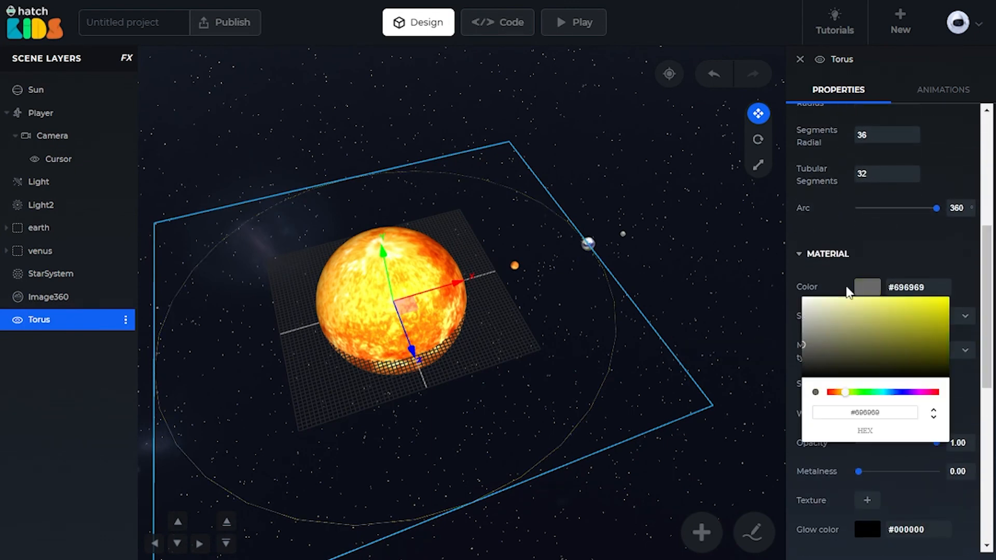
pyautogui.click(826, 284)
pyautogui.click(921, 444)
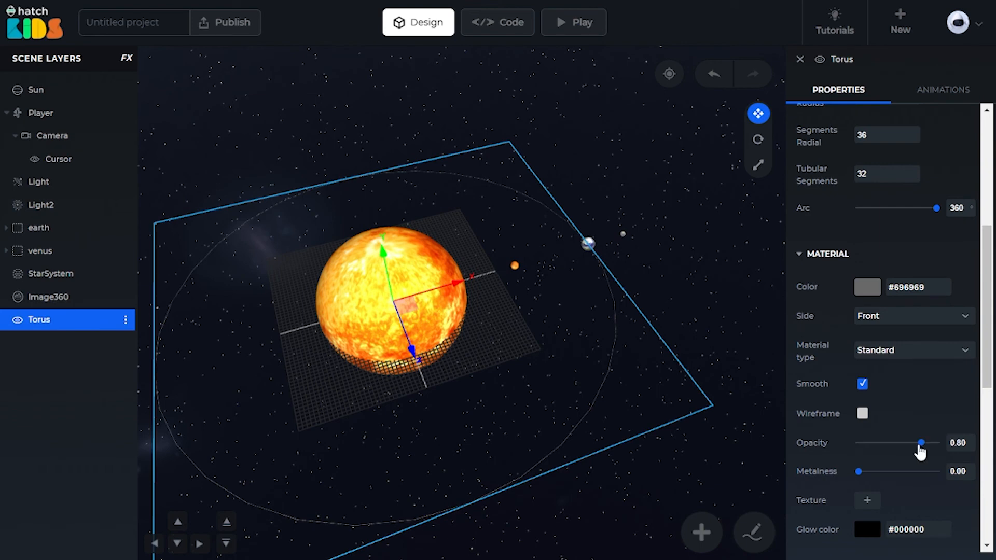
pyautogui.moveTo(919, 447); pyautogui.dragTo(908, 448)
# Play the scene to check the flat, dimmed orbit ring as Earth moves, and return to the design view.
pyautogui.click(577, 27)
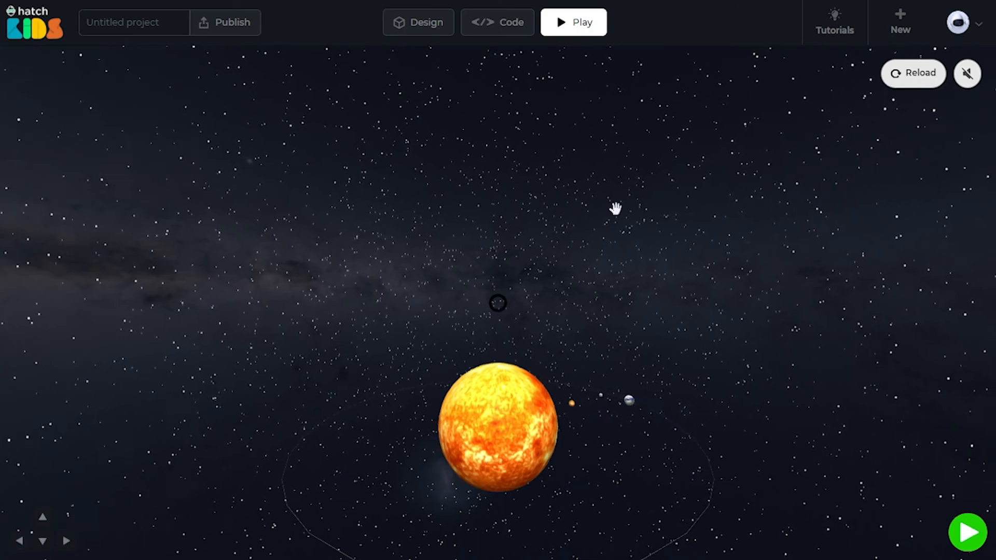
pyautogui.moveTo(615, 208); pyautogui.dragTo(574, 289)
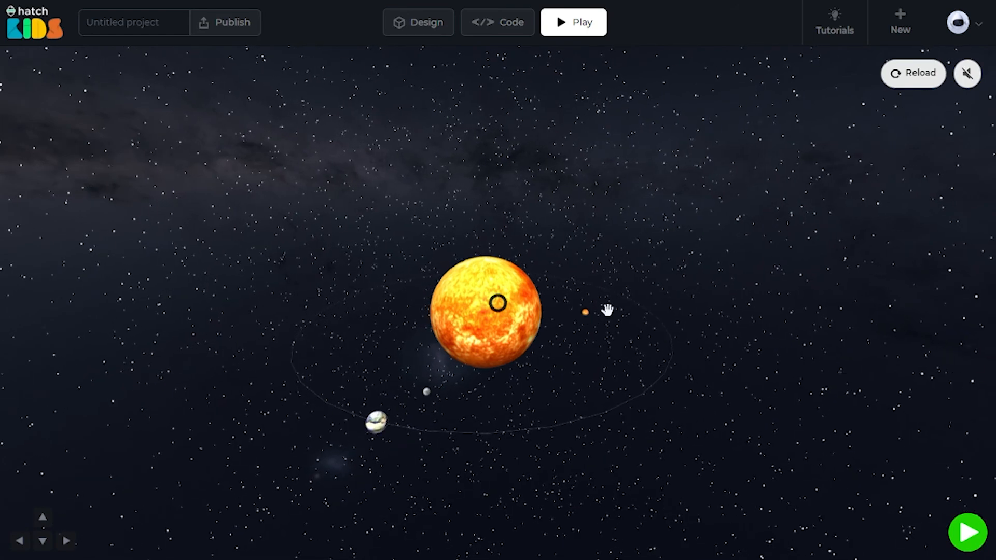
pyautogui.click(416, 30)
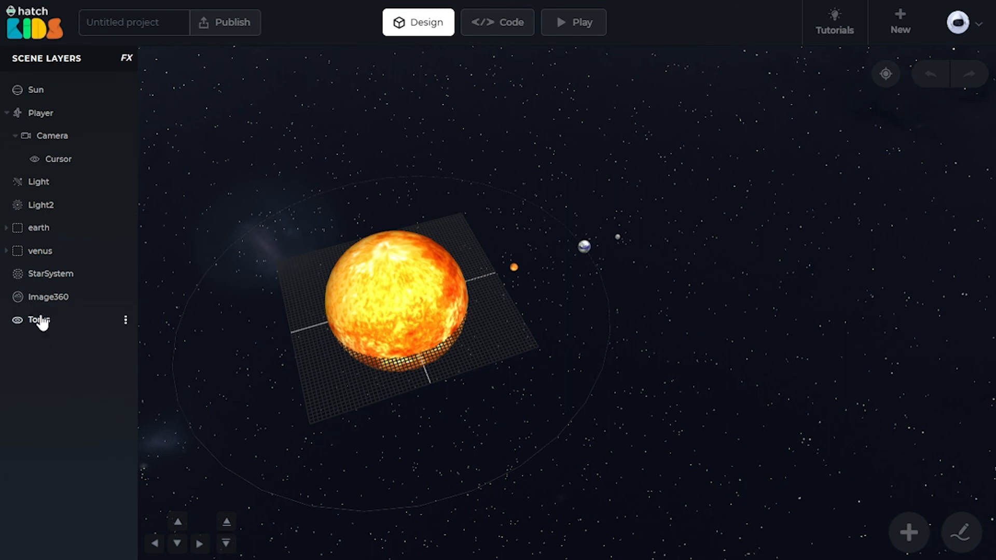
# Set the torus's opacity to 1.00 and lighten its material color to #b3b3b3.
pyautogui.click(40, 321)
pyautogui.scroll(-5, 866, 326)
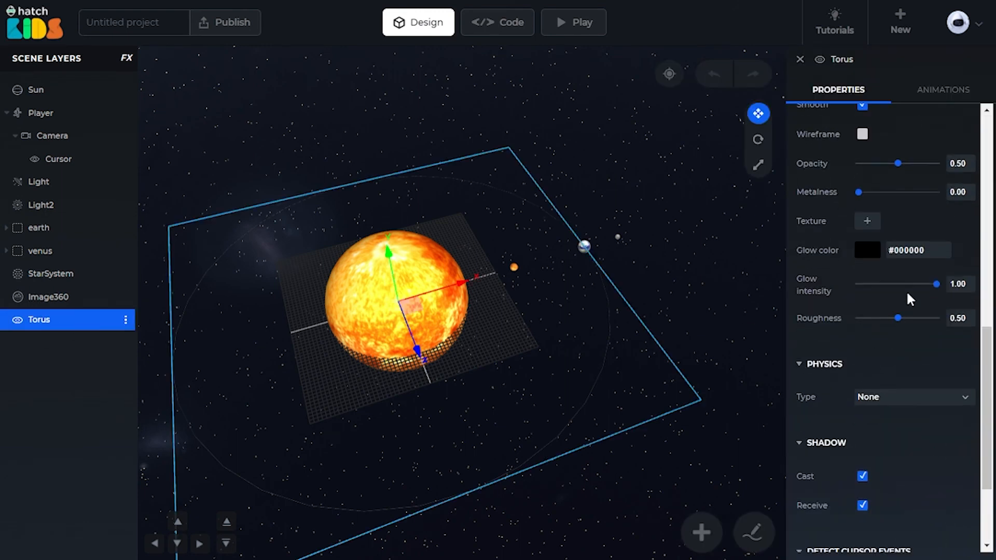
pyautogui.moveTo(912, 163); pyautogui.dragTo(944, 163)
pyautogui.scroll(5, 882, 249)
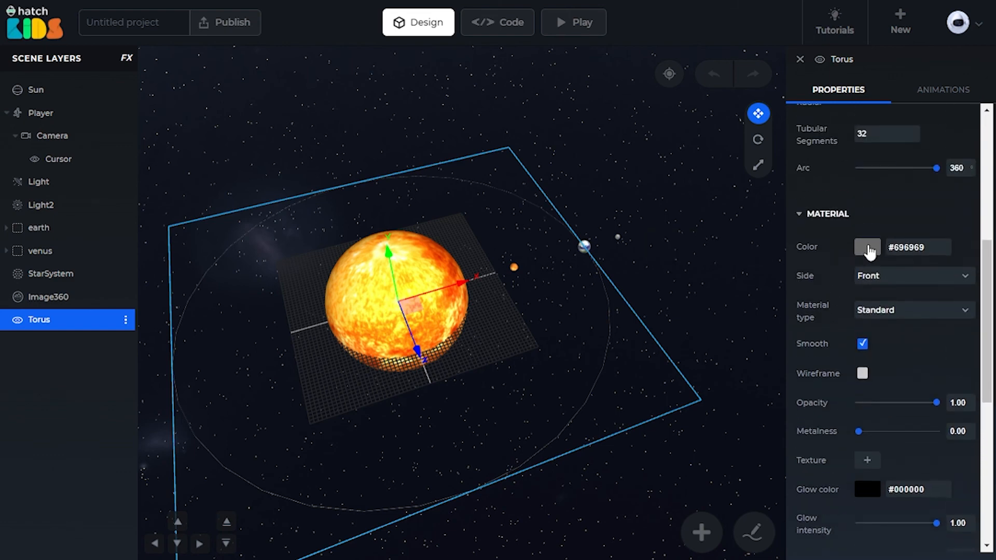
pyautogui.click(867, 248)
pyautogui.click(803, 280)
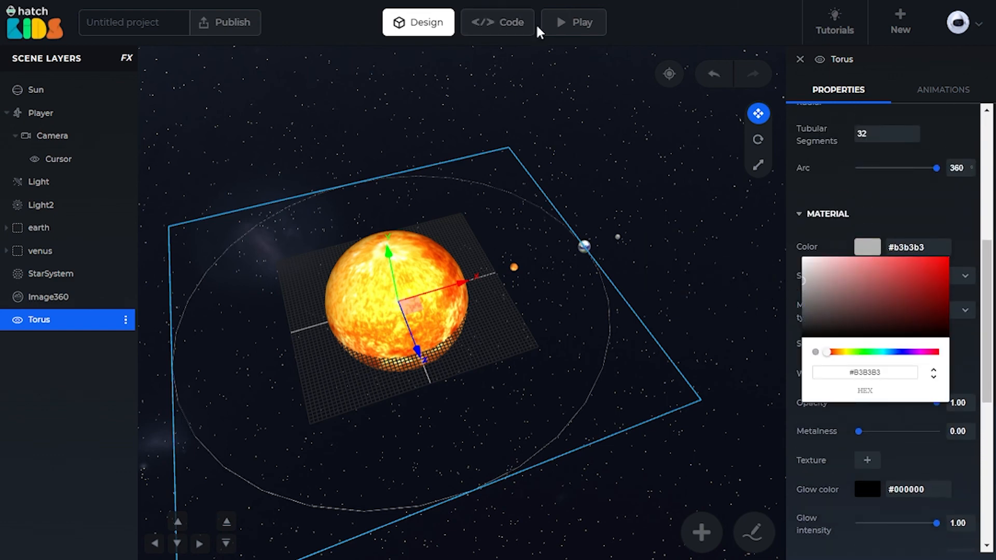
# Preview the lighter grey orbit ring in play mode, and return to the design view.
pyautogui.click(566, 26)
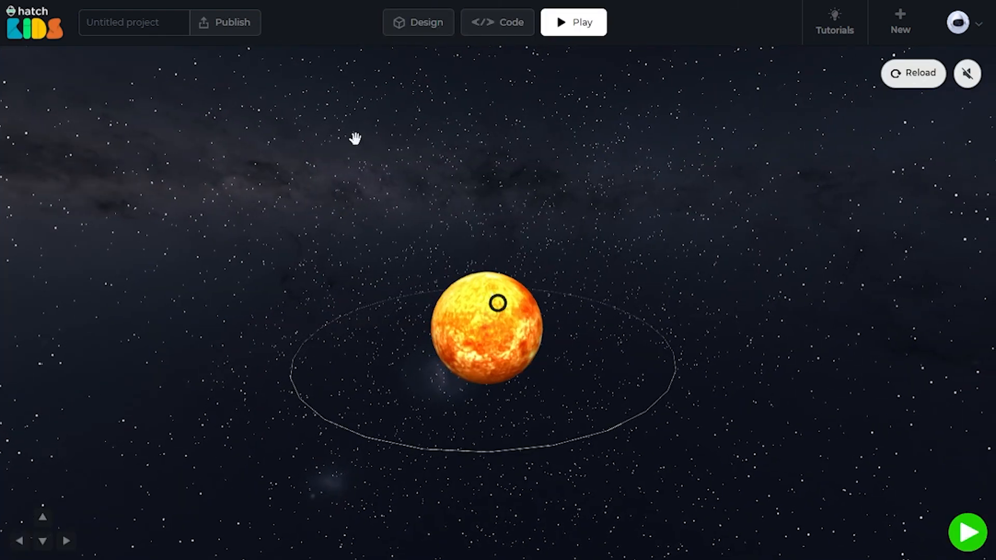
pyautogui.click(415, 32)
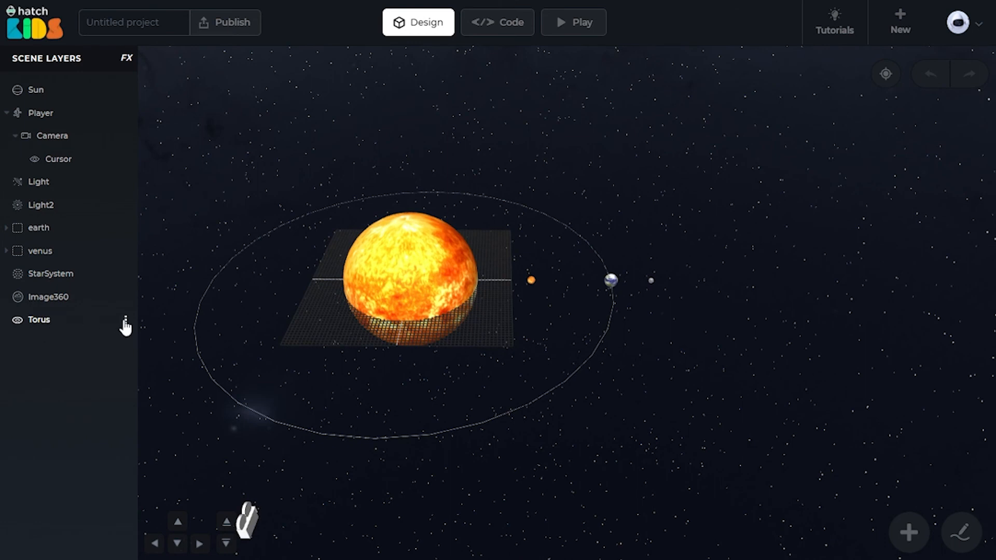
# Duplicate the torus layer to make a second orbit ring.
pyautogui.click(125, 323)
pyautogui.click(125, 321)
pyautogui.click(179, 348)
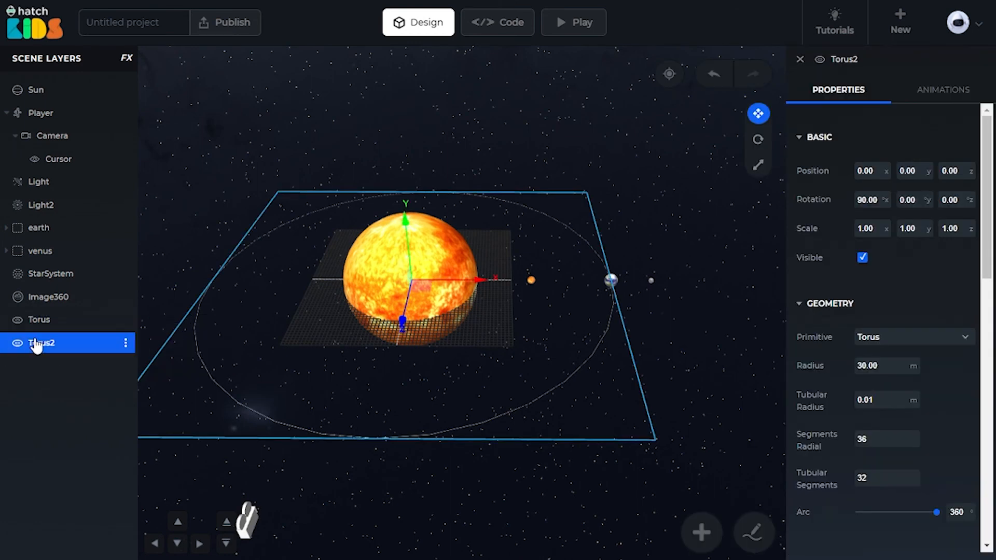
# Check venus_sphere's X position and set the second orbit ring's radius to 18.00 m to match it.
pyautogui.click(35, 255)
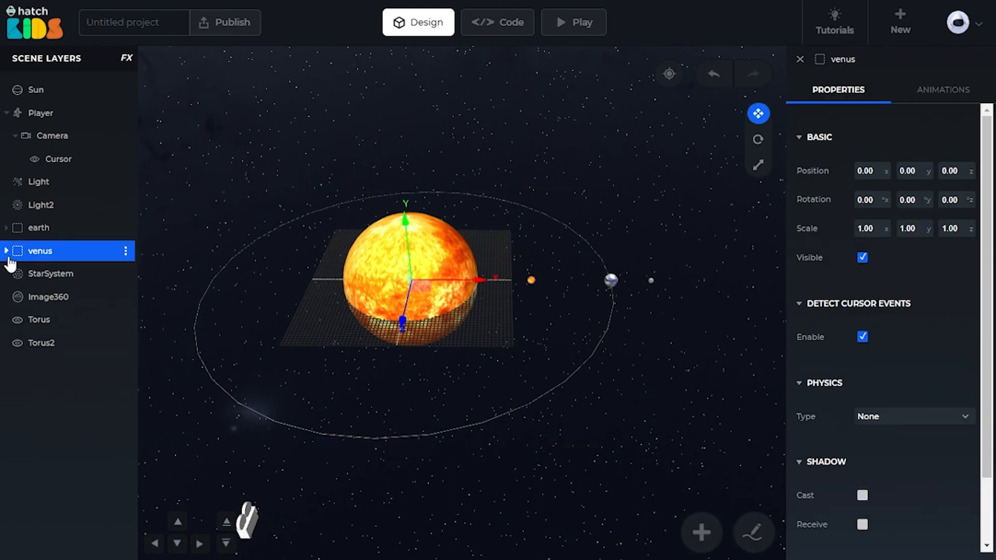
pyautogui.click(7, 252)
pyautogui.click(57, 275)
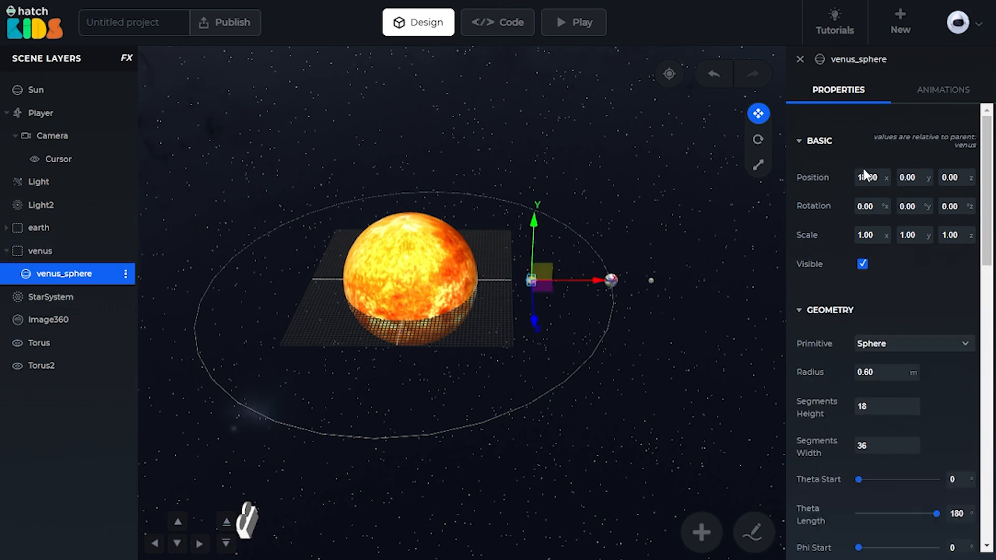
pyautogui.click(48, 367)
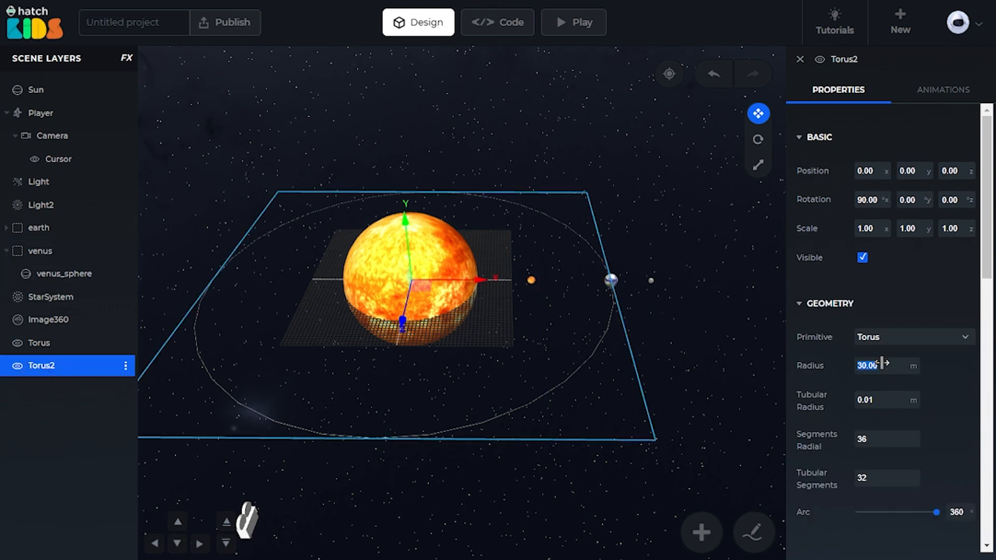
pyautogui.press('Return')
pyautogui.scroll(10, 612, 267)
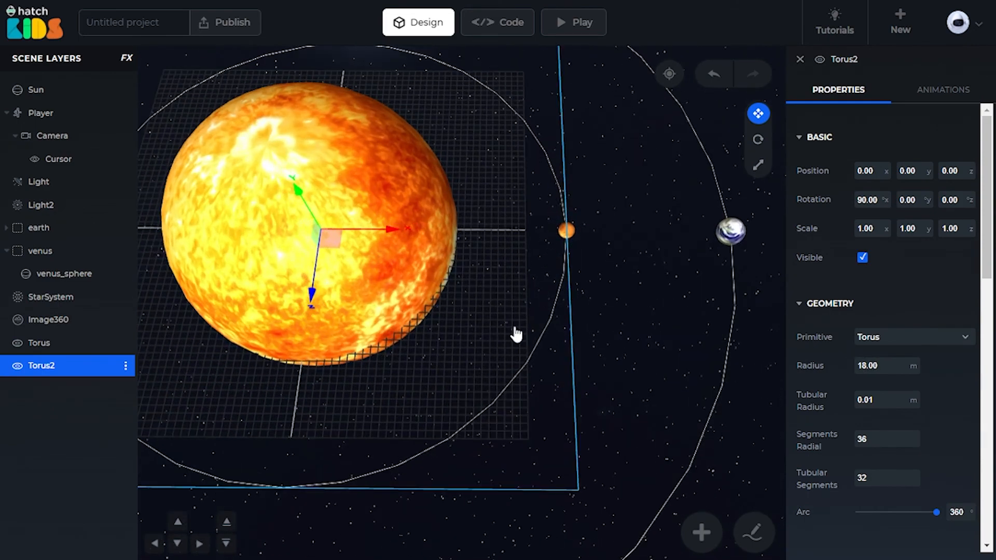
pyautogui.scroll(-5, 611, 280)
pyautogui.moveTo(611, 280); pyautogui.dragTo(649, 295)
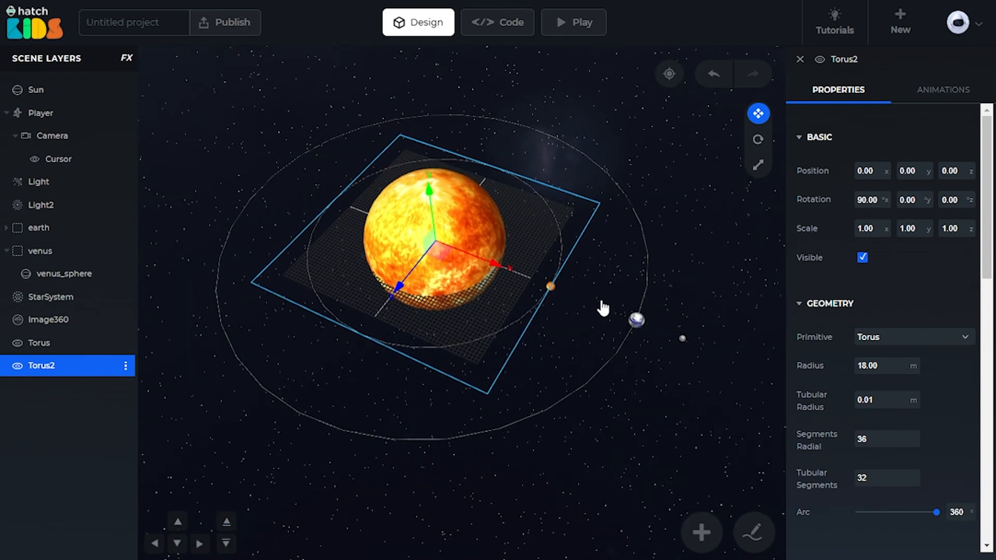
# Duplicate Venus's orbit ring and set the copy's radius to 6.00 m, matching moon_sphere's X position.
pyautogui.click(126, 367)
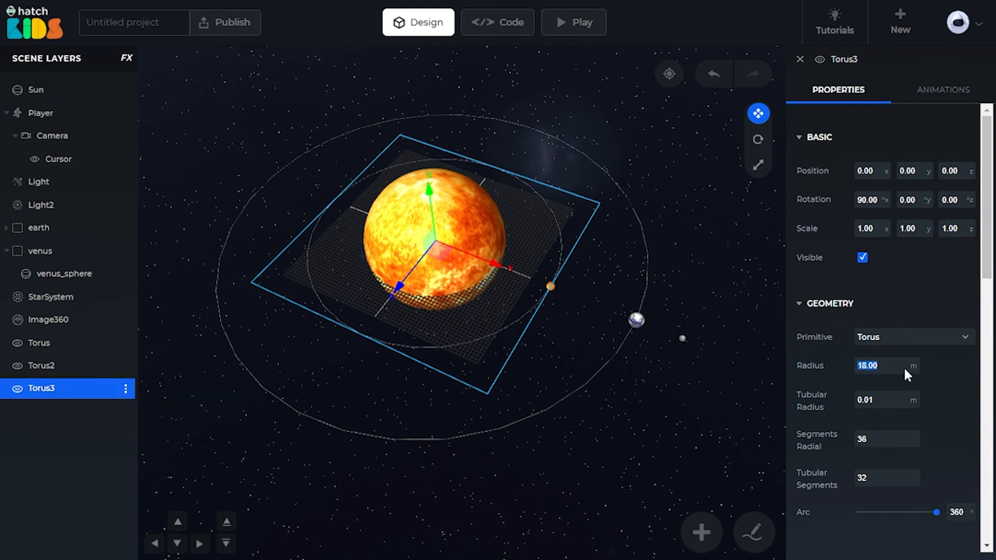
pyautogui.click(18, 230)
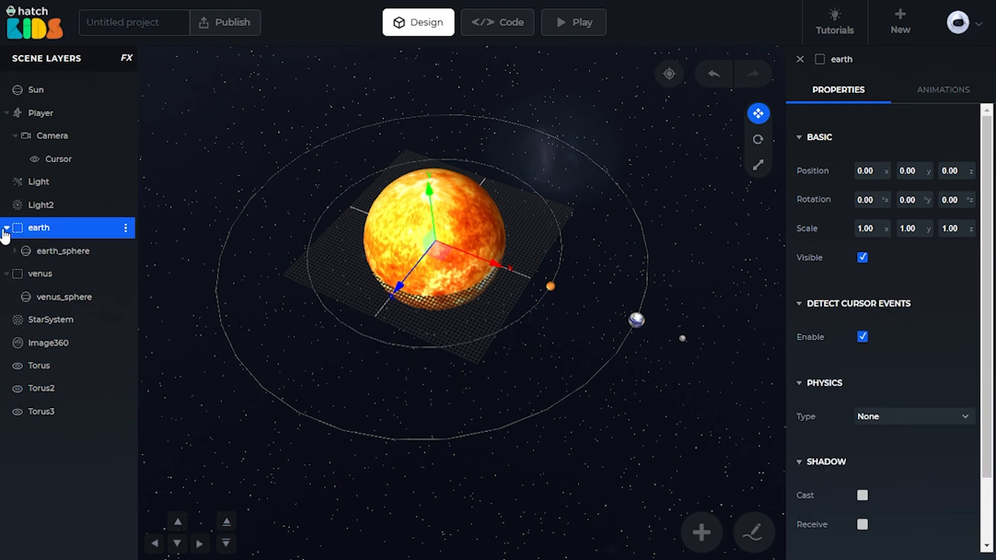
pyautogui.click(18, 252)
pyautogui.click(29, 275)
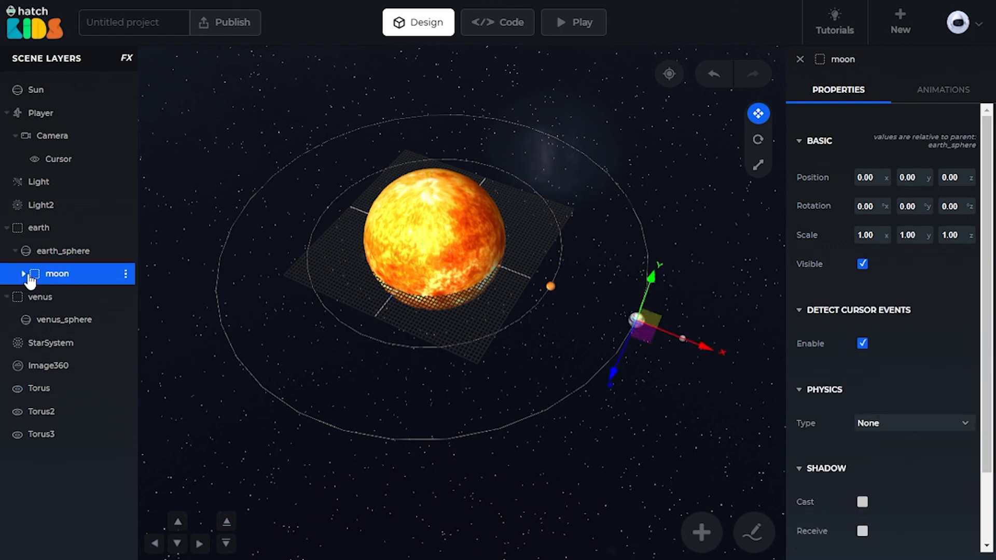
pyautogui.click(24, 274)
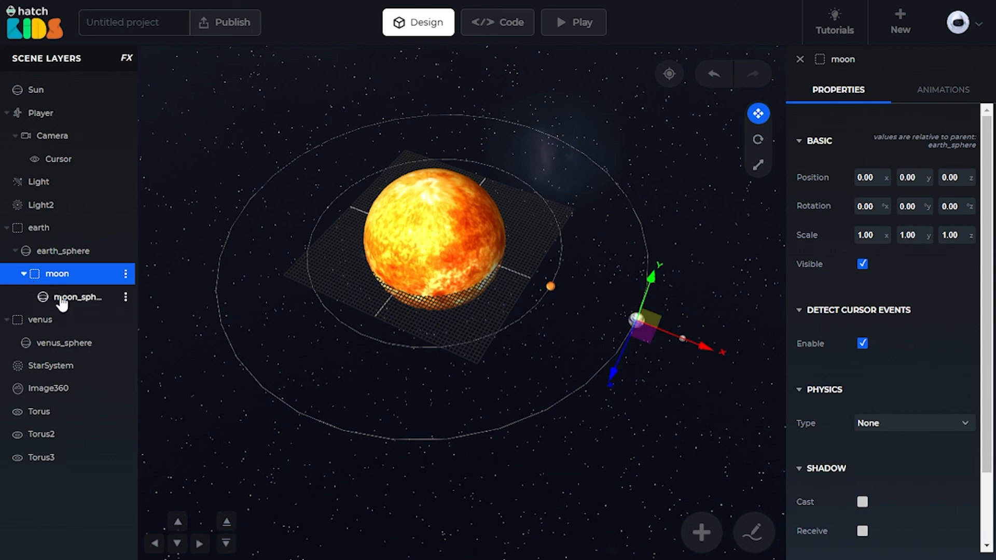
pyautogui.click(75, 296)
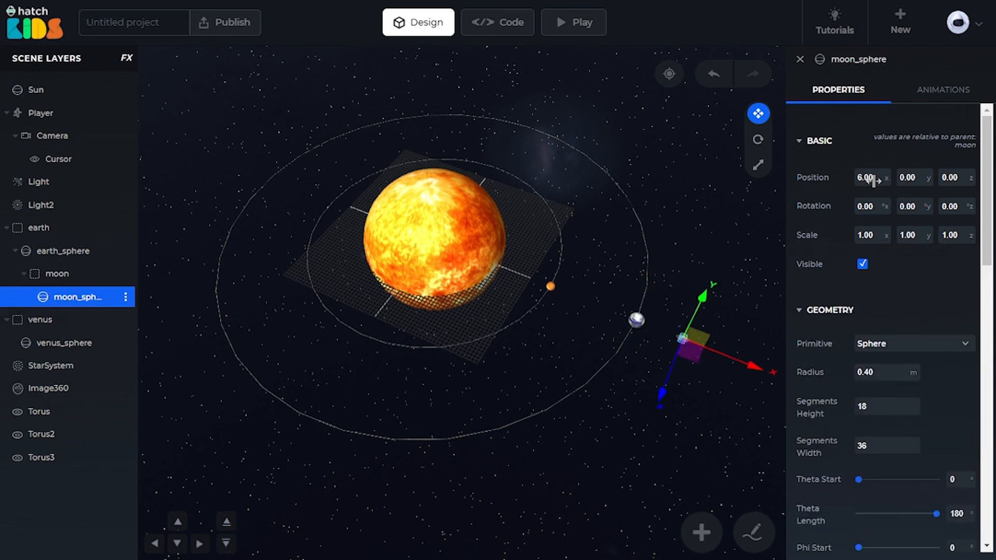
pyautogui.click(48, 461)
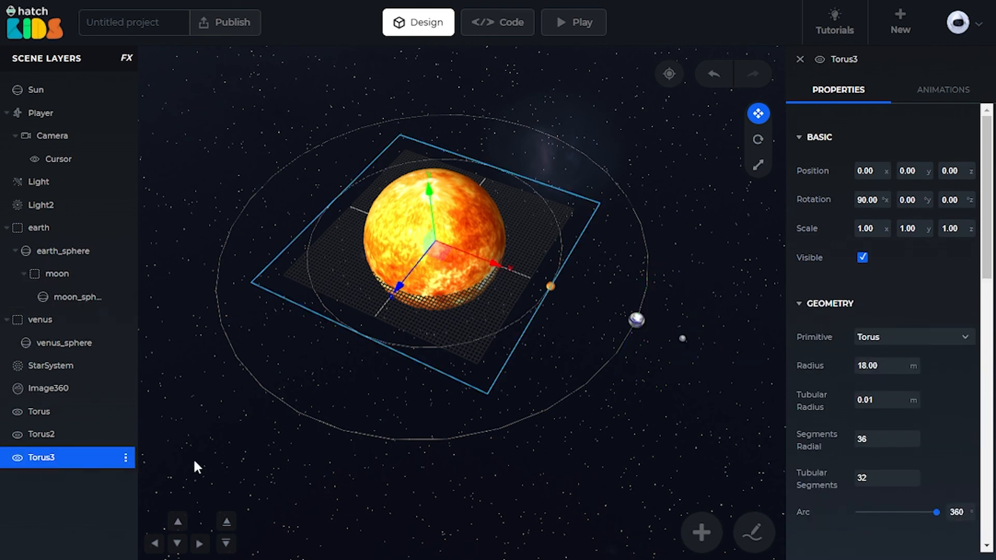
pyautogui.click(880, 368)
pyautogui.write('6')
pyautogui.press('Return')
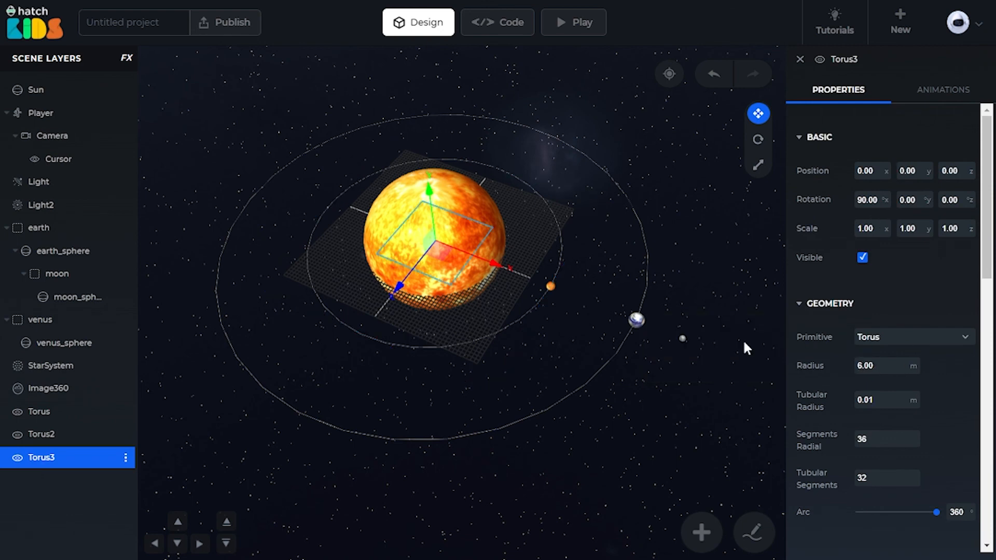
# Nest the 6 m ring under earth_sphere and center it on Earth with an X position of 0.00.
pyautogui.moveTo(496, 265); pyautogui.dragTo(706, 348)
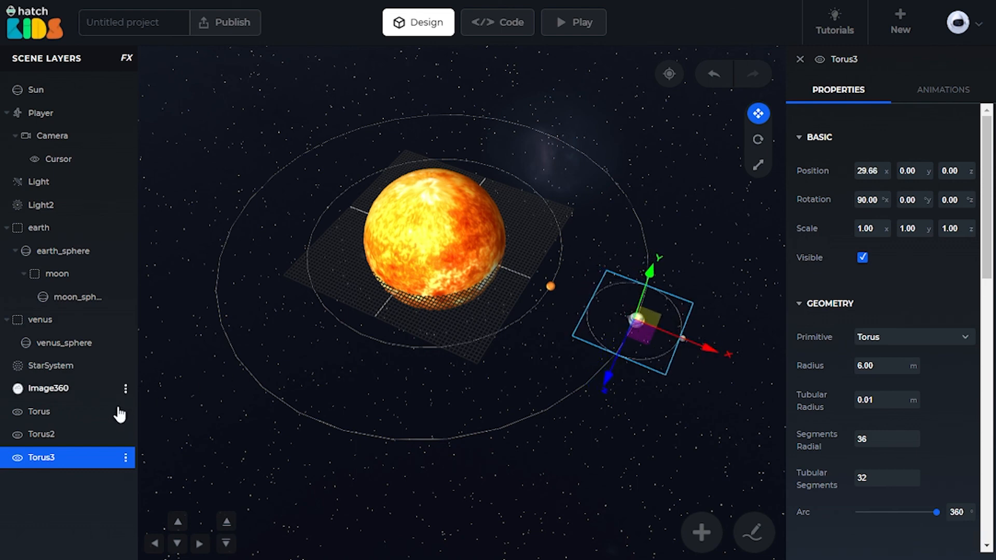
pyautogui.moveTo(48, 464); pyautogui.dragTo(51, 275)
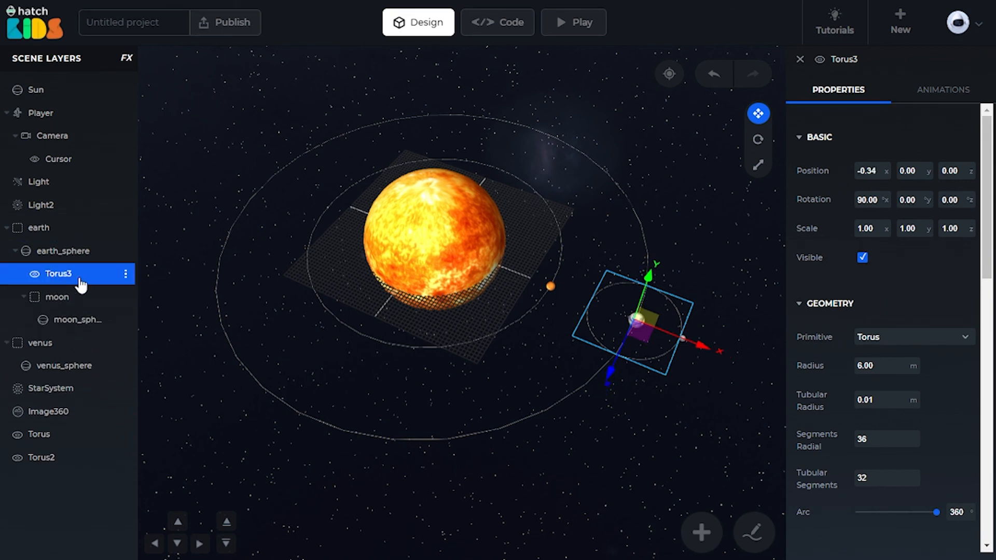
pyautogui.click(867, 171)
pyautogui.write('0')
pyautogui.press('Return')
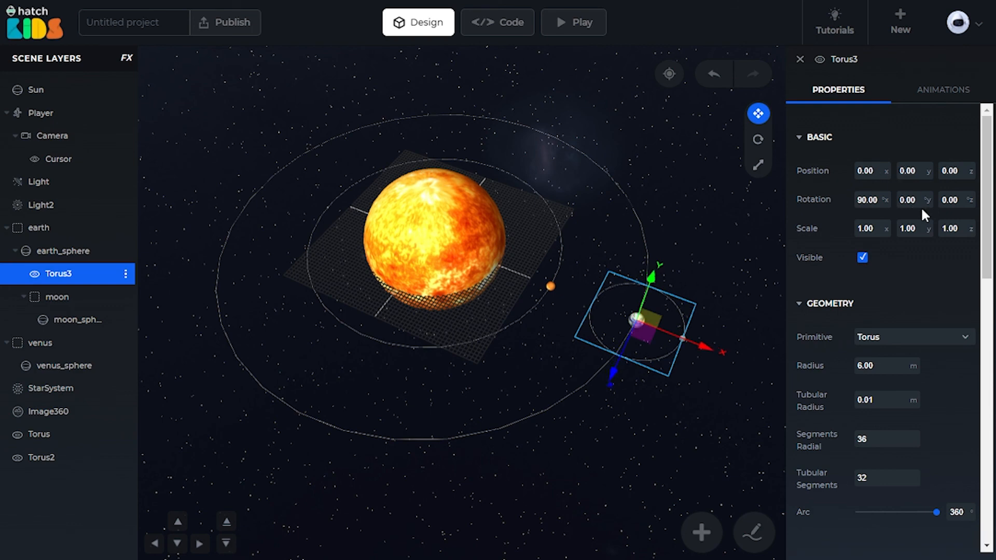
# Duplicate the moon group inside earth_sphere to make a second moon.
pyautogui.click(49, 253)
pyautogui.click(27, 301)
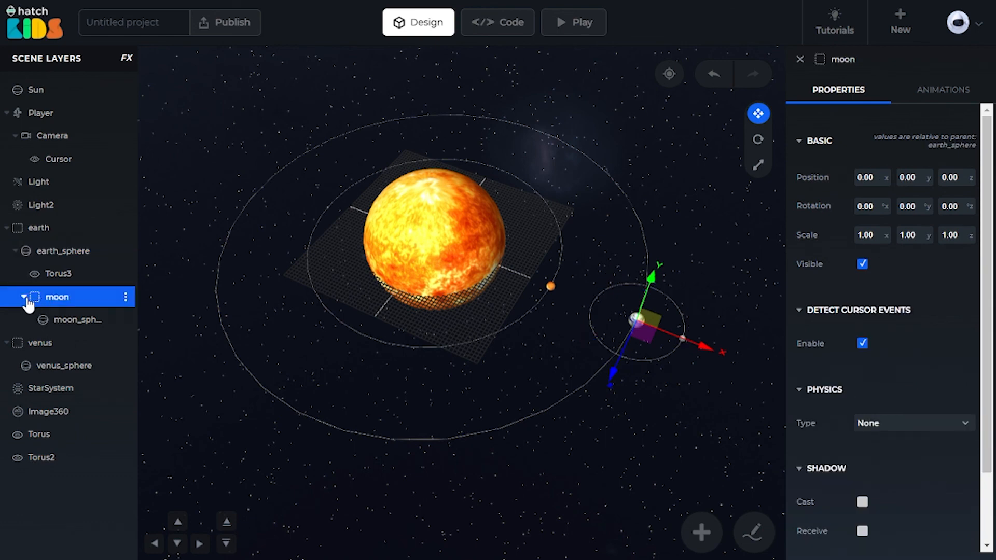
pyautogui.click(23, 297)
pyautogui.click(125, 296)
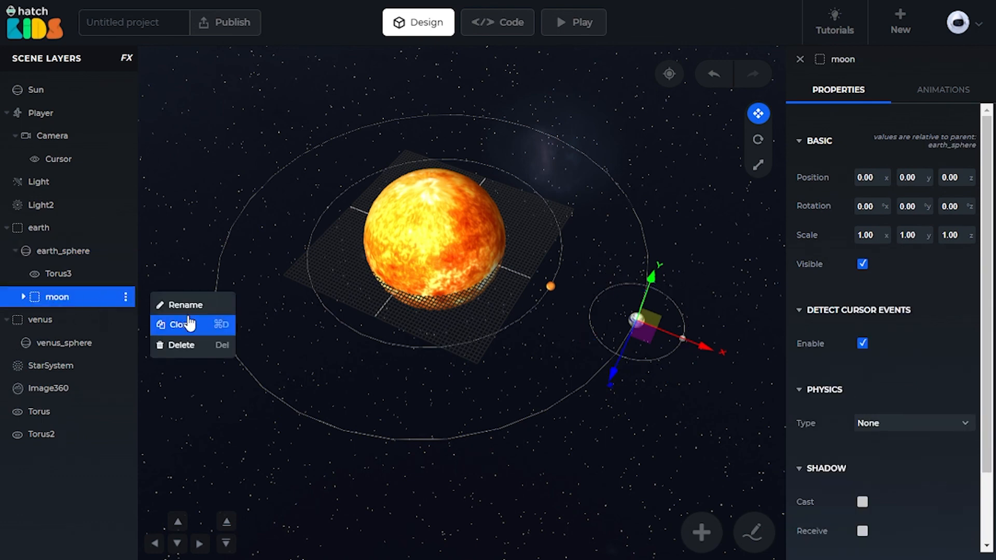
pyautogui.click(184, 330)
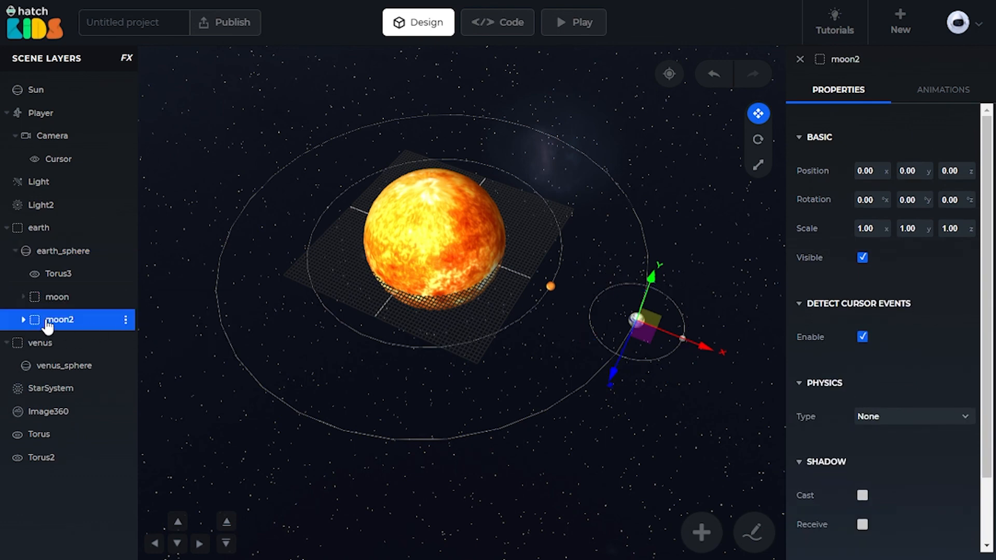
# Set the X position of the second moon's sphere to 8.00.
pyautogui.click(24, 320)
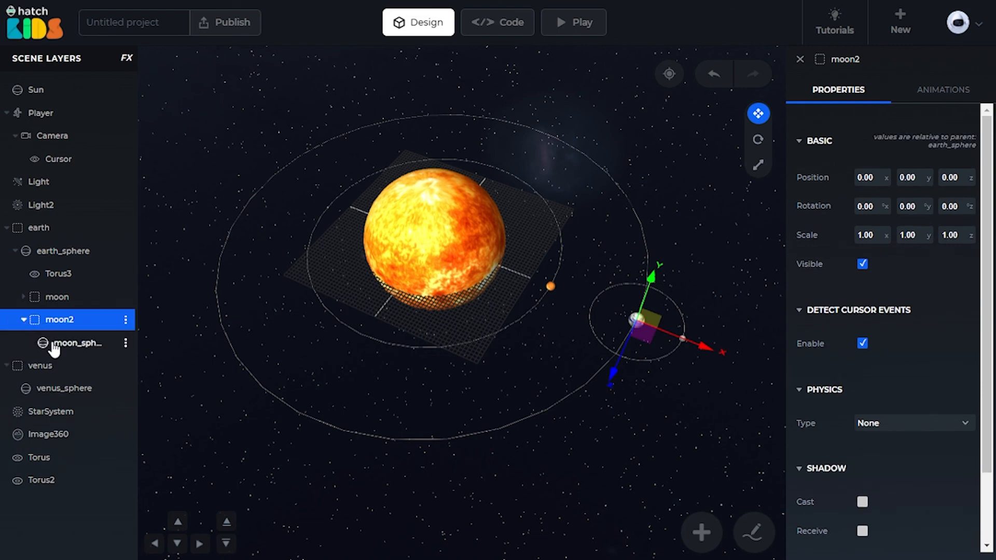
pyautogui.click(55, 344)
pyautogui.doubleClick(871, 178)
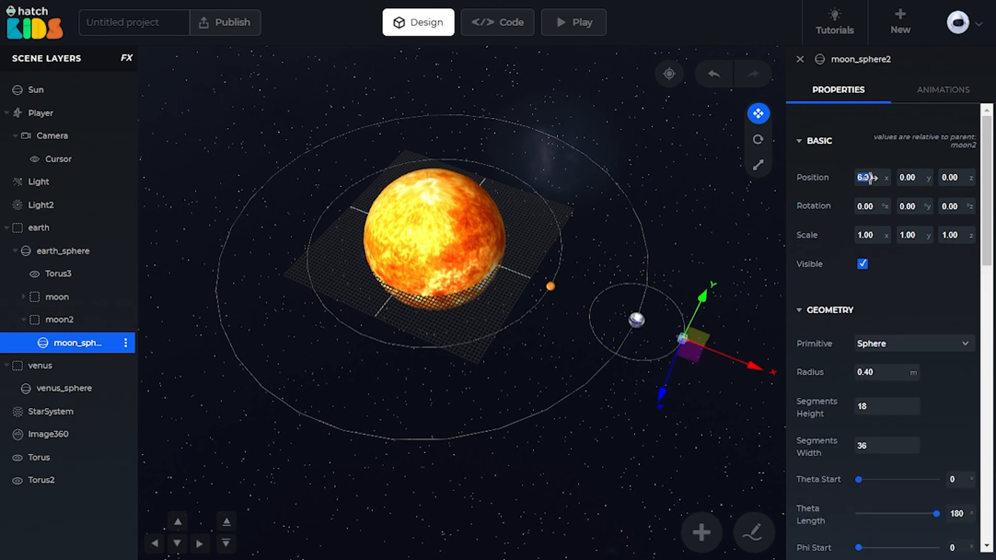
pyautogui.write('8')
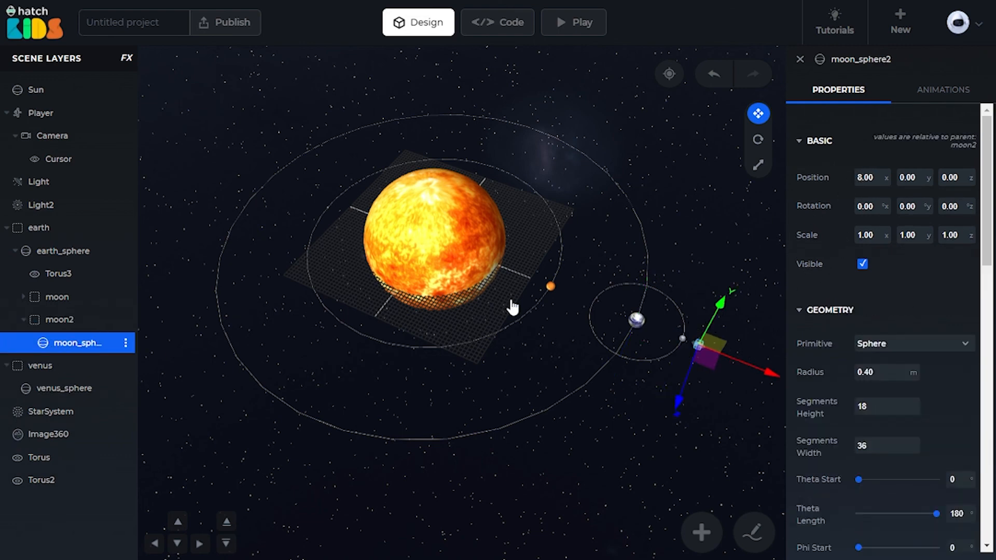
# Duplicate the moon's orbit ring under earth_sphere and set the copy's radius to 8.00 m.
pyautogui.click(50, 275)
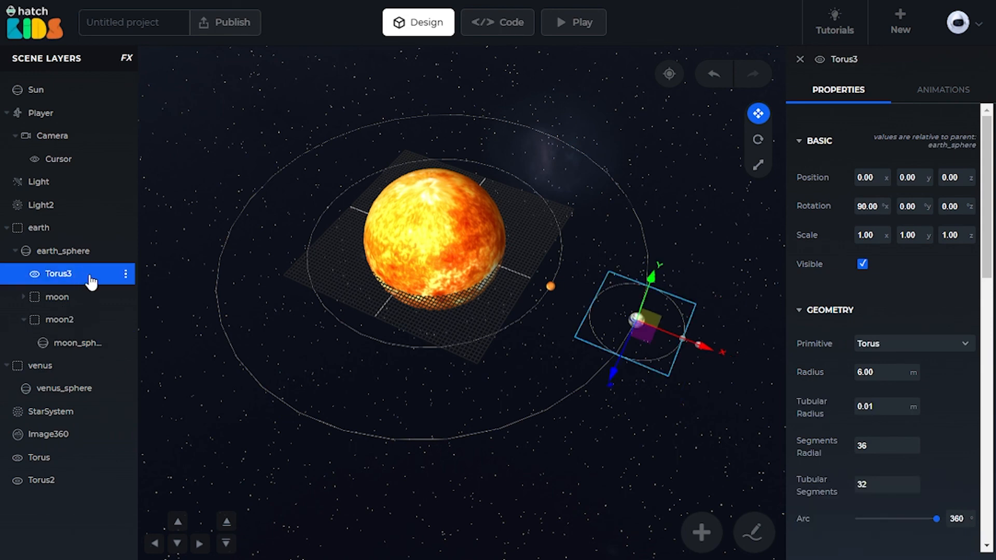
pyautogui.click(125, 275)
pyautogui.click(210, 308)
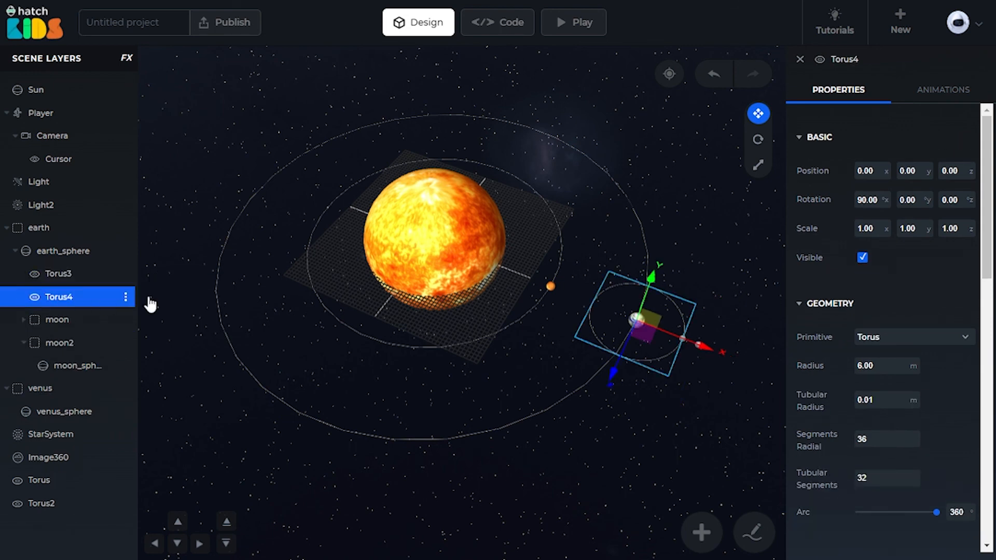
pyautogui.click(896, 367)
pyautogui.write('8')
pyautogui.press('Return')
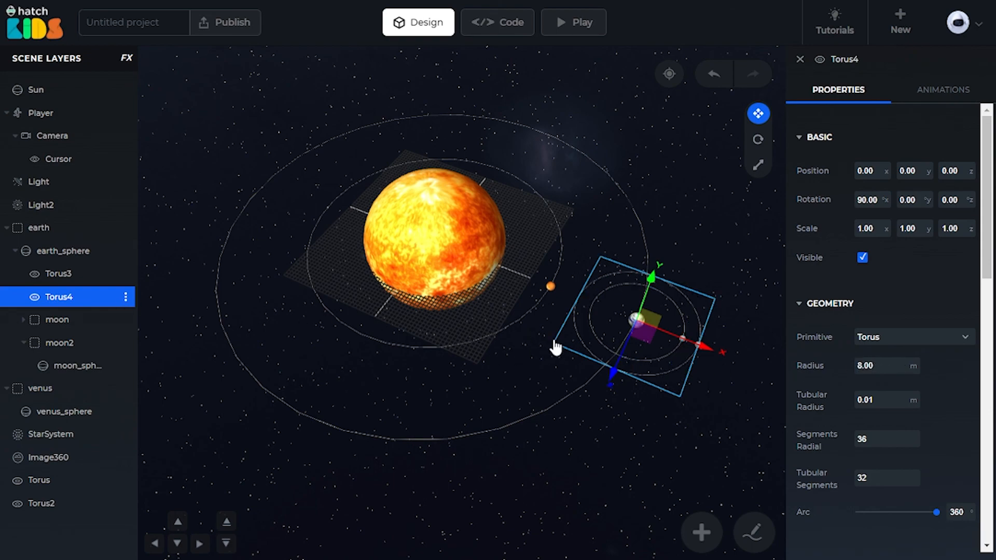
pyautogui.click(463, 392)
pyautogui.moveTo(464, 391); pyautogui.dragTo(493, 363)
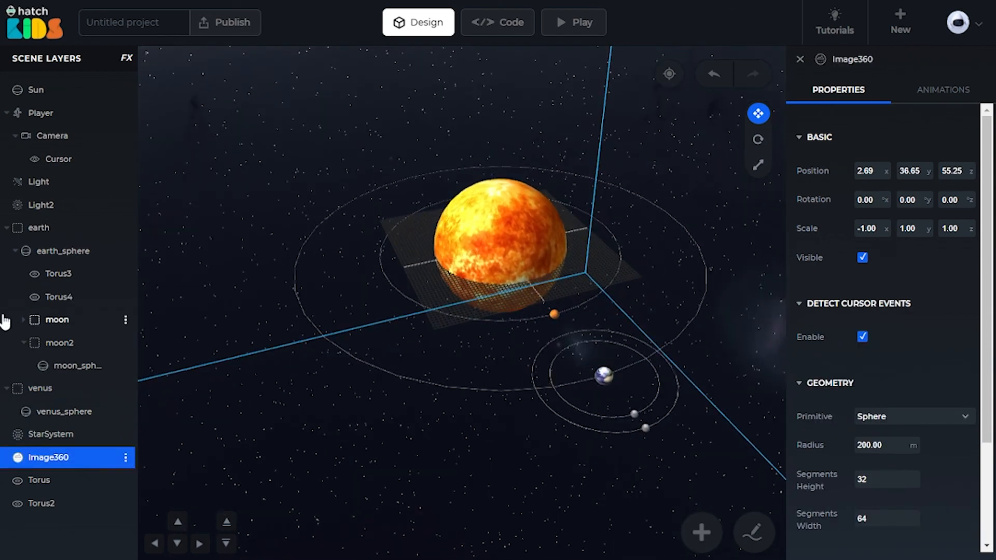
# Set the duration of the second moon group's rotation animation to 3.00 s.
pyautogui.click(59, 344)
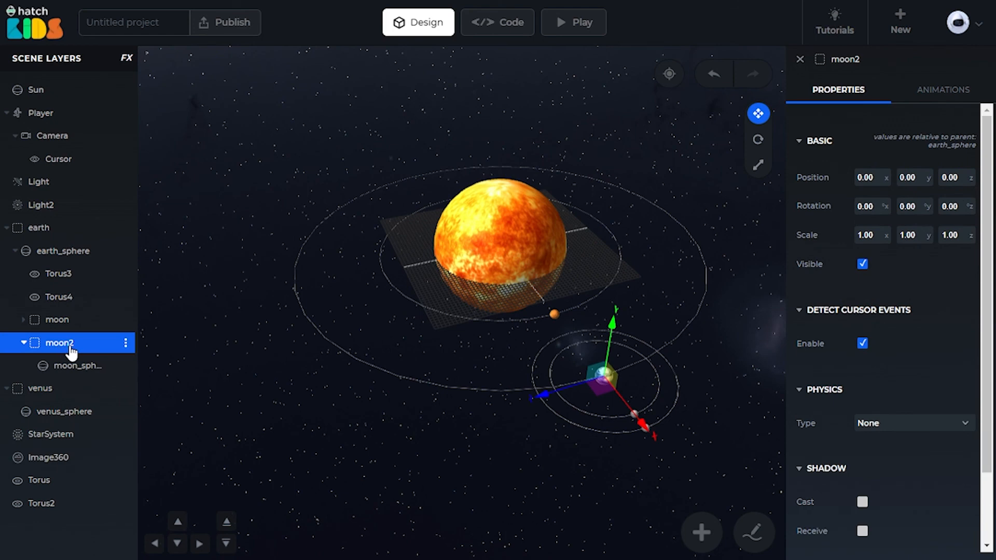
pyautogui.click(958, 93)
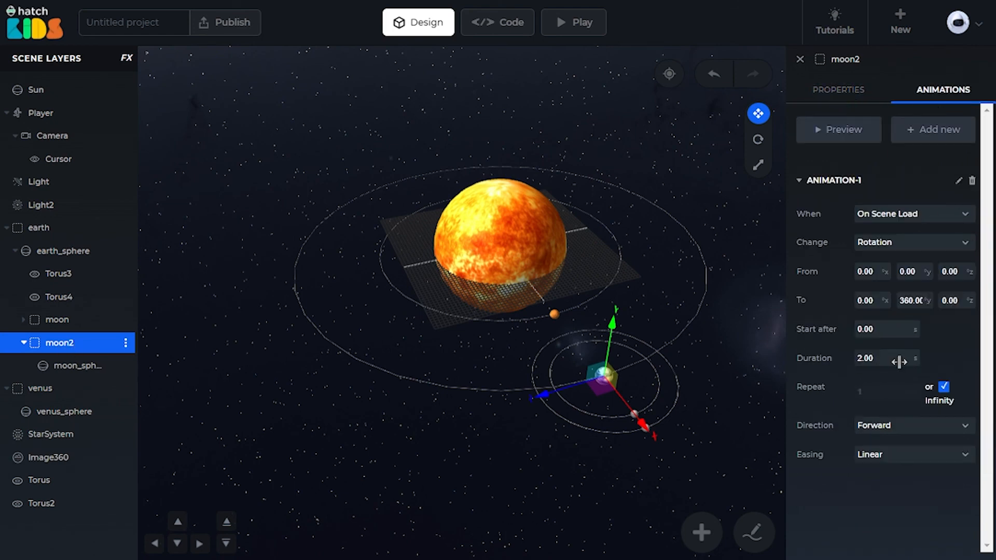
pyautogui.click(898, 362)
pyautogui.write('3.00')
# Play the scene and look down at the Sun to check the planets and moons moving along their orbit rings.
pyautogui.moveTo(391, 337); pyautogui.dragTo(521, 349)
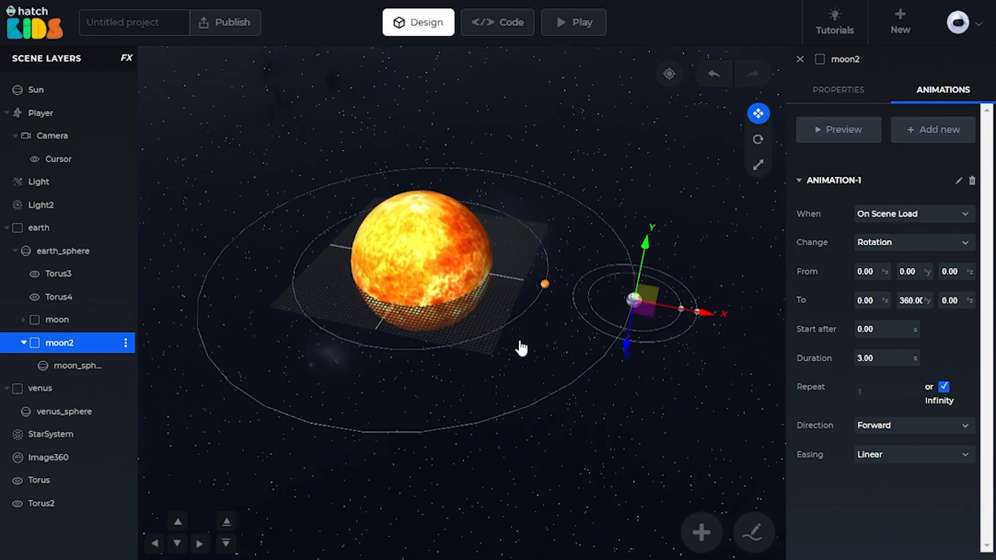
pyautogui.click(560, 26)
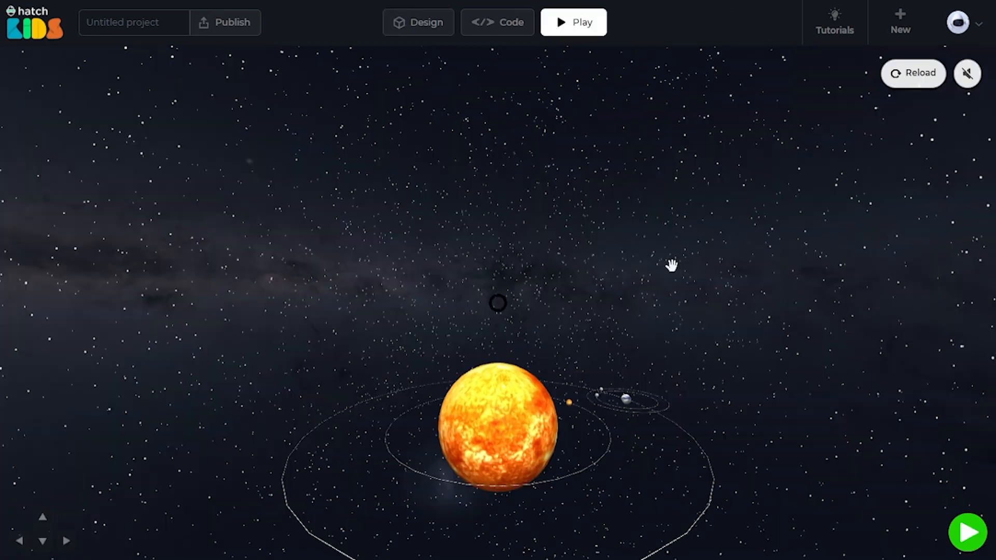
pyautogui.moveTo(670, 265); pyautogui.dragTo(655, 391)
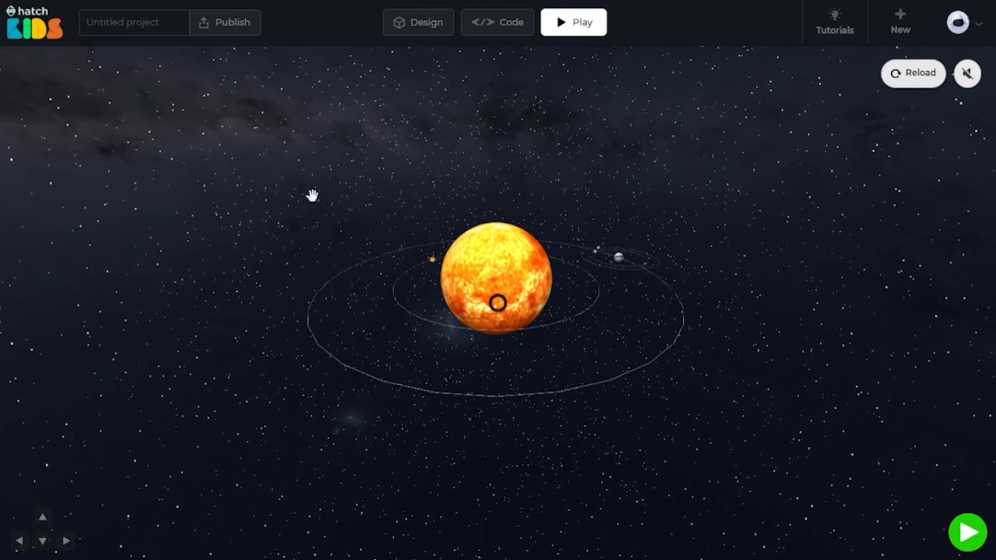
# Open the project's name for editing.
pyautogui.click(113, 22)
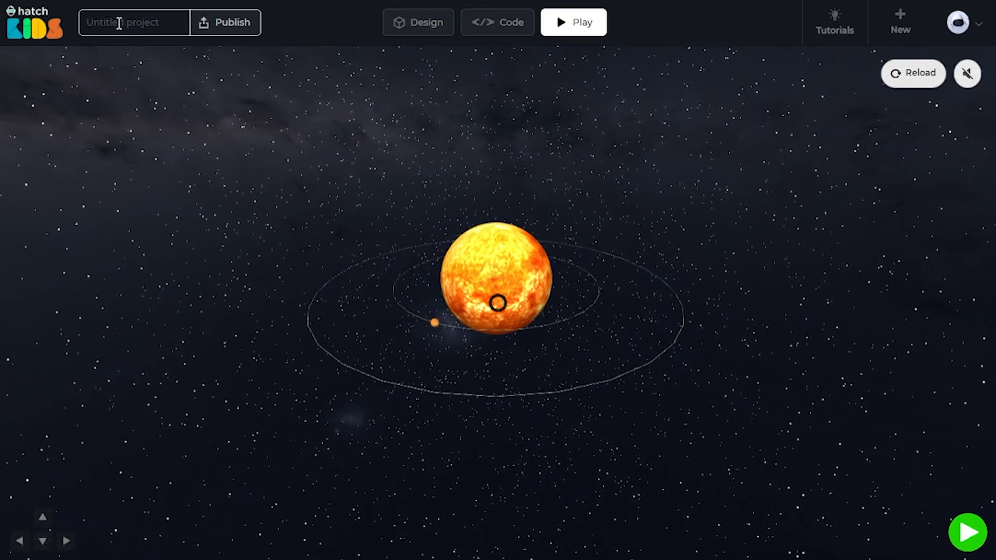